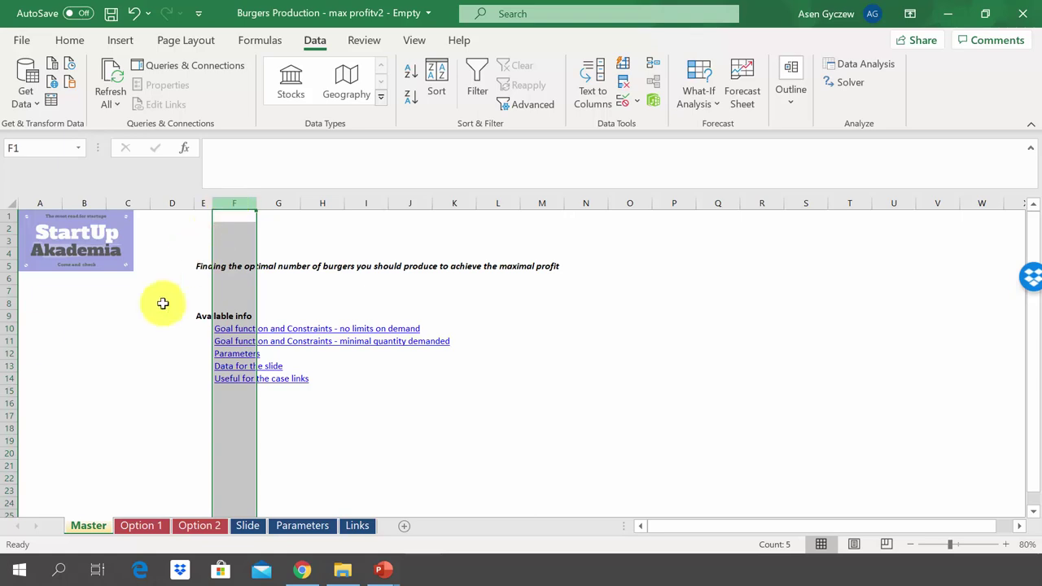
Step: Review the two goal function and constraints entries in rows 10 and 11 of the Master sheet and open the Option 1 sheet
left_click_drag(7, 323, 6, 324)
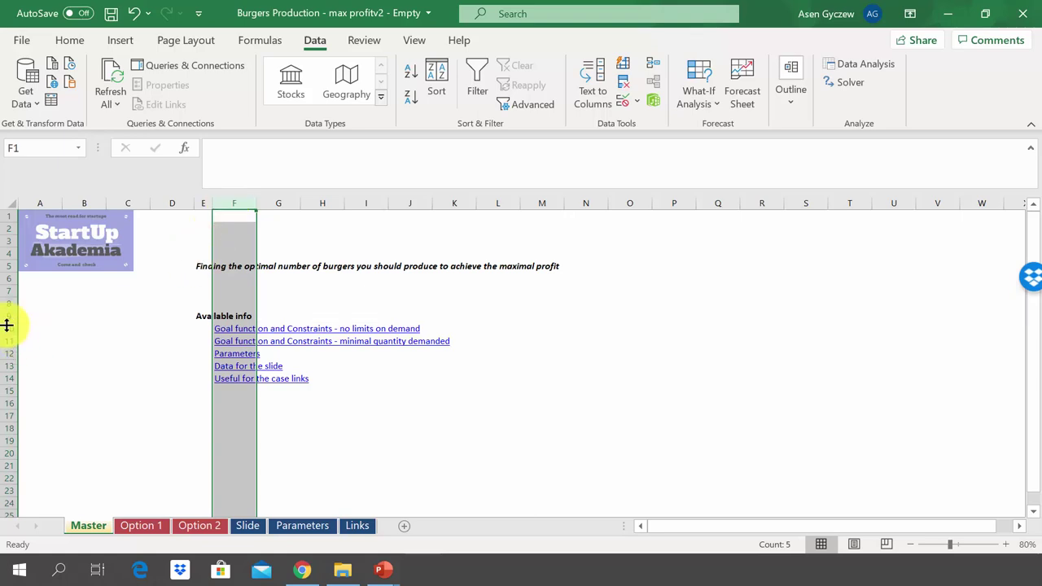
left_click(7, 327)
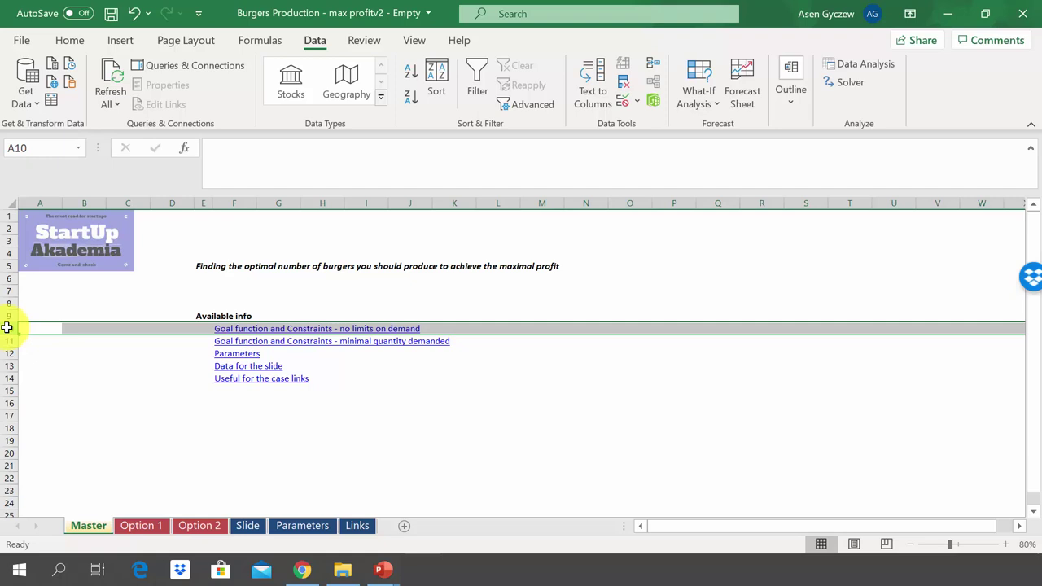
left_click(7, 341)
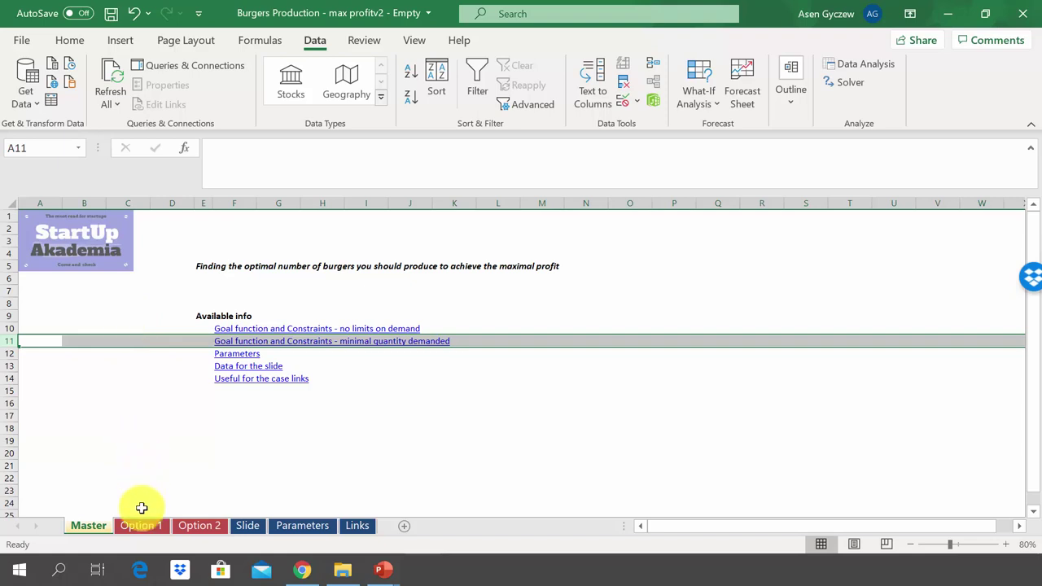
left_click(141, 525)
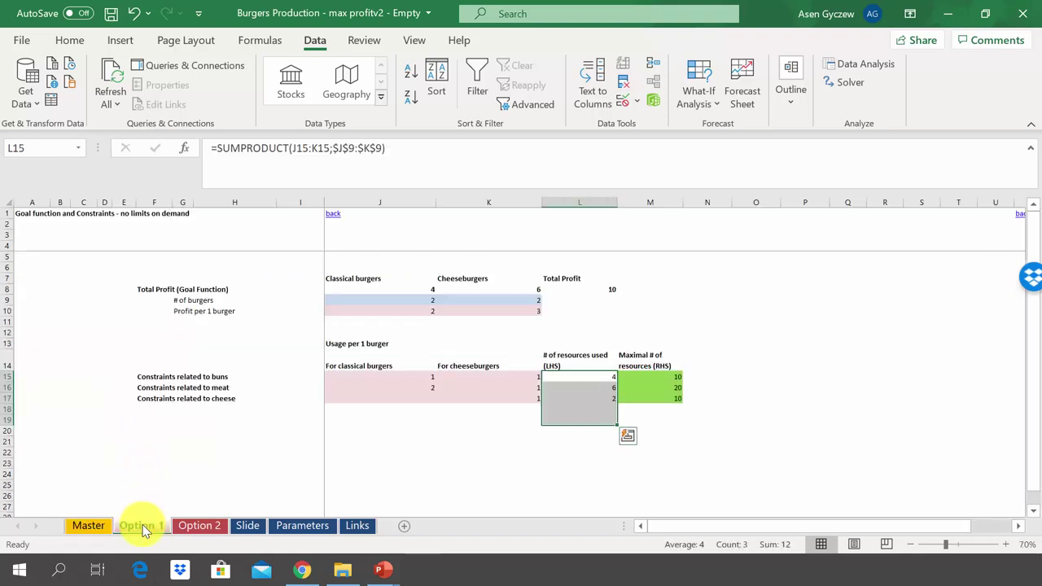
Step: Examine the Total Profit goal function row and the constraint rows for buns, meat and cheese
left_click(272, 309)
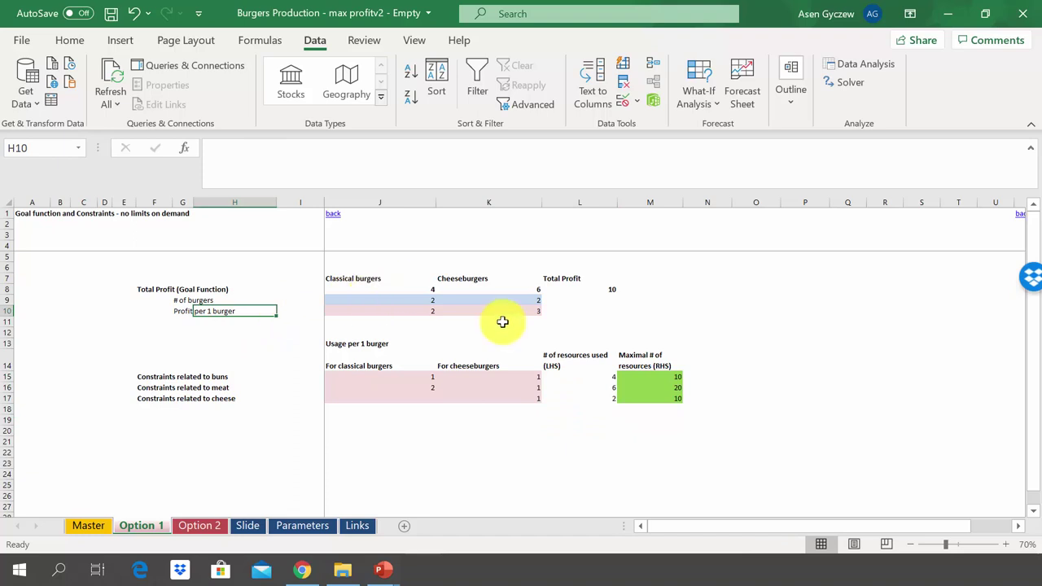
key("Up")
key("Up")
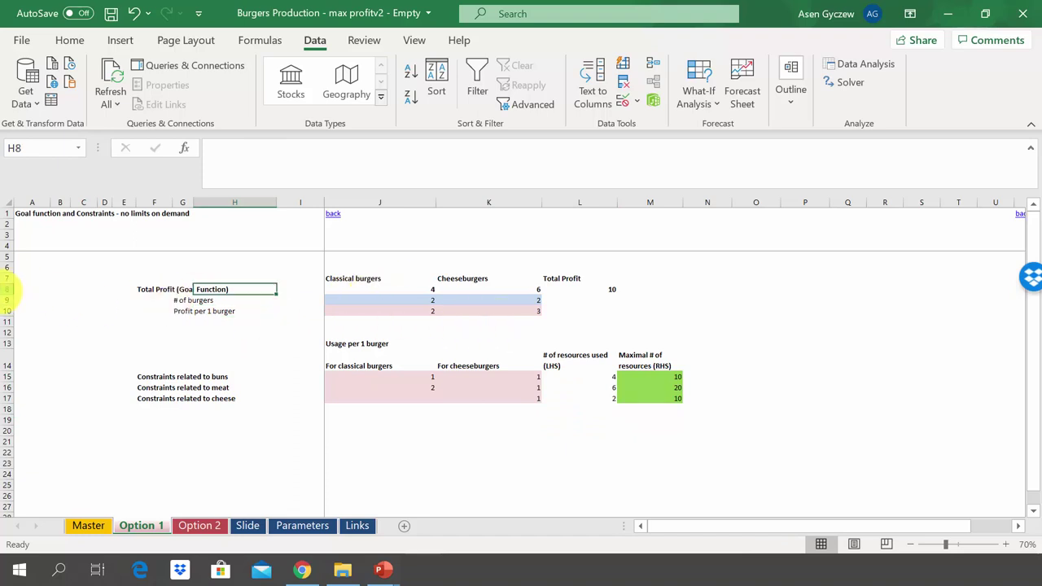
left_click(6, 289)
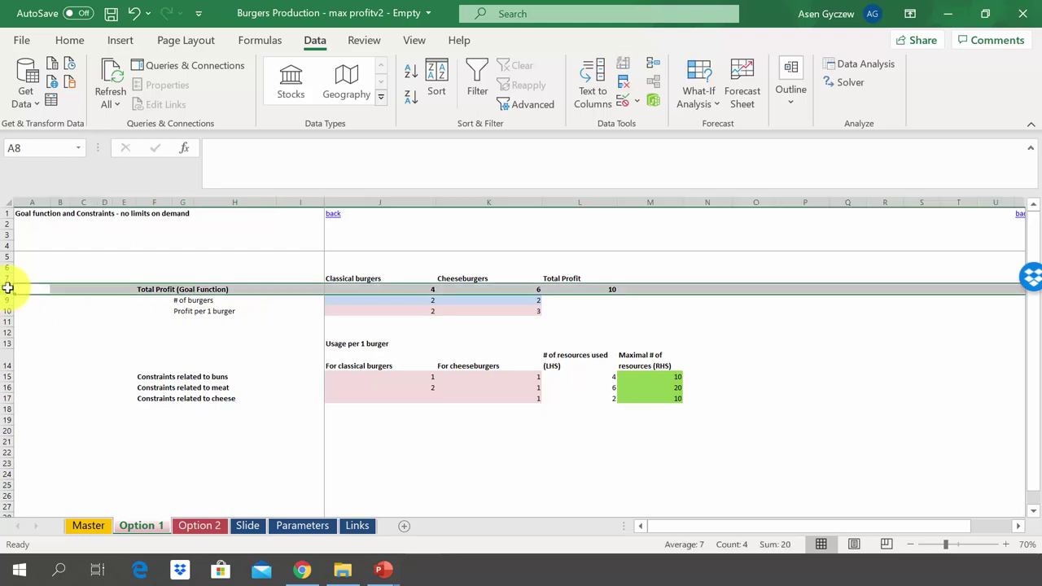
left_click(5, 376)
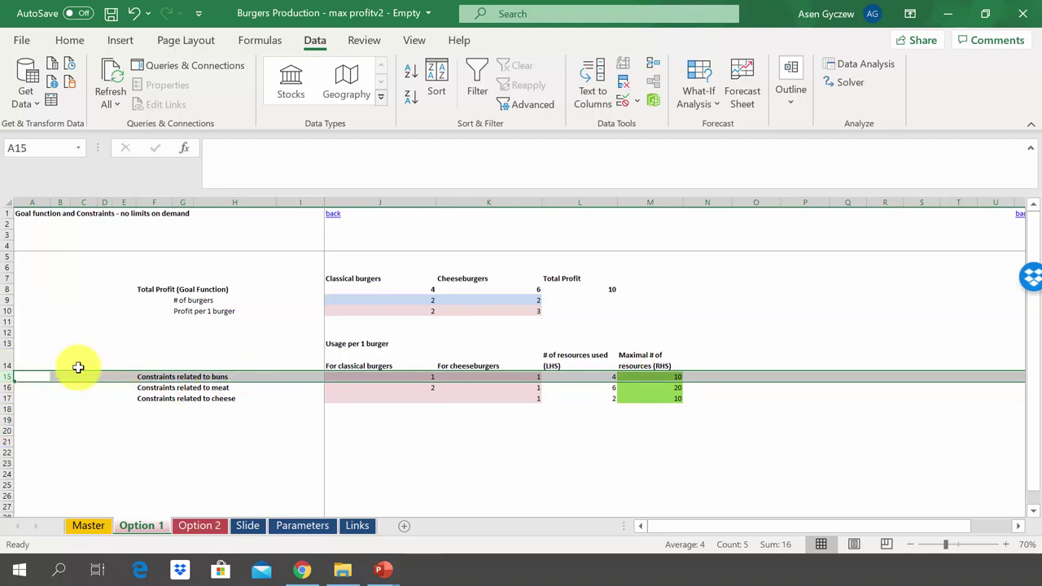
left_click(6, 386)
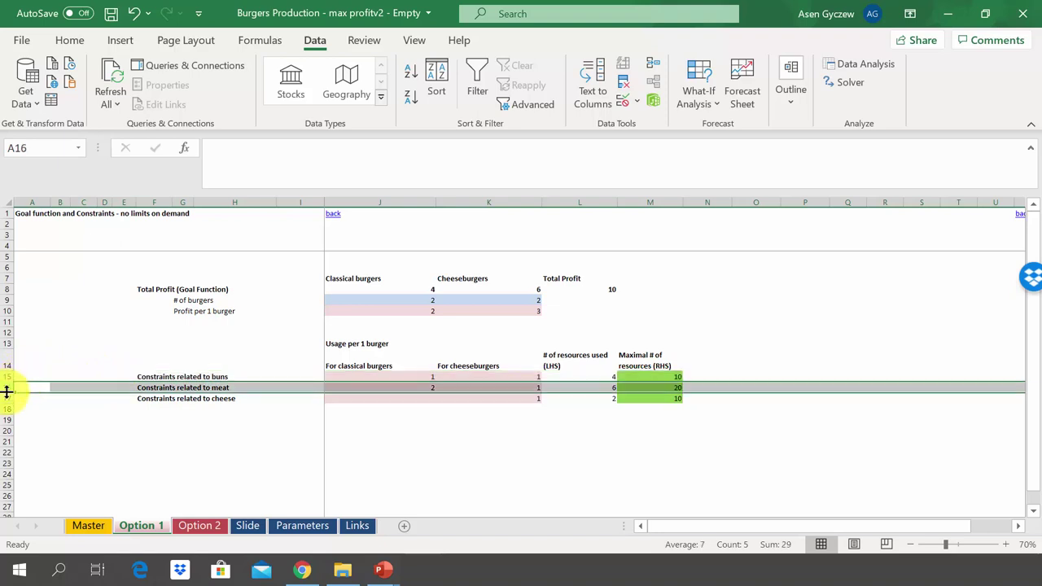
left_click(6, 398)
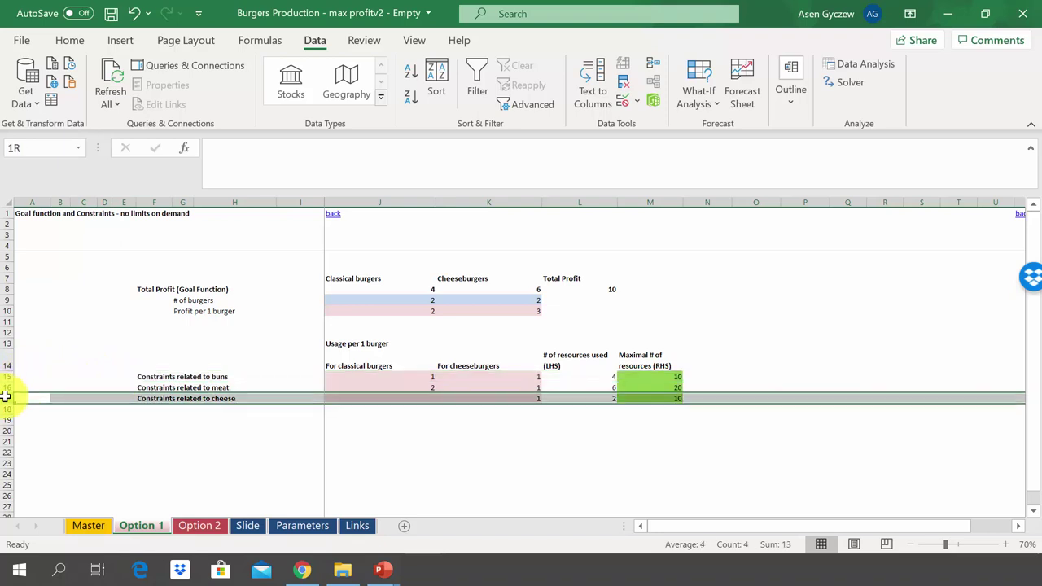
Step: Inspect the number-of-burgers cells J9:K9 and the SUMPRODUCT formula for Total Profit in L8, leaving the formula as it is
left_click(359, 298)
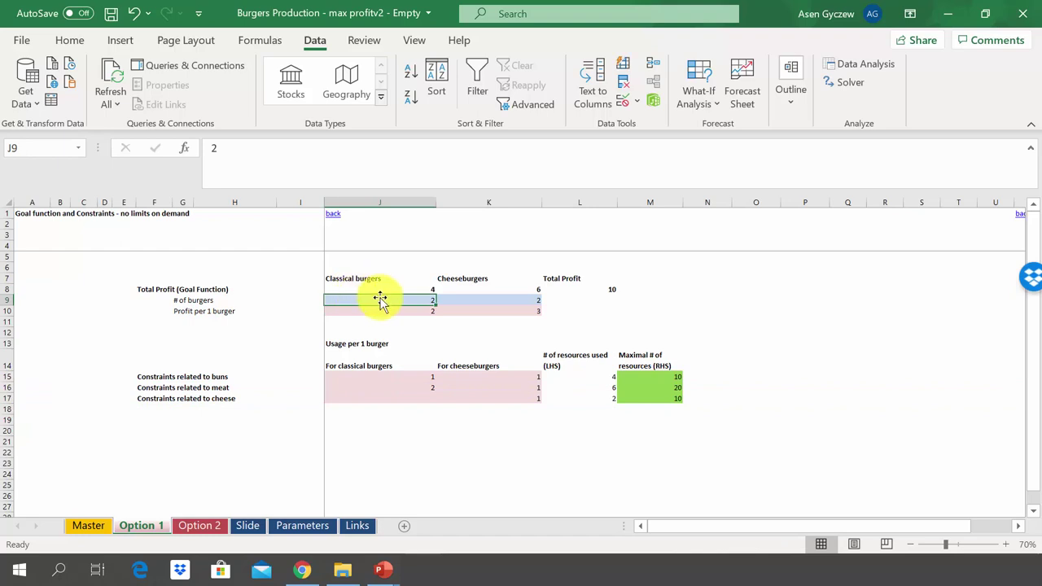
left_click_drag(379, 299, 461, 302)
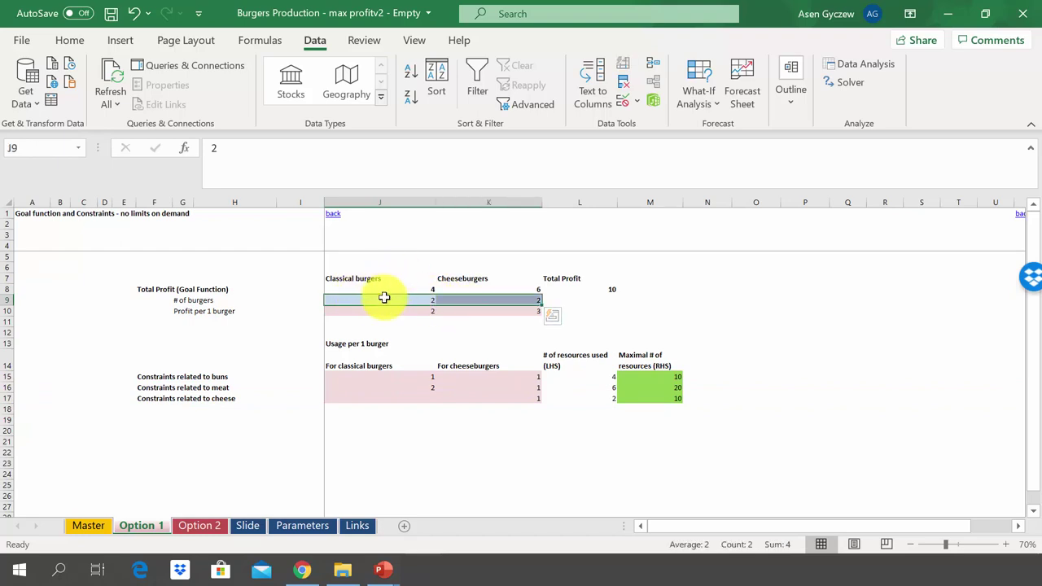
left_click(471, 298)
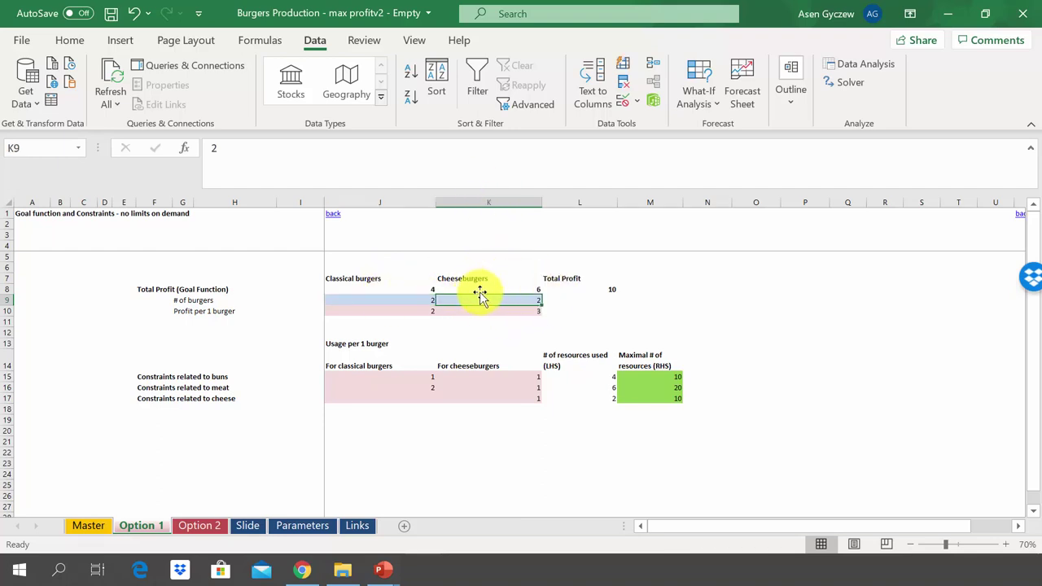
left_click(559, 287)
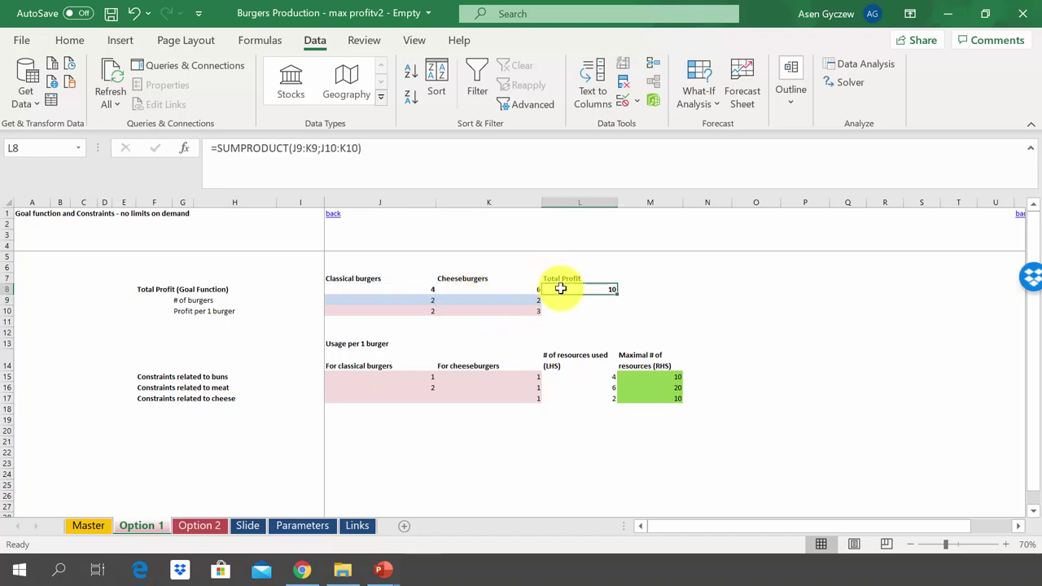
left_click(7, 289)
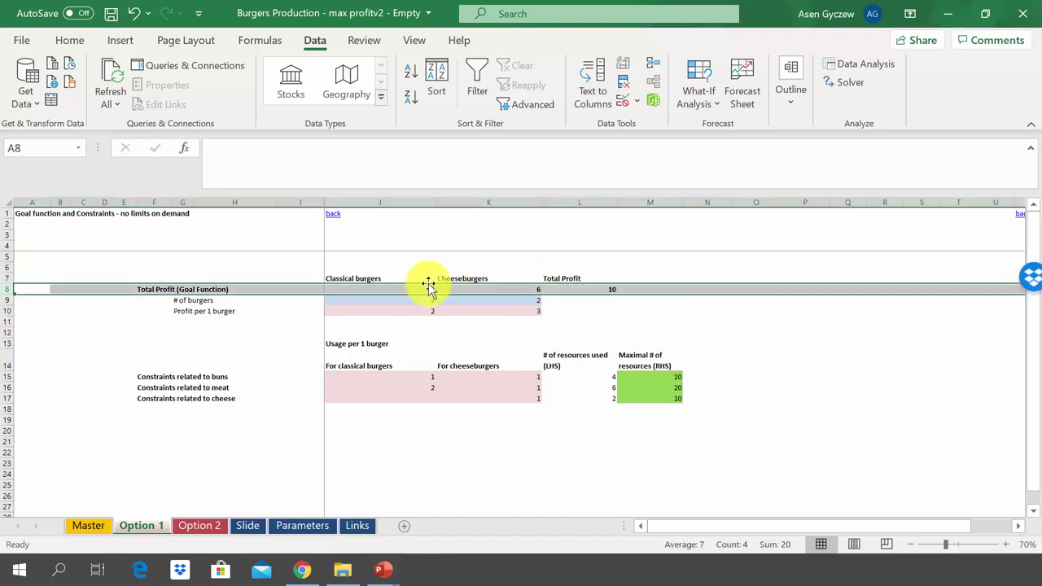
left_click(574, 288)
double_click(574, 288)
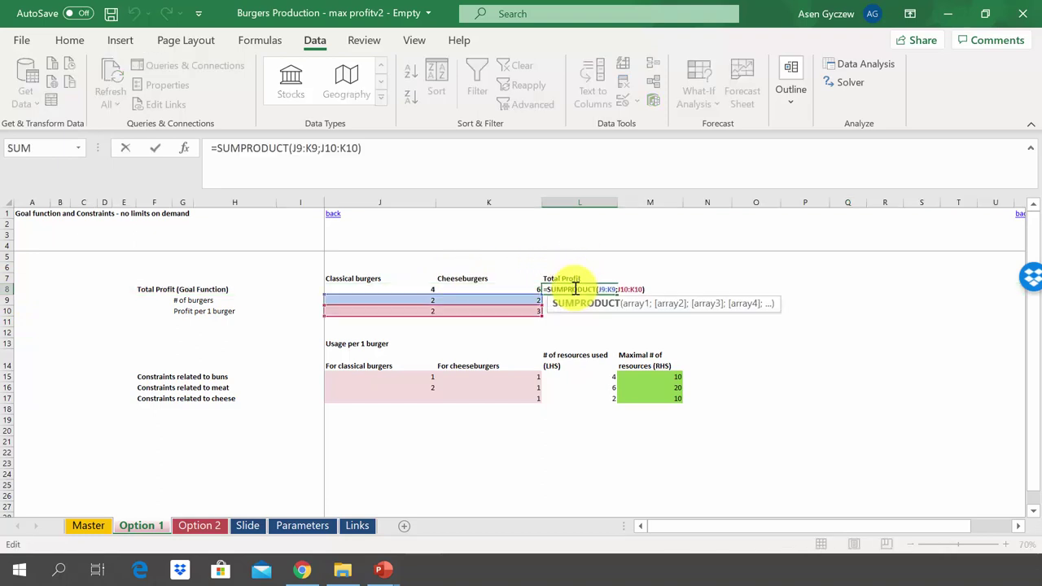
key("Return")
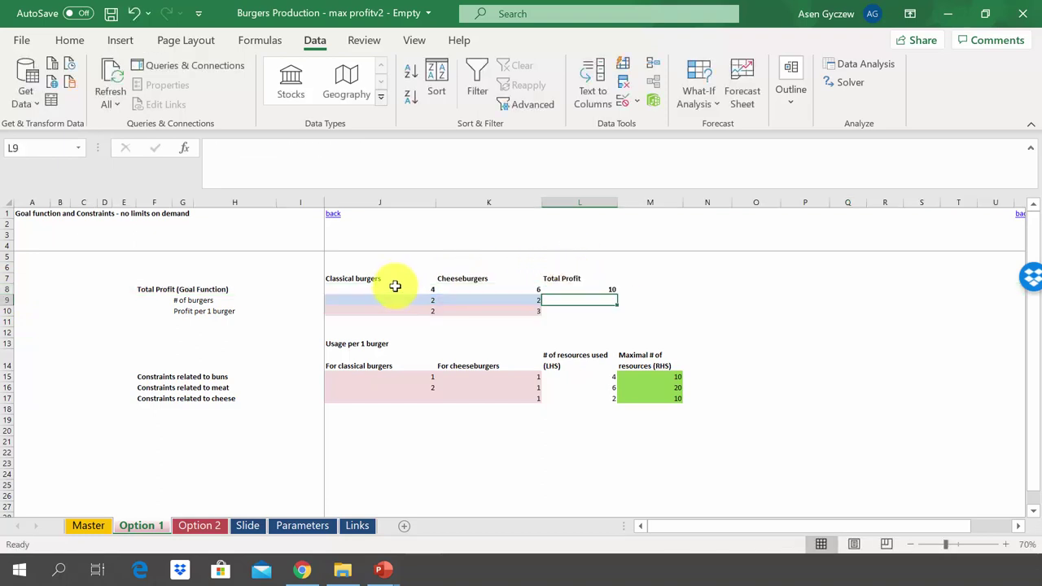
Step: Inspect the profit formulas for classical burgers in J8 and cheeseburgers in K8 without altering them
left_click(394, 288)
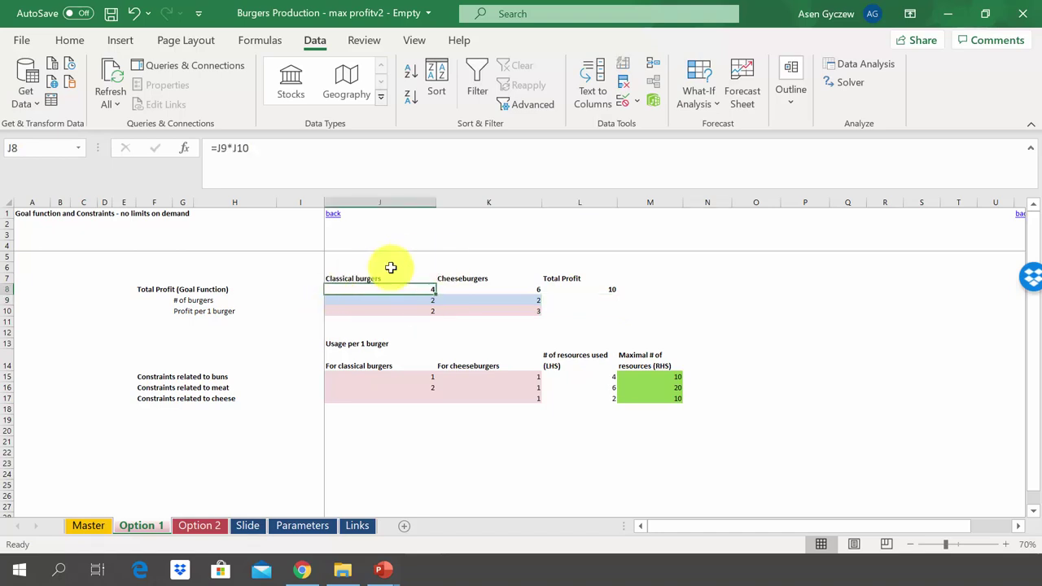
left_click(494, 283)
left_click(506, 297)
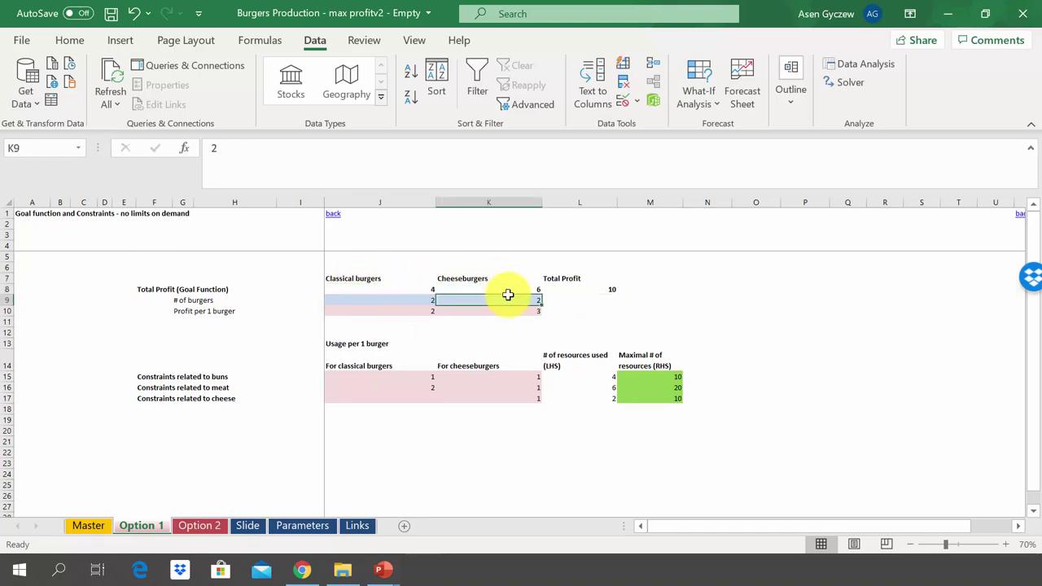
left_click(509, 289)
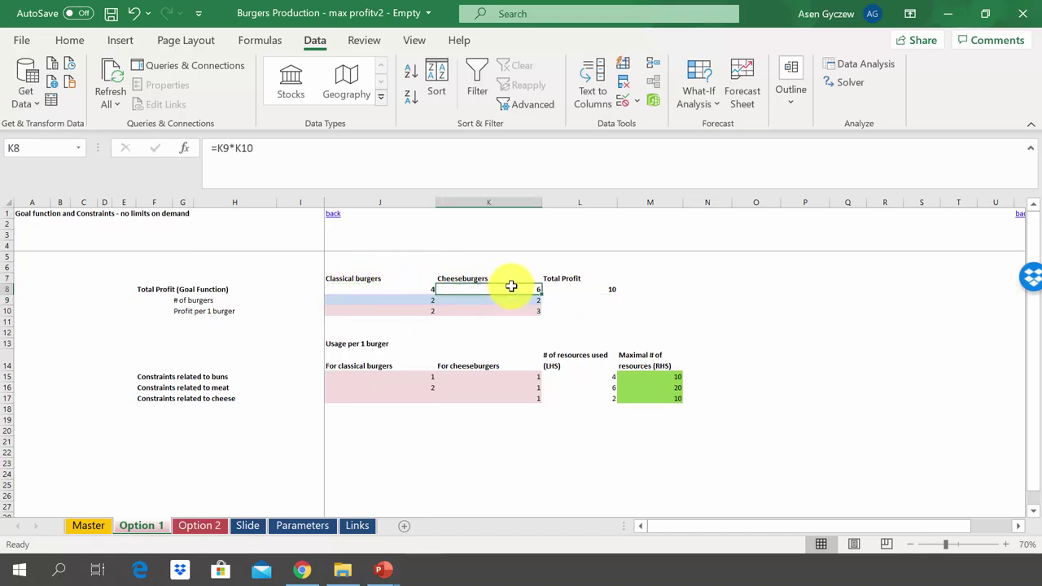
left_click(386, 287)
double_click(386, 288)
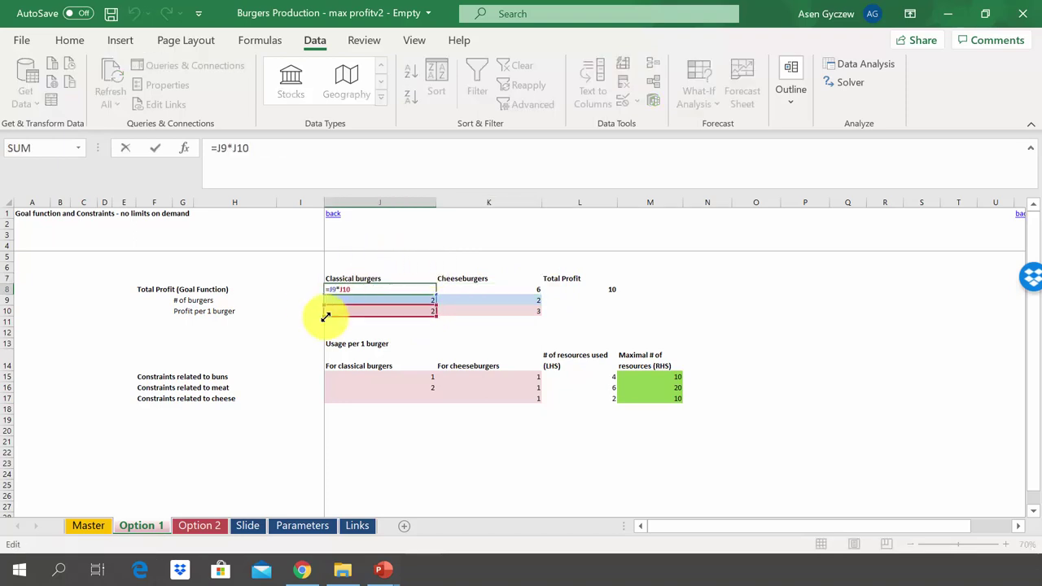
key("Return")
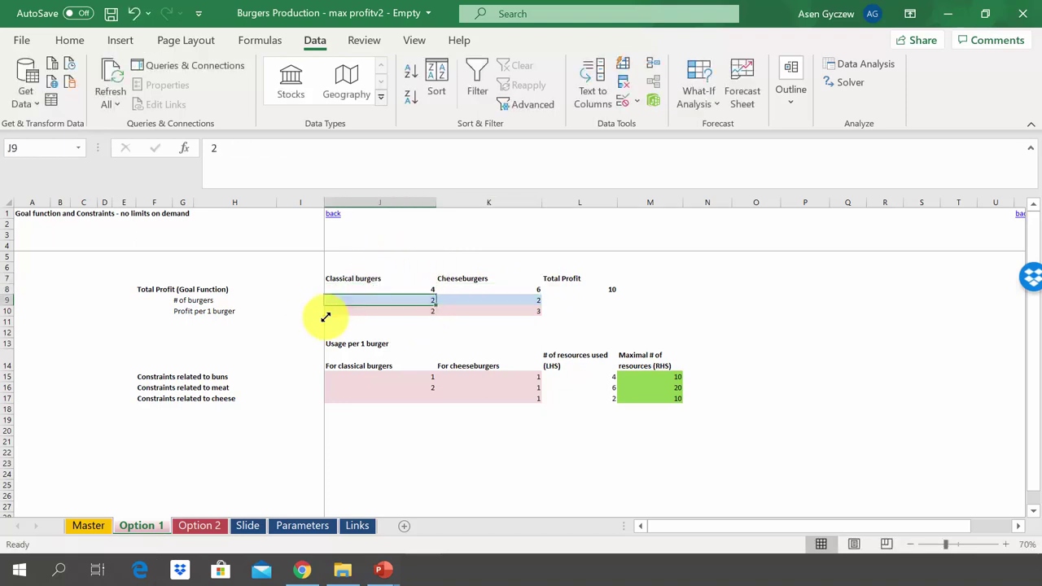
Step: Trace how the # of burgers and Profit per 1 burger rows feed the profit per burger type and the Total Profit cell
left_click(3, 300)
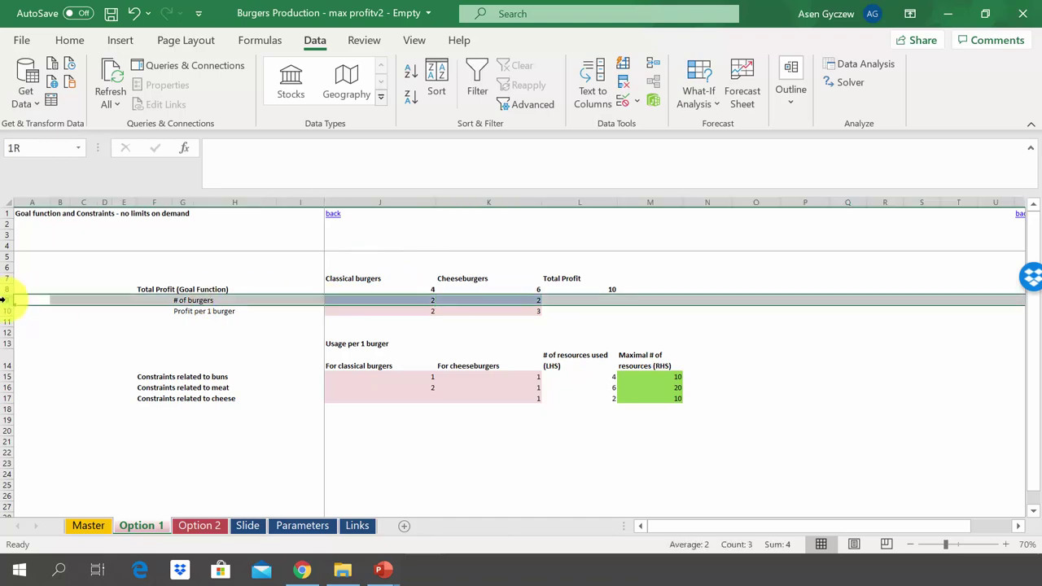
left_click(3, 310)
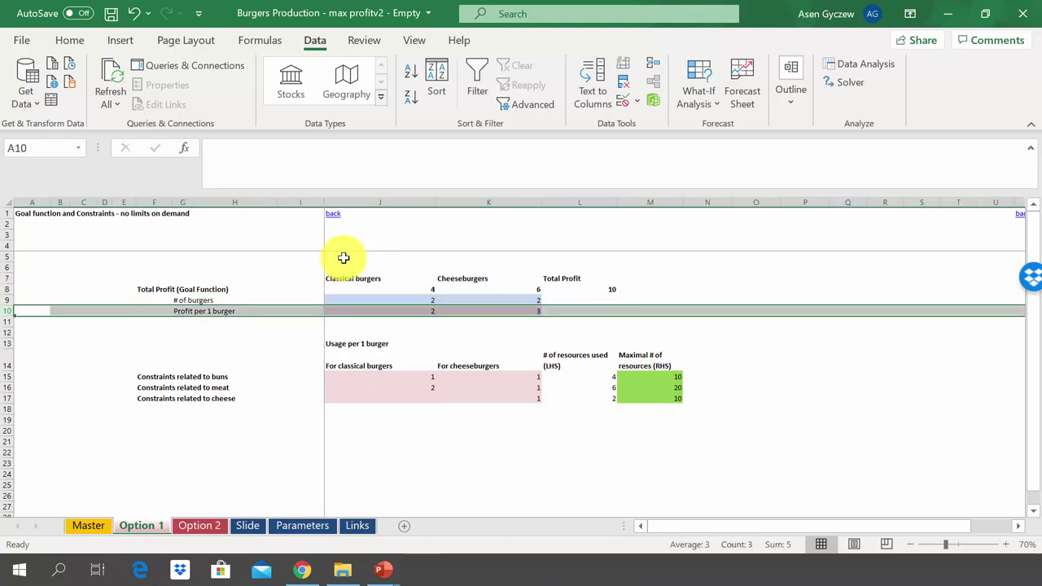
left_click(372, 298)
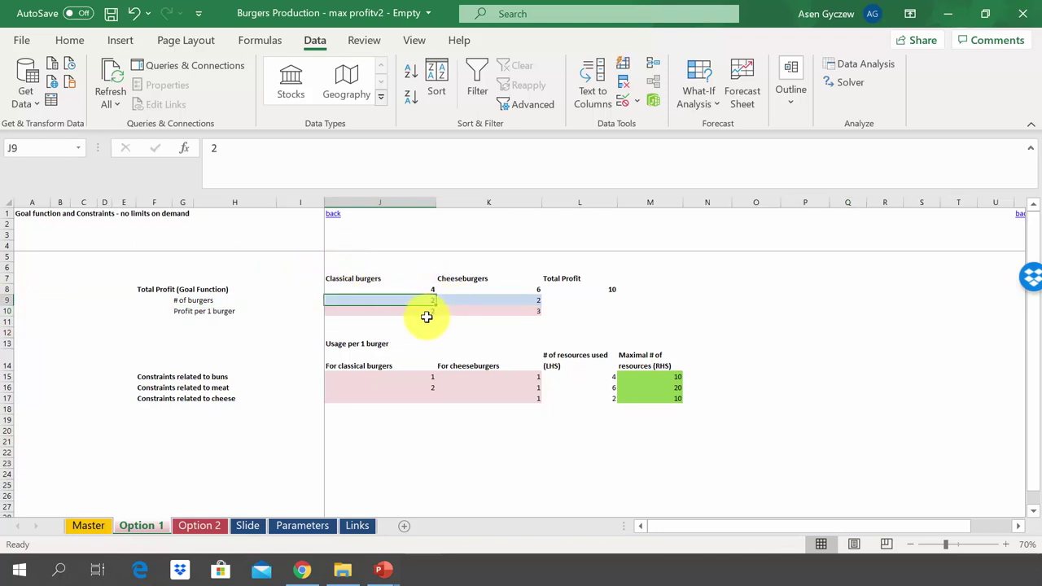
left_click(399, 315)
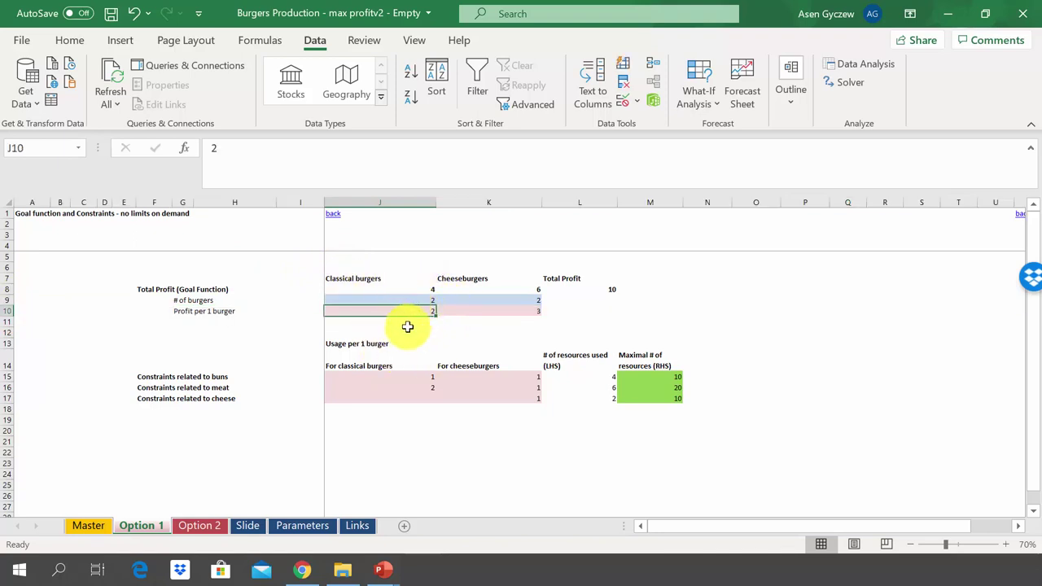
left_click(403, 290)
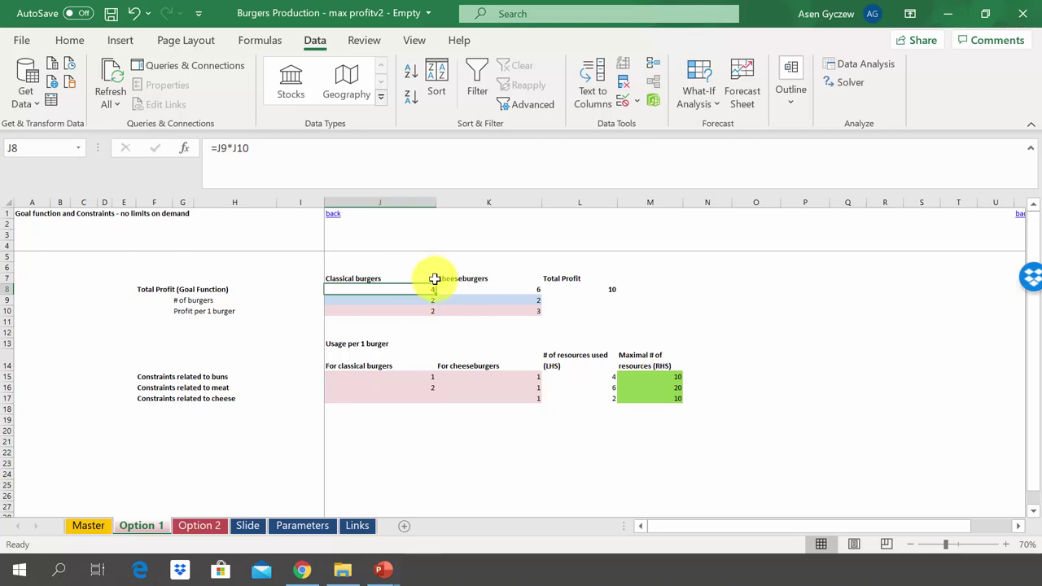
left_click(513, 288)
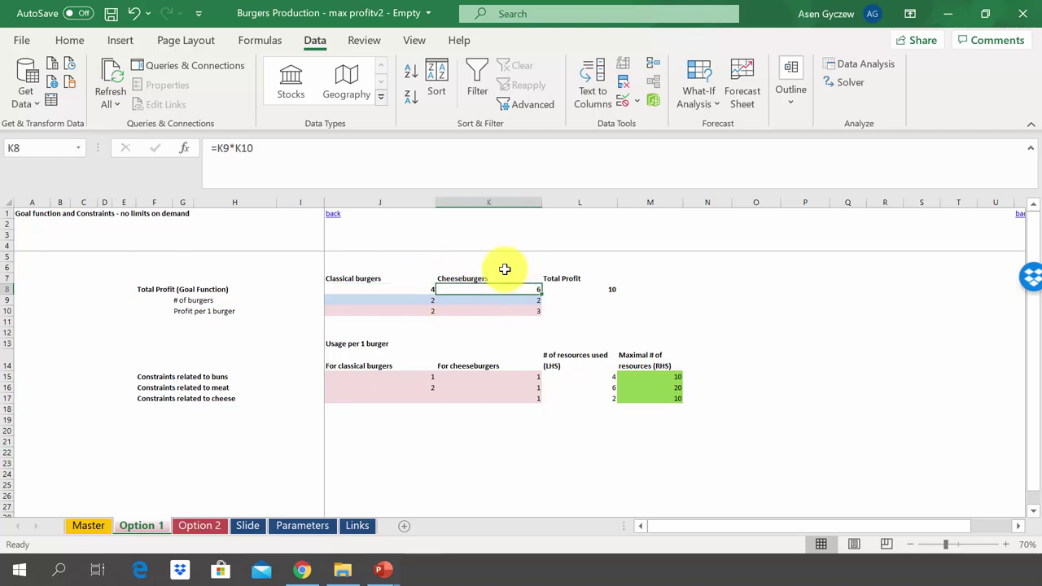
left_click(485, 311)
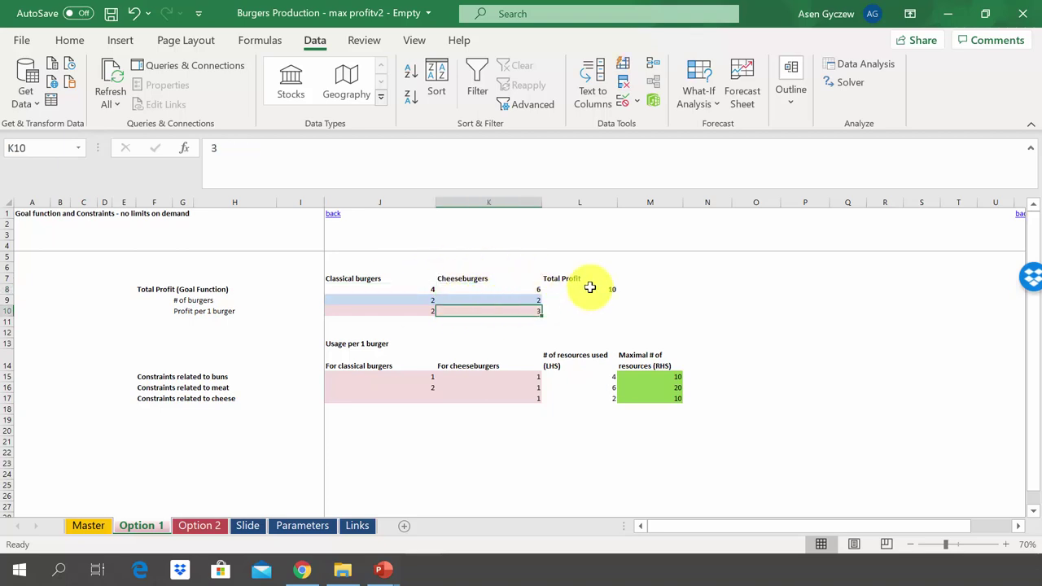
left_click(589, 289)
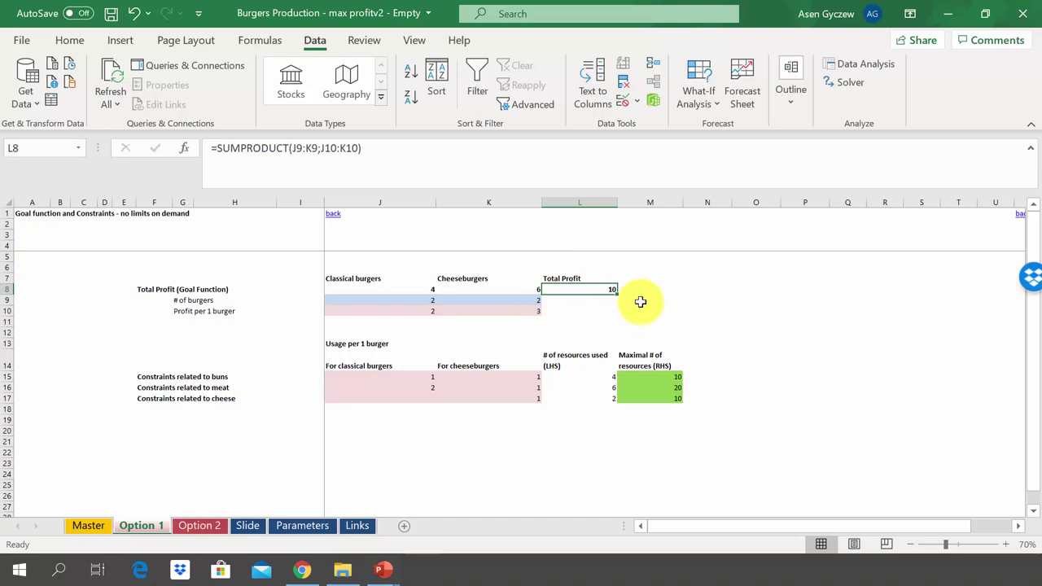
Step: Examine the buns constraint in row 15, covering usage per classical burger and cheeseburger and the resources-used formula in L15
left_click(4, 377)
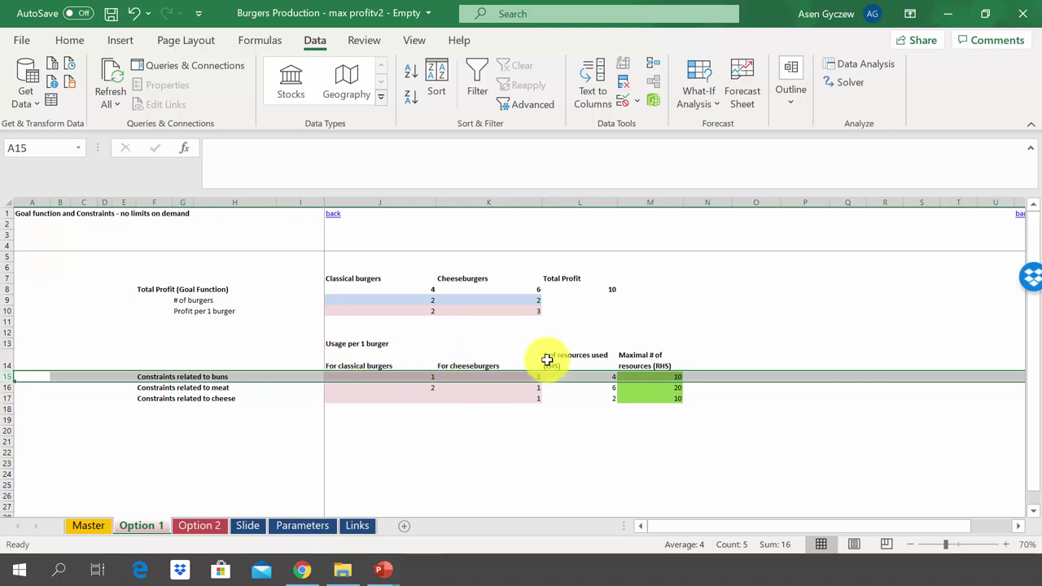
left_click(400, 376)
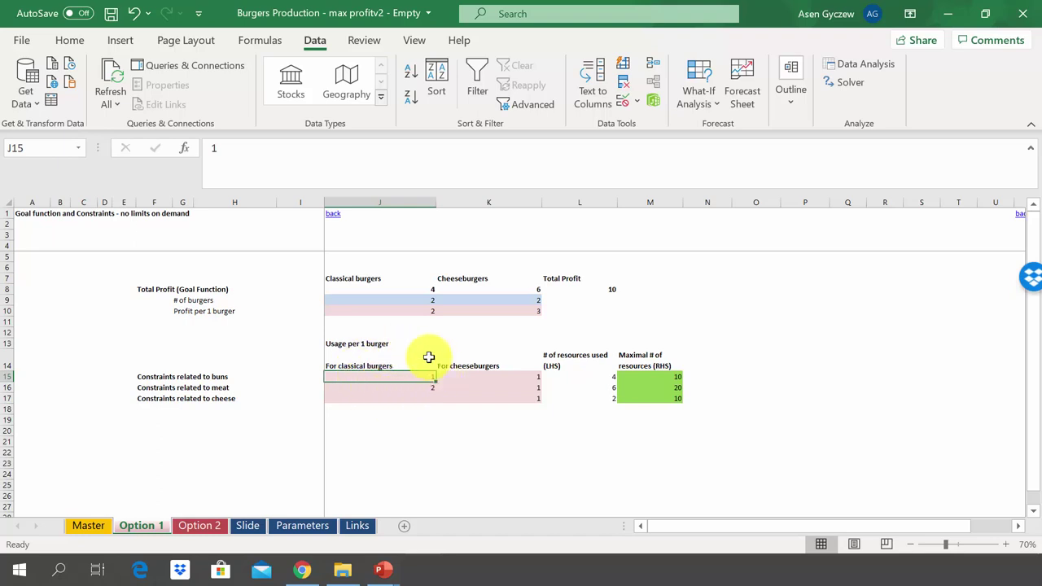
left_click(501, 377)
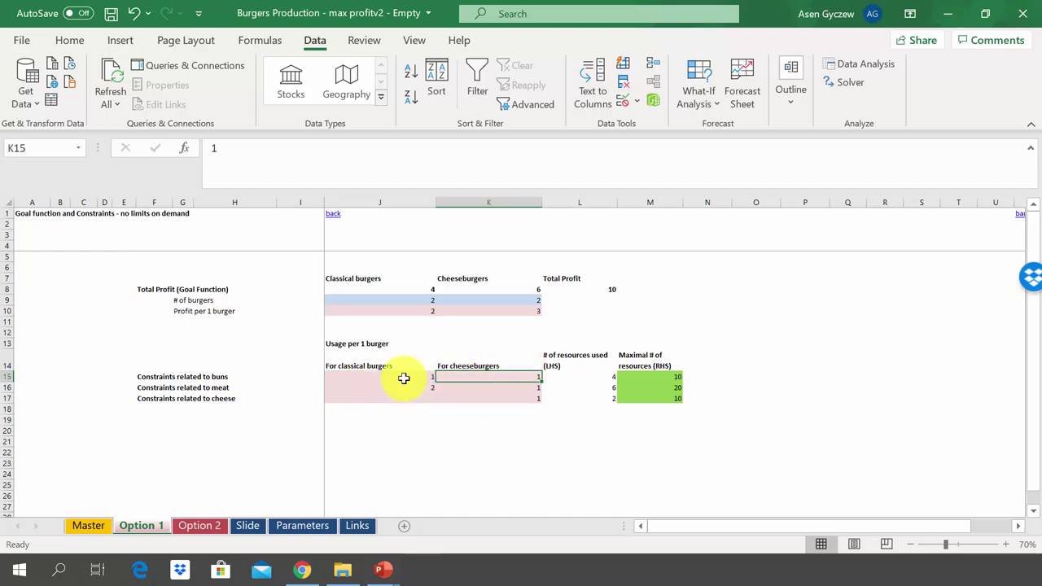
left_click(573, 380)
left_click(583, 203)
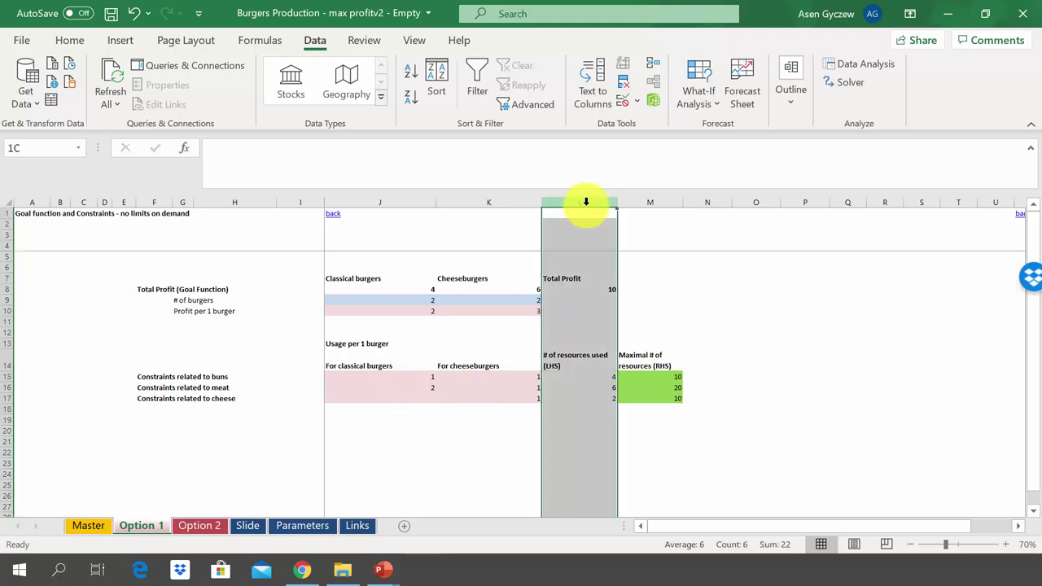
left_click(594, 378)
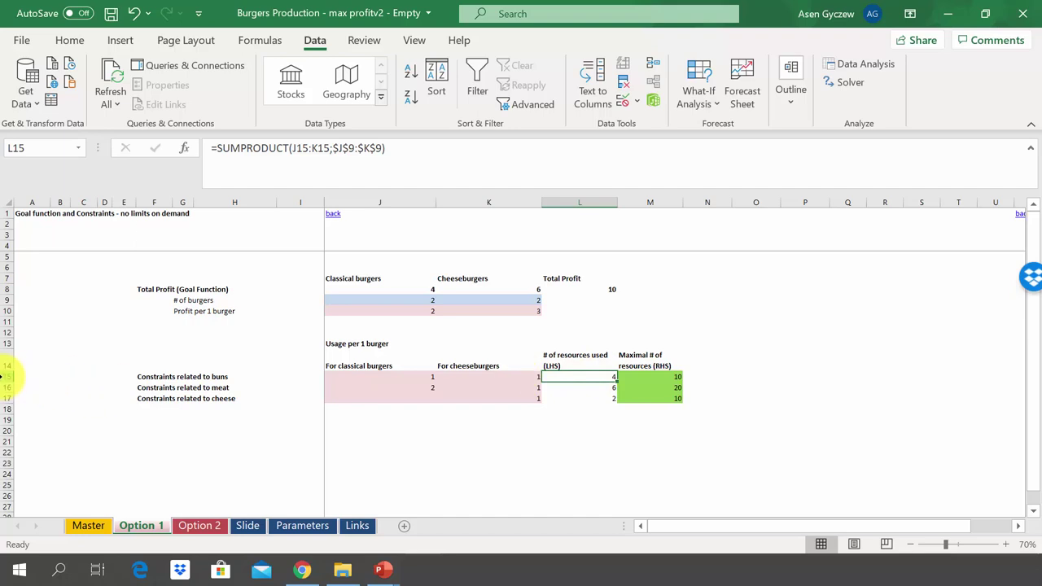
Step: Relate the buns constraint in row 15 and its resources-used cell L15 to the # of burgers cells J9:K9
left_click(8, 376)
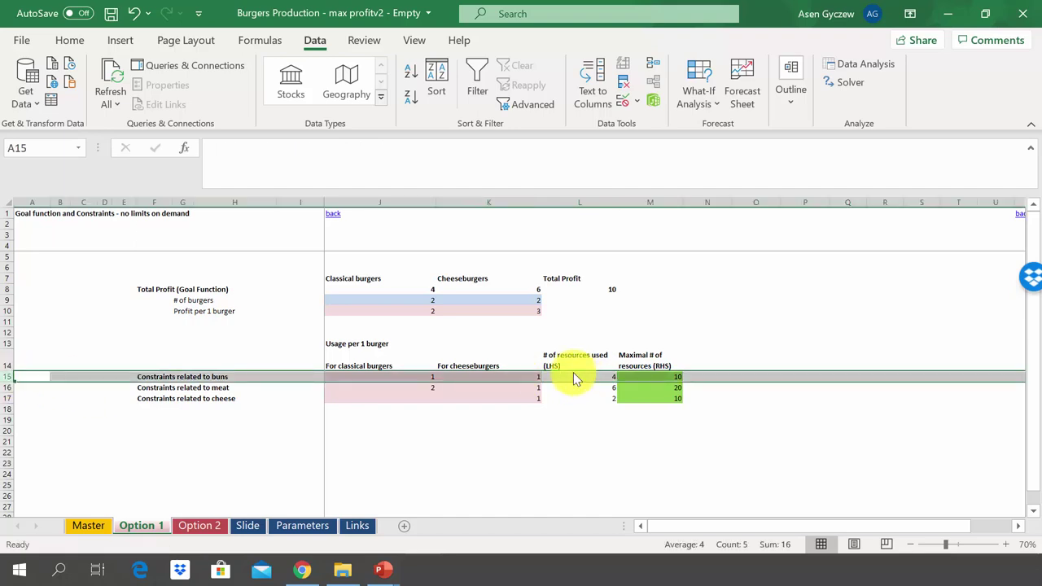
left_click(573, 375)
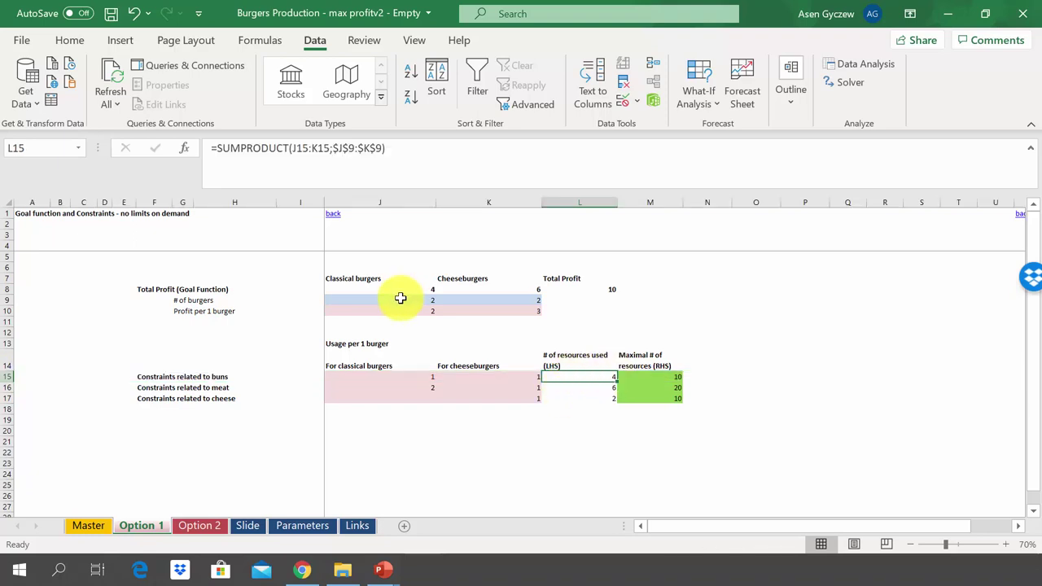
left_click_drag(401, 298, 508, 297)
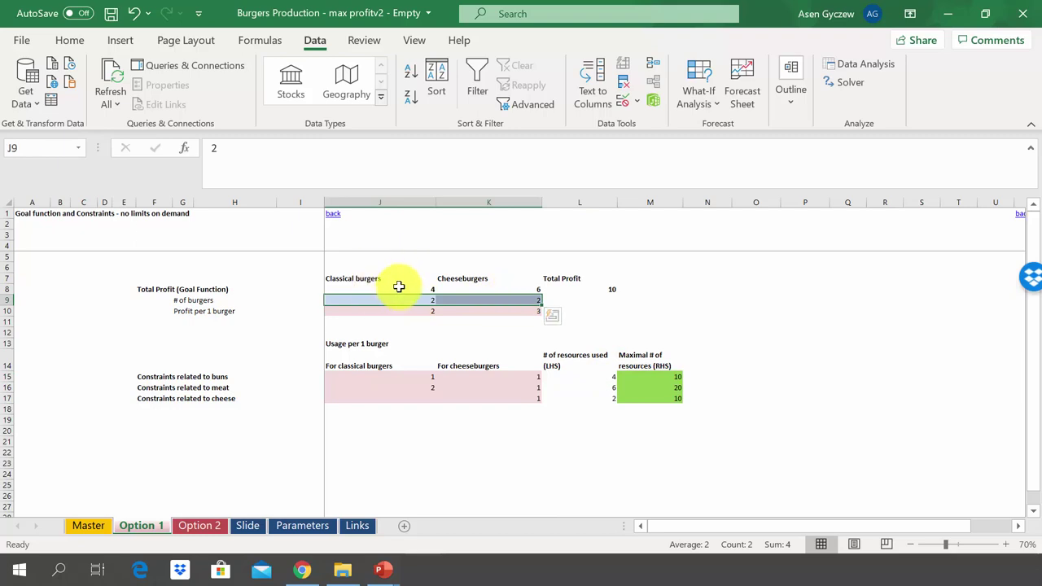
left_click(576, 374)
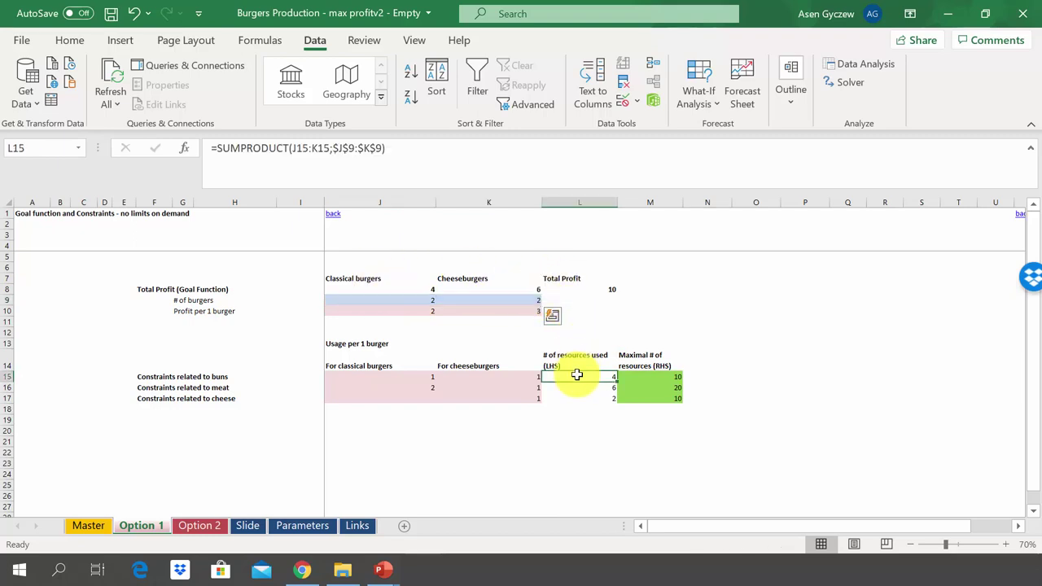
Step: Trace how burger quantities J9 and K9 and bun usages J15 and K15 feed the SUMPRODUCT formula in L15, leaving it as is
left_click(413, 304)
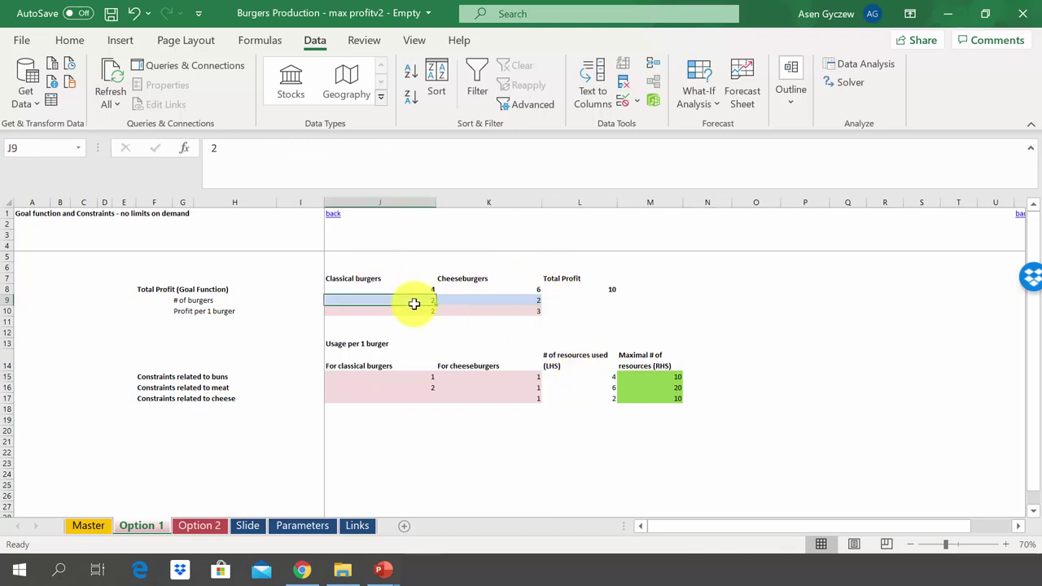
left_click(460, 302)
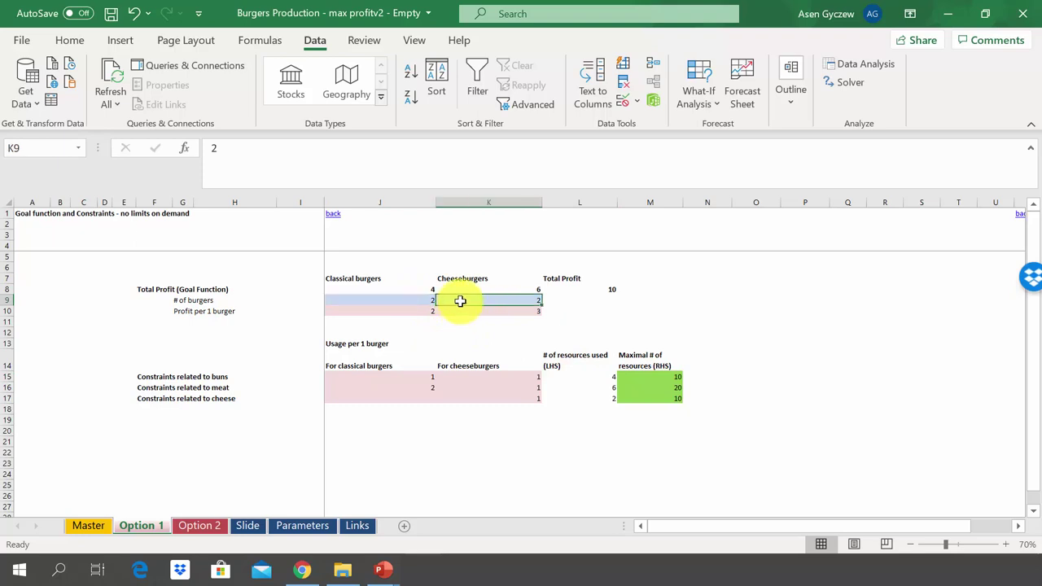
left_click(418, 384)
left_click(412, 378)
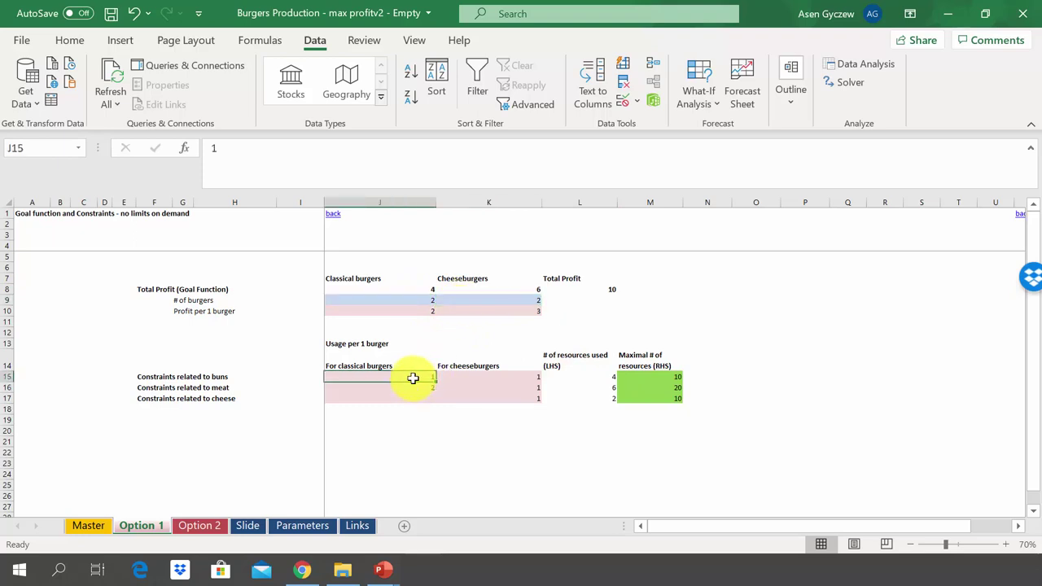
left_click(465, 377)
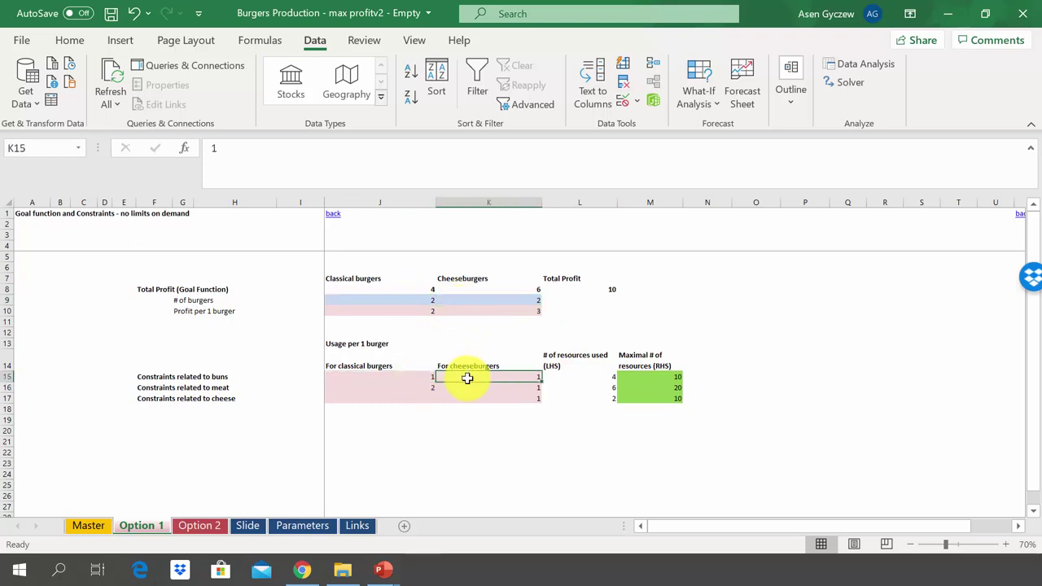
double_click(593, 377)
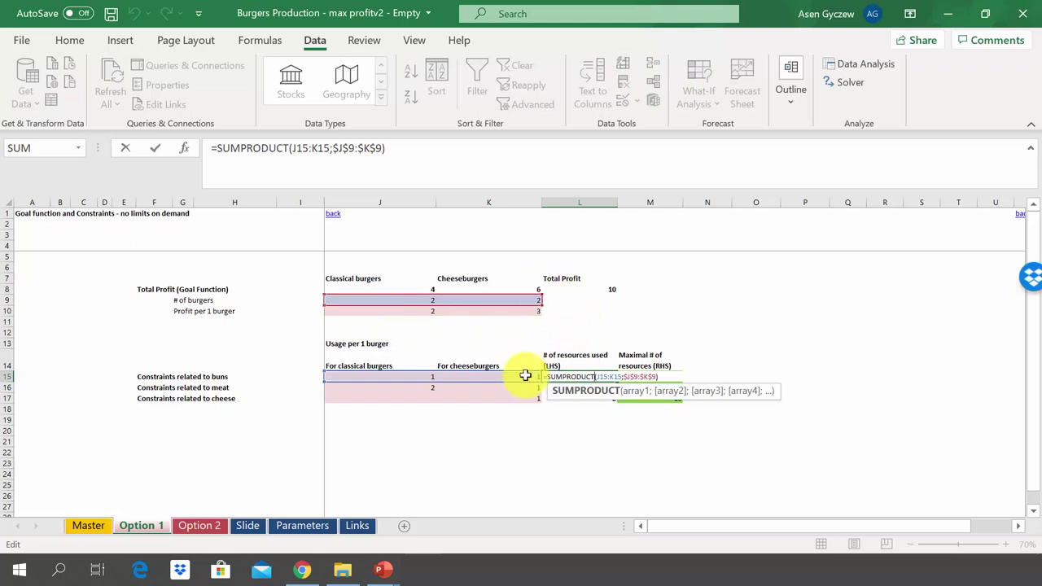
key("Return")
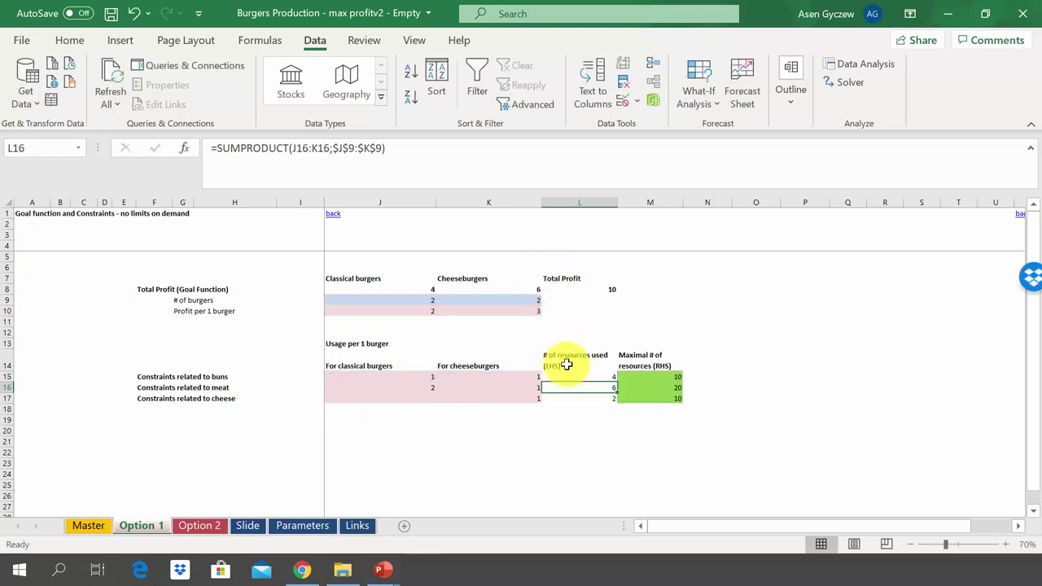
Step: Compare the buns used in L15 with the maximal number of buns in M15, reviewing the resource limits in column M
left_click(573, 378)
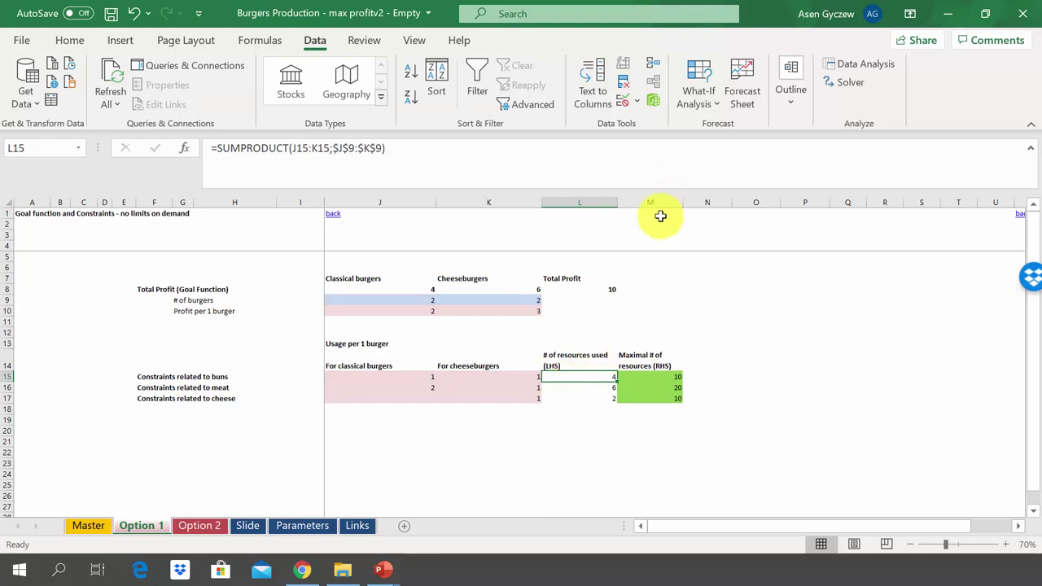
left_click(670, 375)
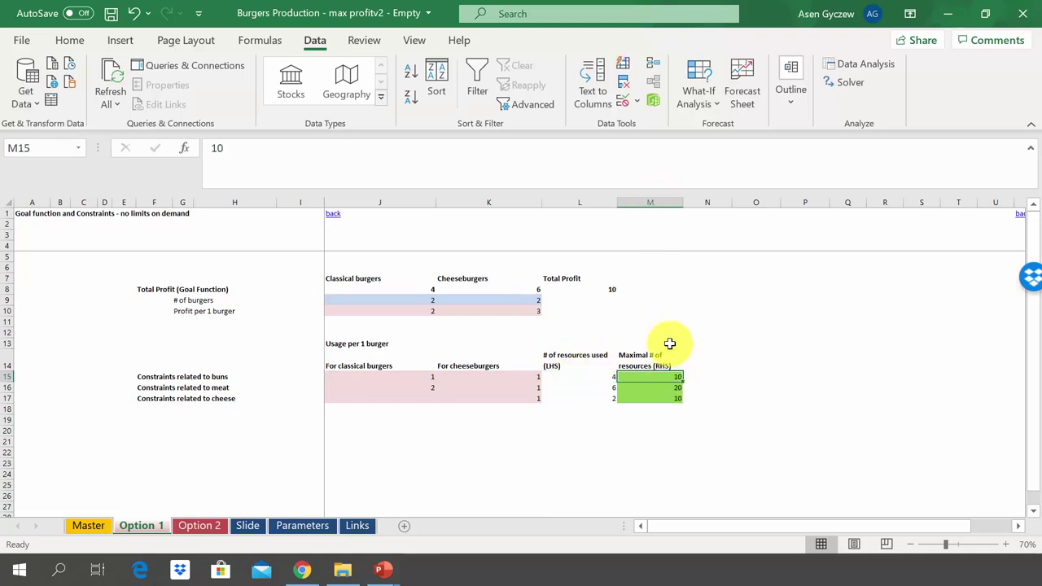
left_click(649, 202)
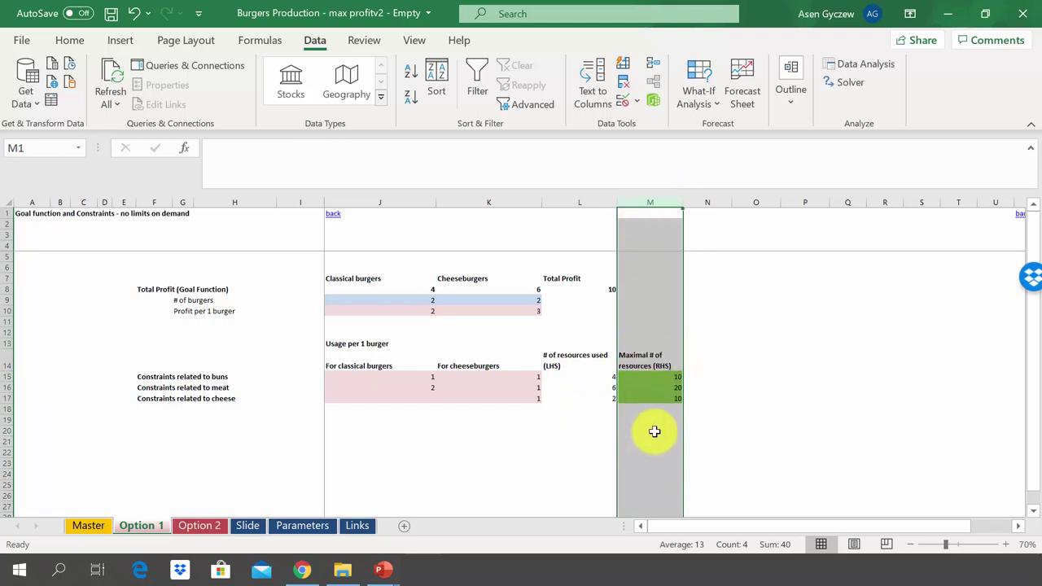
left_click(647, 376)
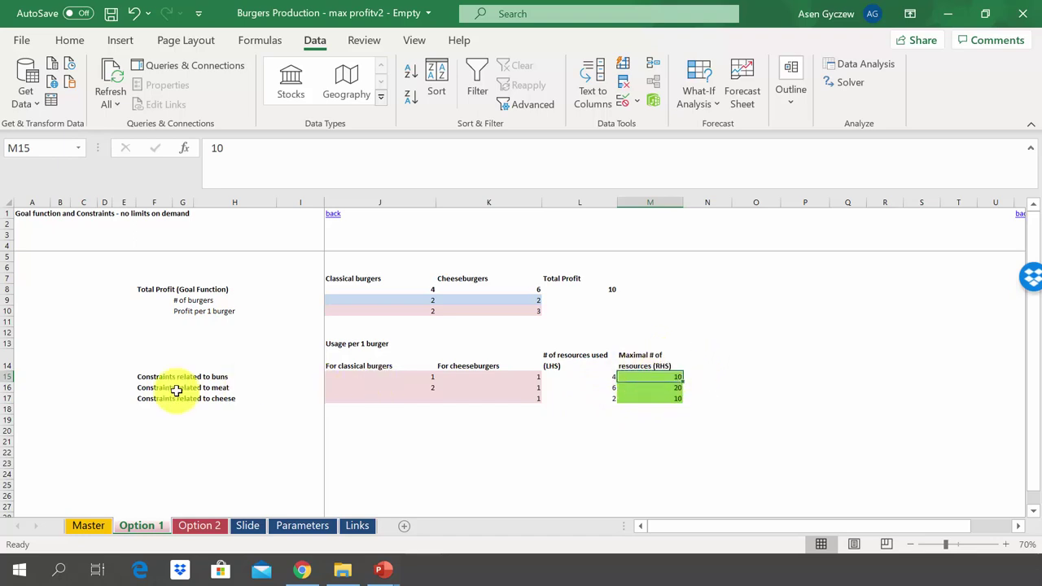
Step: Examine the meat constraint in row 16, covering usage per burger type, the resources-used formula in L16 and the limit in M16
left_click(4, 388)
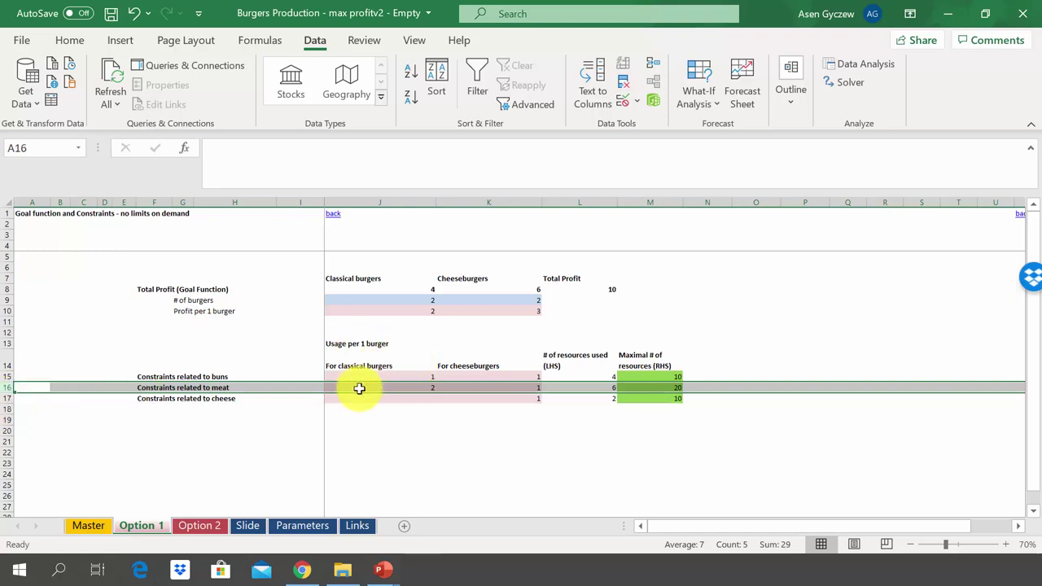
left_click(413, 387)
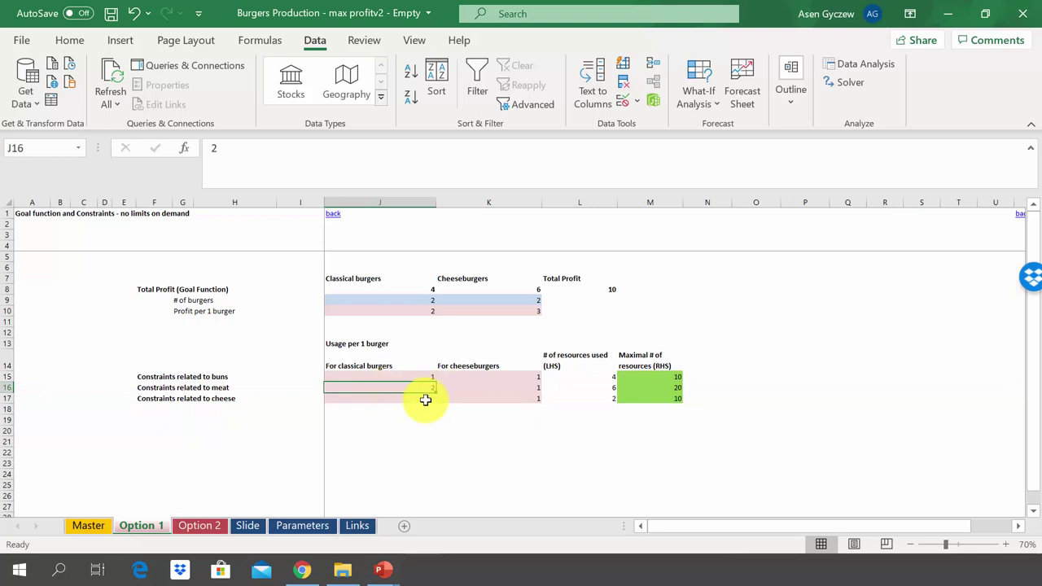
left_click(494, 387)
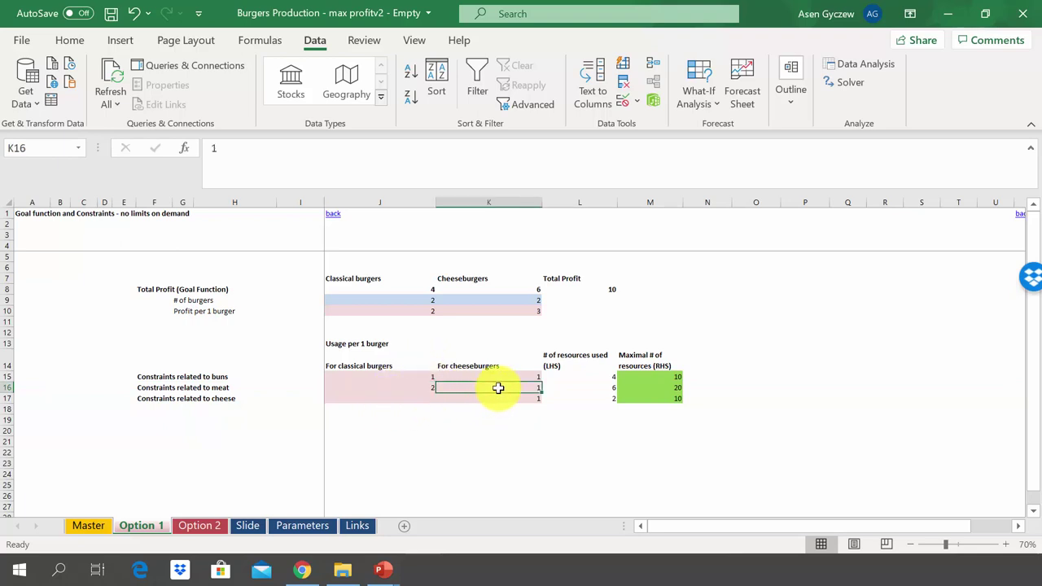
left_click(590, 388)
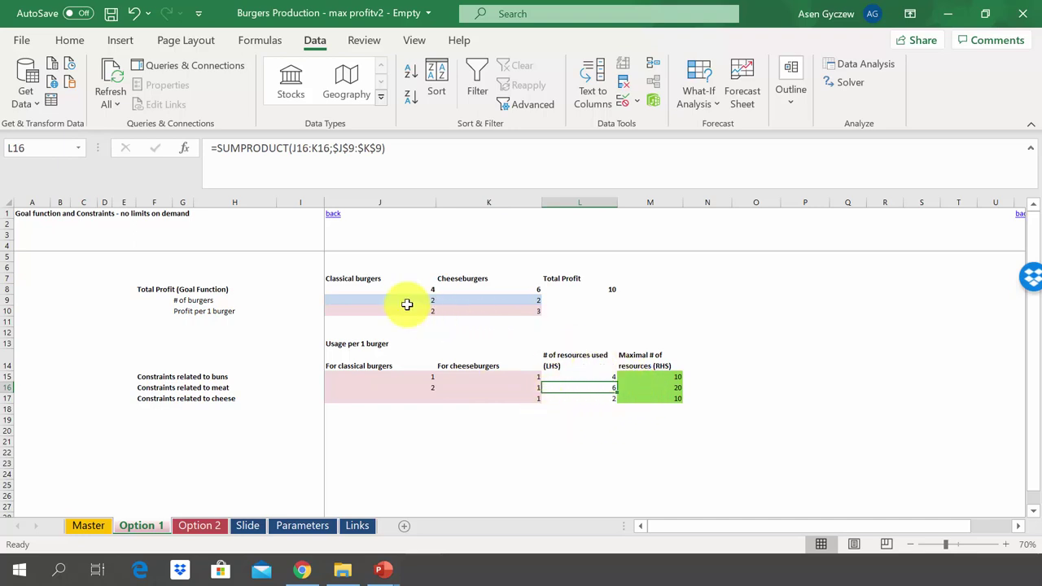
left_click_drag(408, 302, 512, 314)
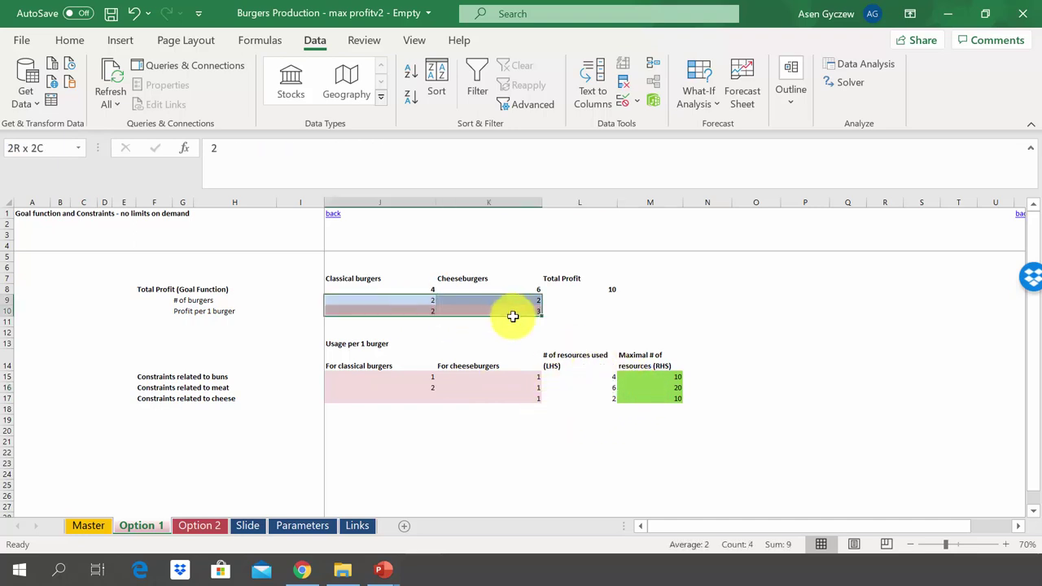
left_click(641, 389)
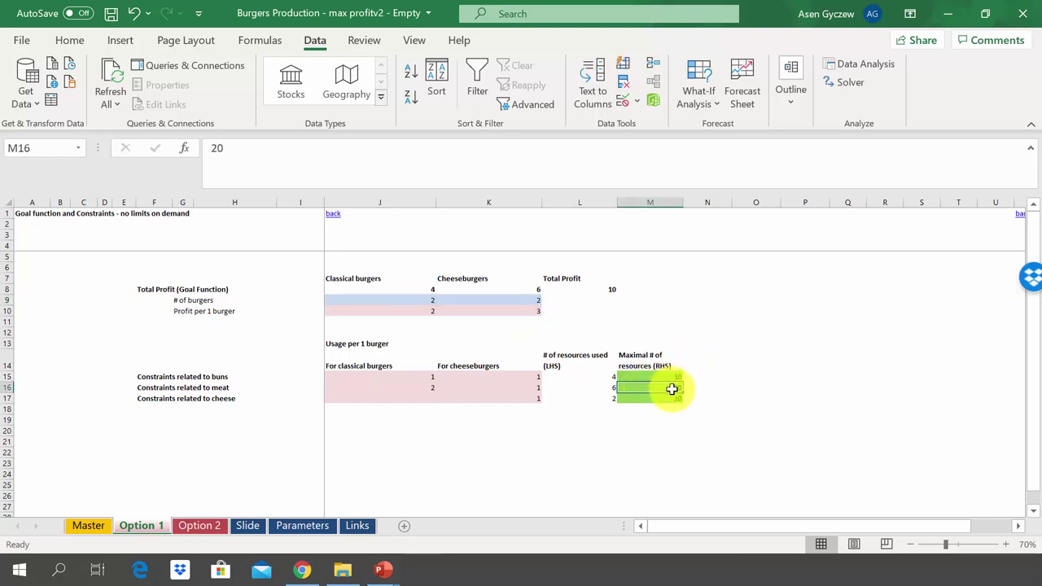
Step: Examine the cheese constraint in row 17, covering cheeseburger usage in K17, the resources-used formula in L17 and the limit in M17
left_click(4, 399)
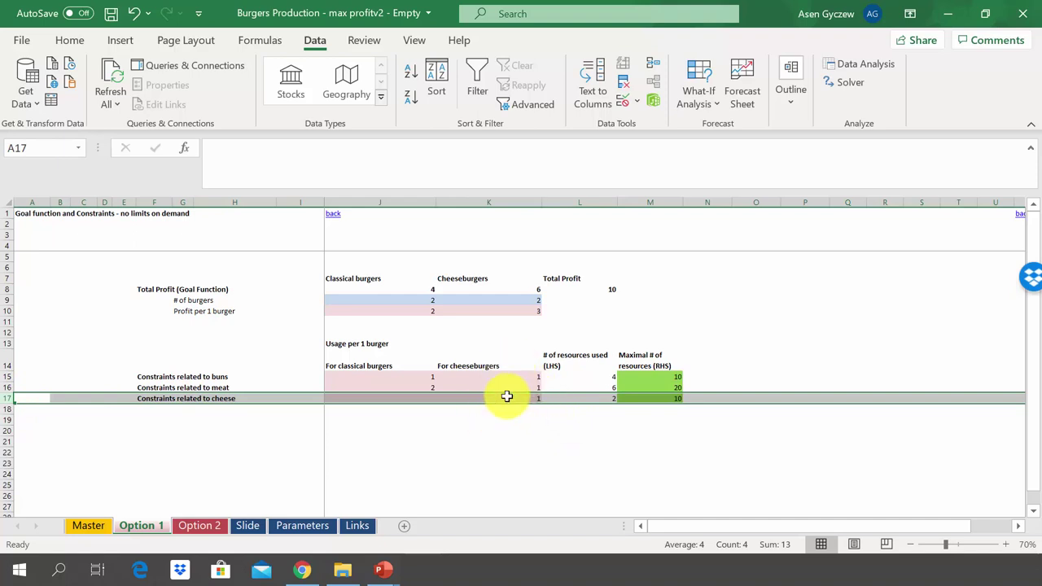
left_click(505, 398)
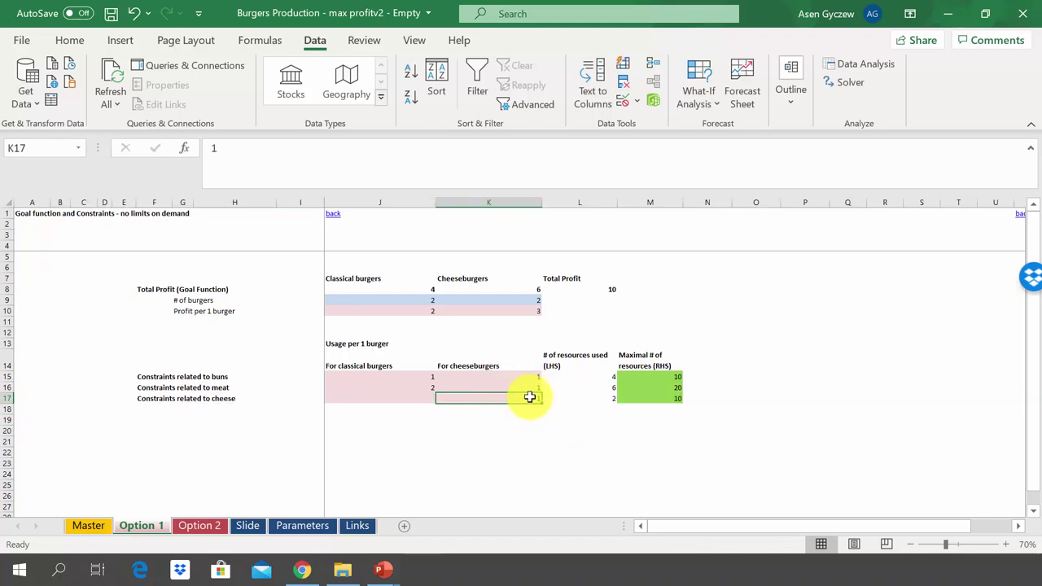
left_click(475, 301)
double_click(565, 398)
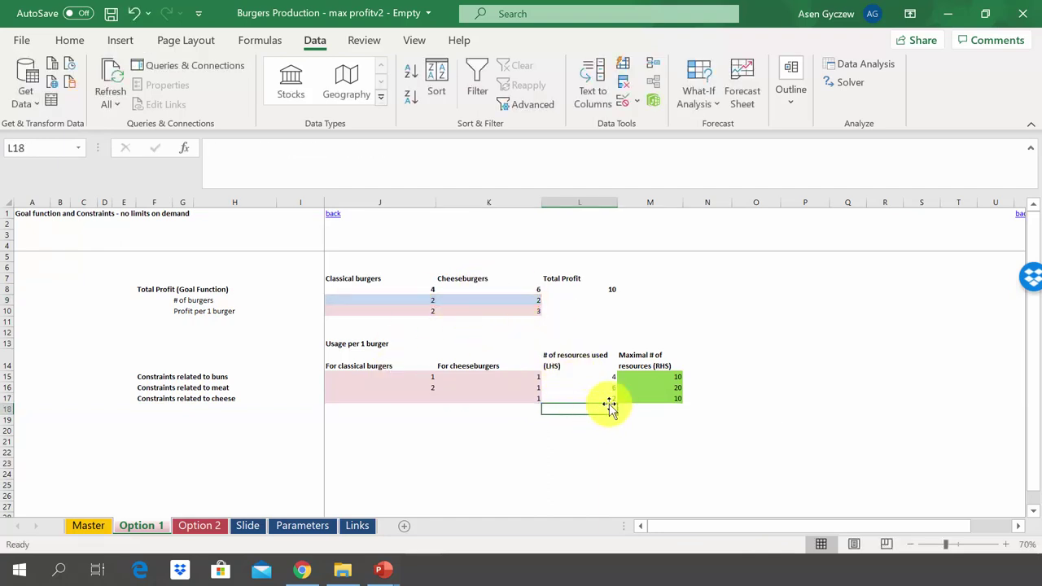
left_click(589, 397)
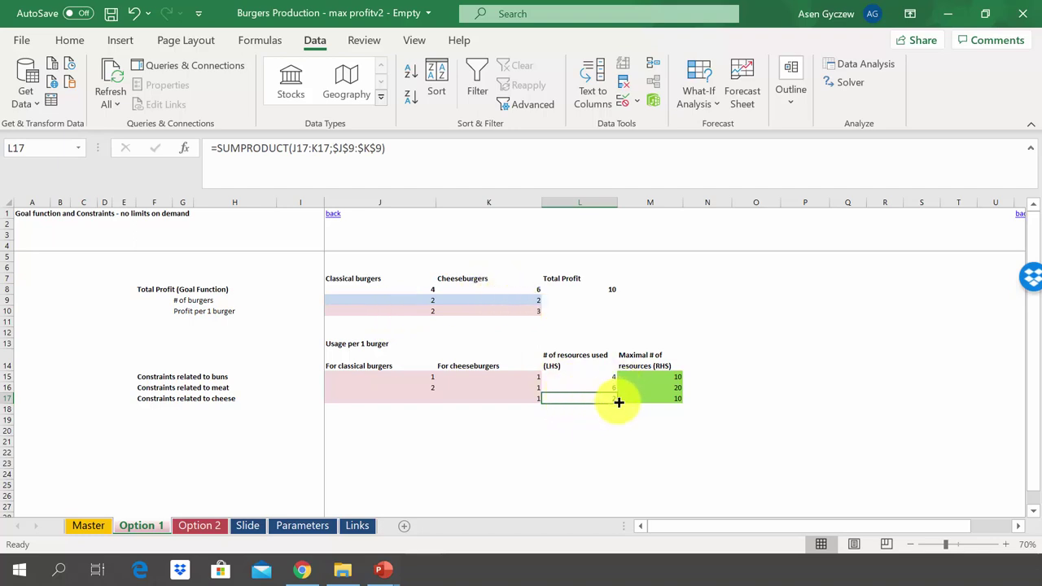
left_click(644, 398)
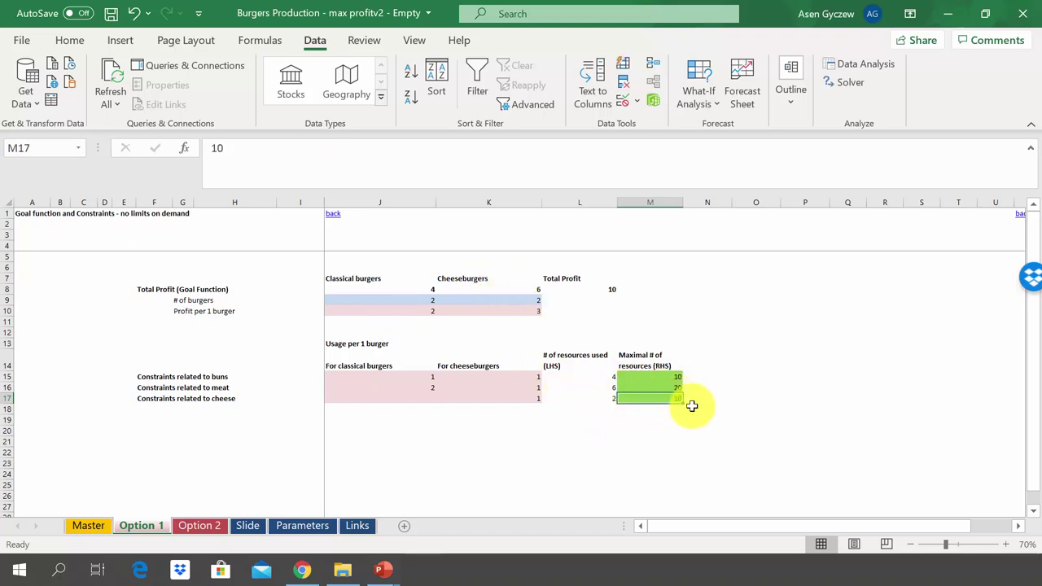
Step: Review the # of burgers cells J9:K9 as the model's decision variables
left_click(598, 329)
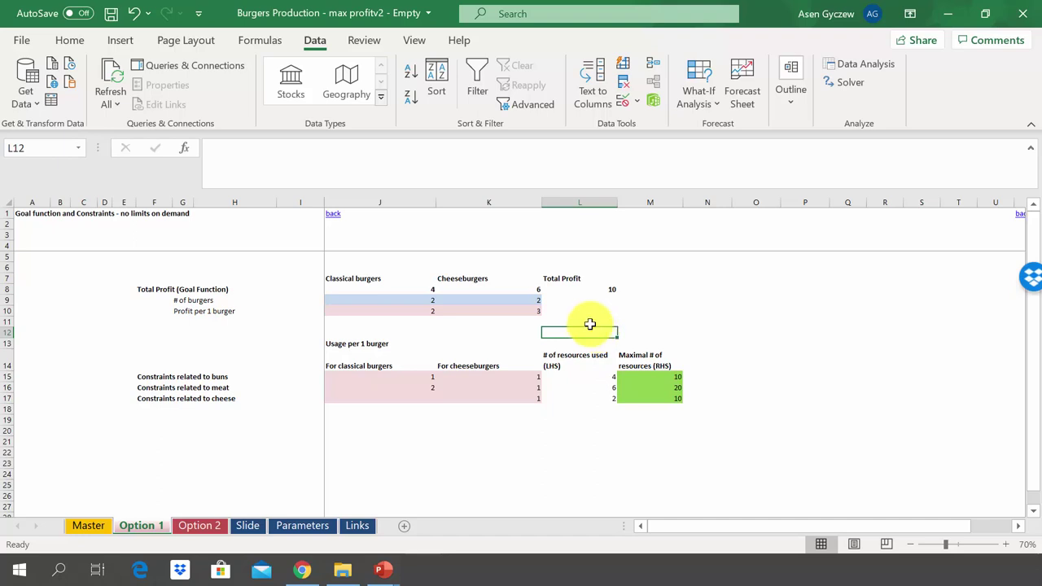
left_click(439, 301)
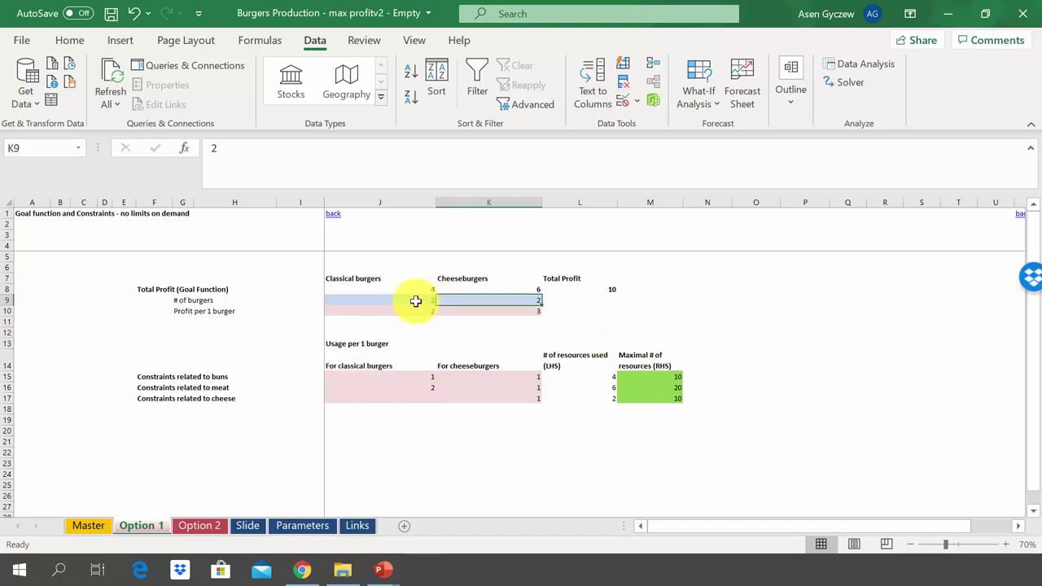
left_click(408, 299)
left_click_drag(412, 300, 476, 302)
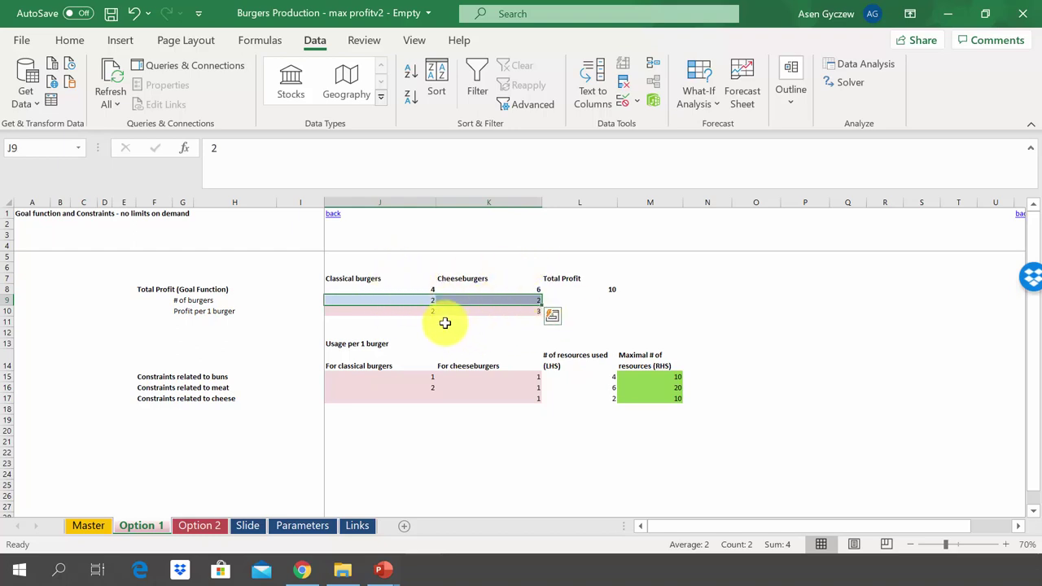
Step: Review the model's fixed inputs: profit per burger in J10:K10, usage per burger in J15:K17 and maximal resources in M15:M17
left_click_drag(426, 315, 468, 314)
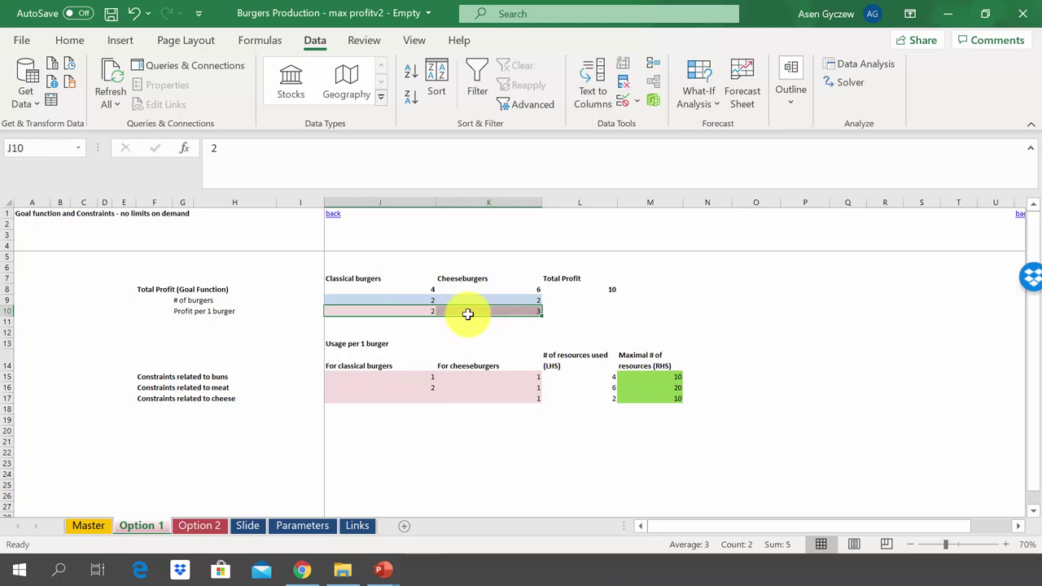
left_click_drag(409, 377, 492, 398)
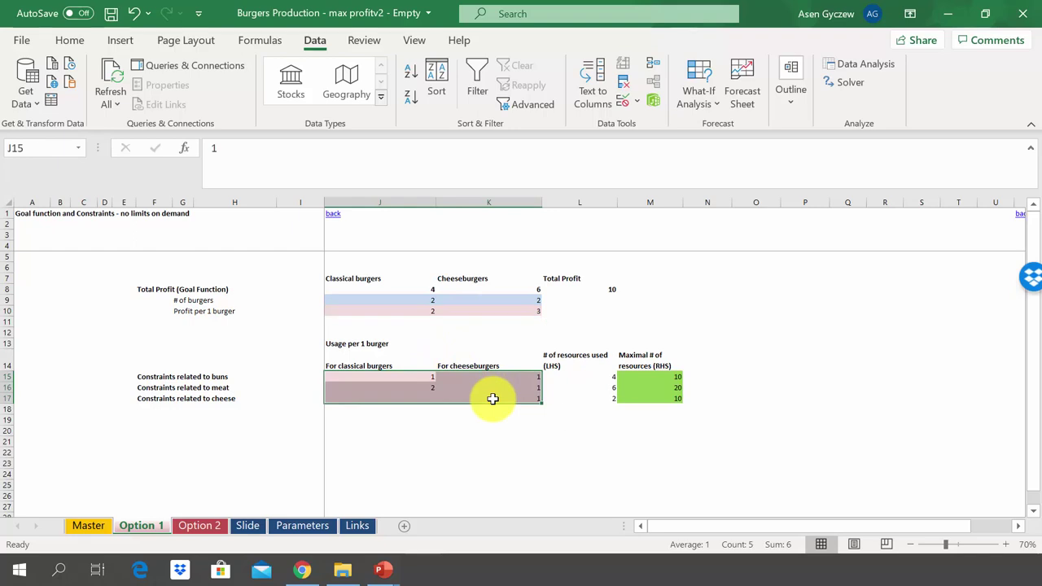
left_click(630, 375)
key("ctrl+space")
left_click(655, 377)
left_click_drag(655, 376, 655, 403)
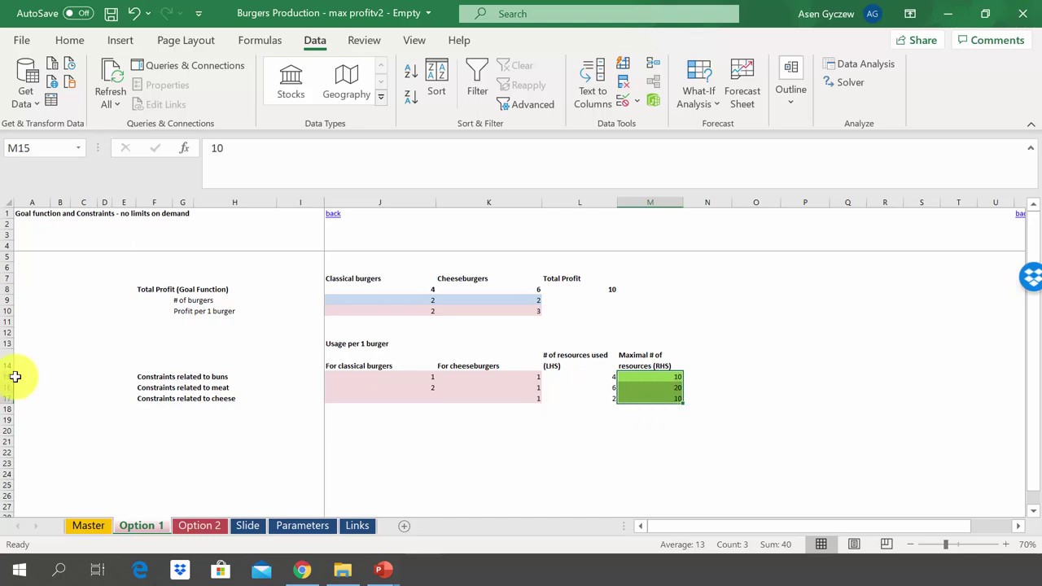
Step: Review the calculated column L and how the resources used in L15 depend on the burger quantities in J9:K9
left_click(594, 375)
left_click(591, 202)
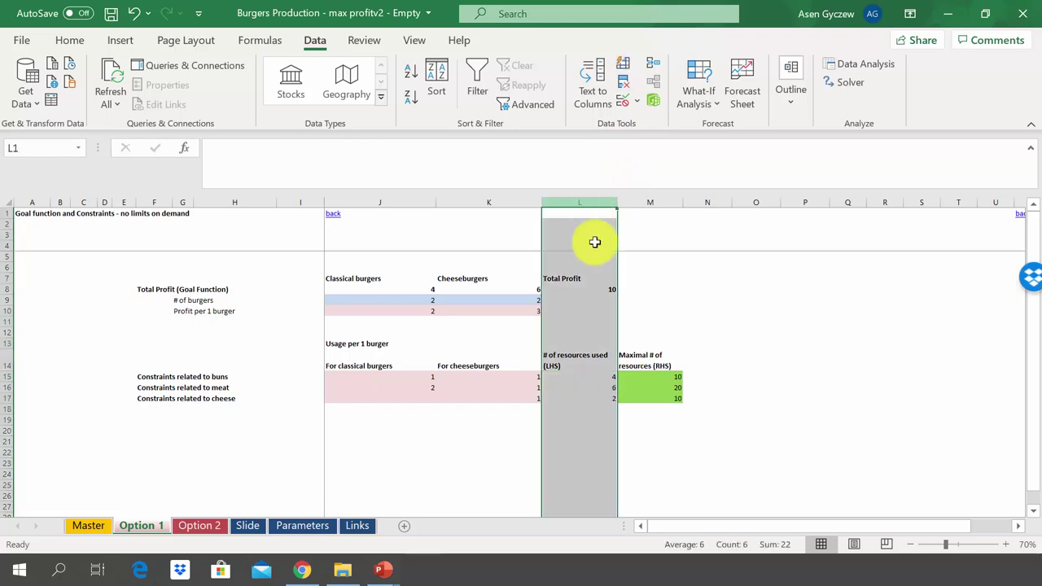
left_click(597, 376)
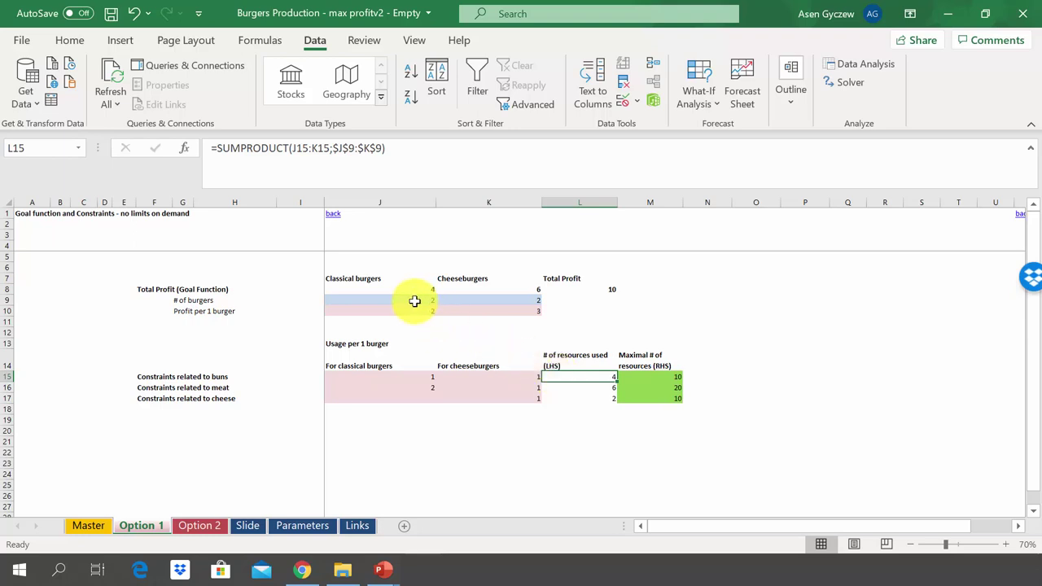
left_click_drag(414, 301, 492, 302)
left_click(566, 318)
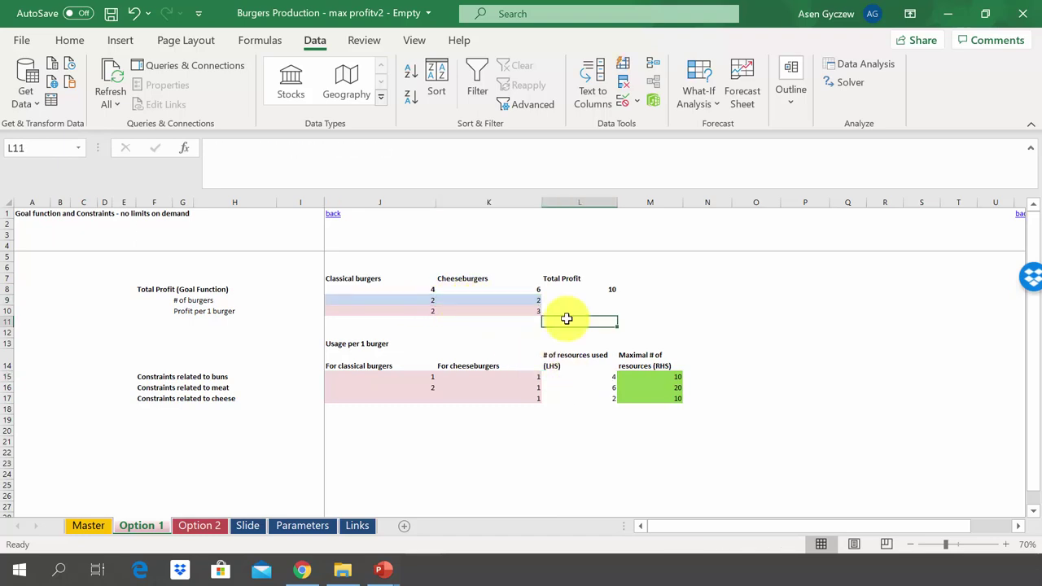
key("Left")
key("Left")
key("Left")
key("Left")
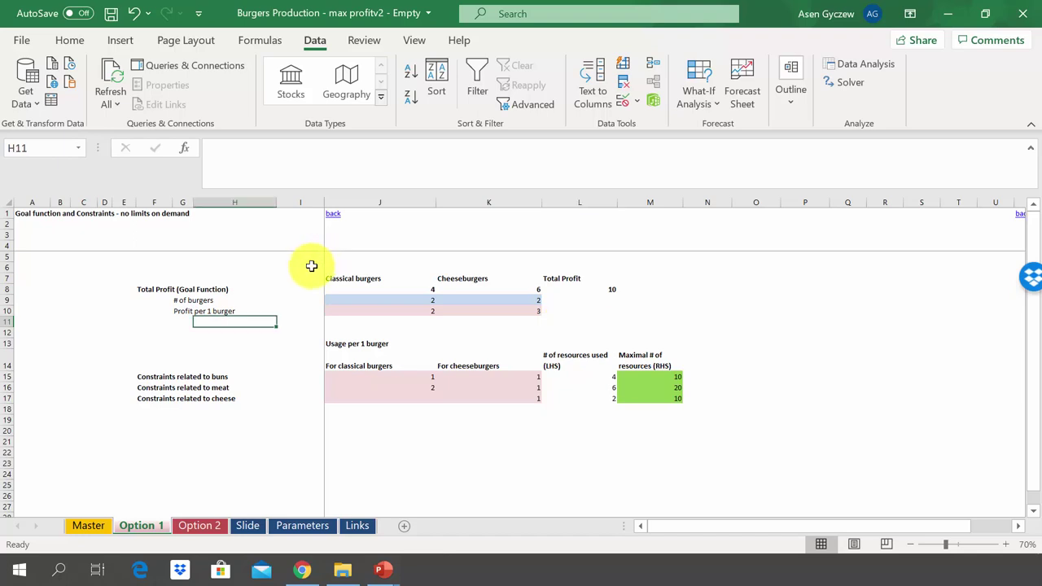
Step: Review the goal function in row 8 with the total profit formula in L8, and the bun, meat and cheese constraints in rows 15–17
left_click(4, 288)
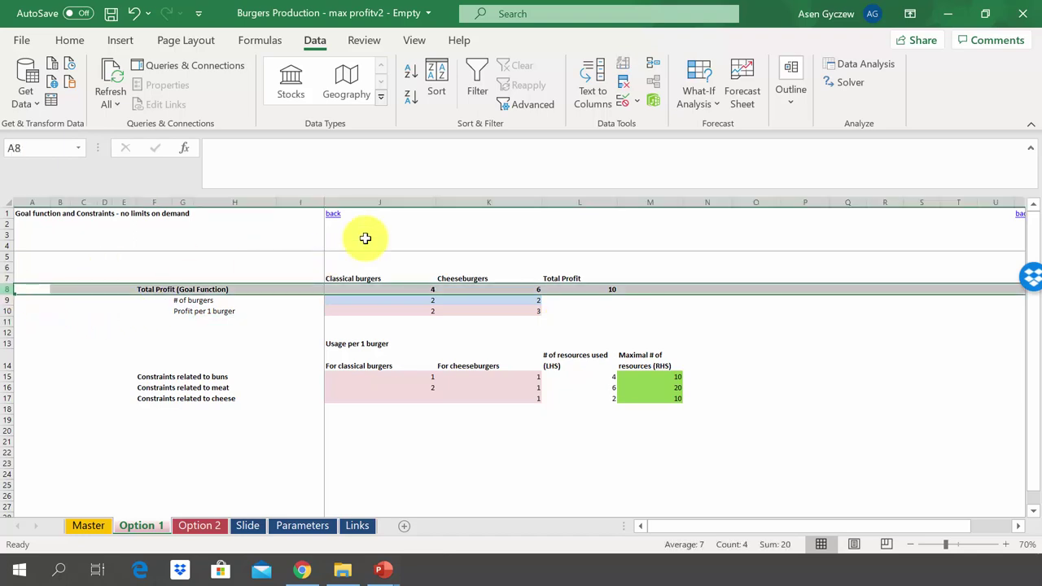
left_click(584, 289)
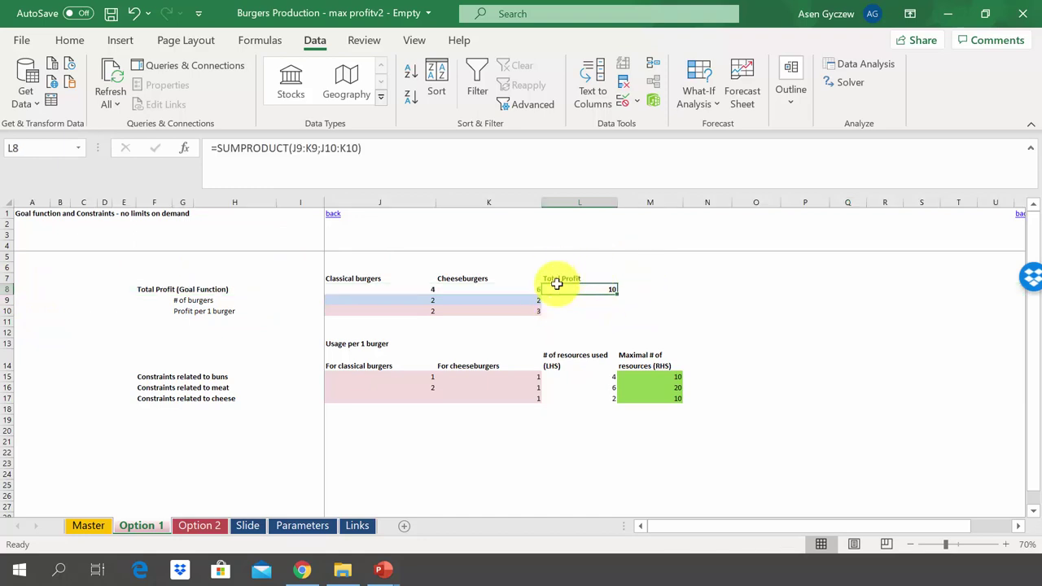
left_click(4, 376)
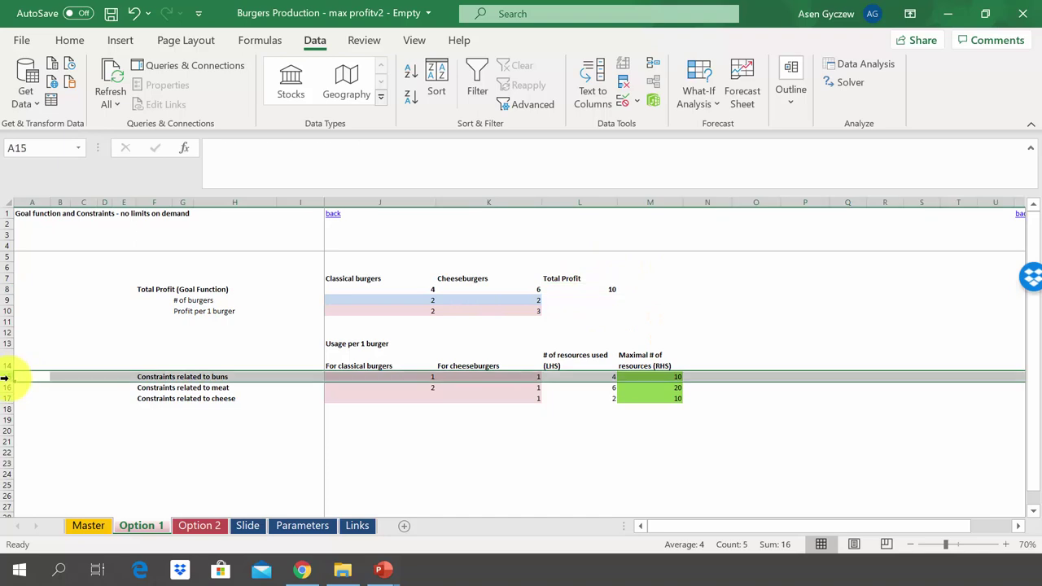
left_click(3, 387)
left_click(4, 376)
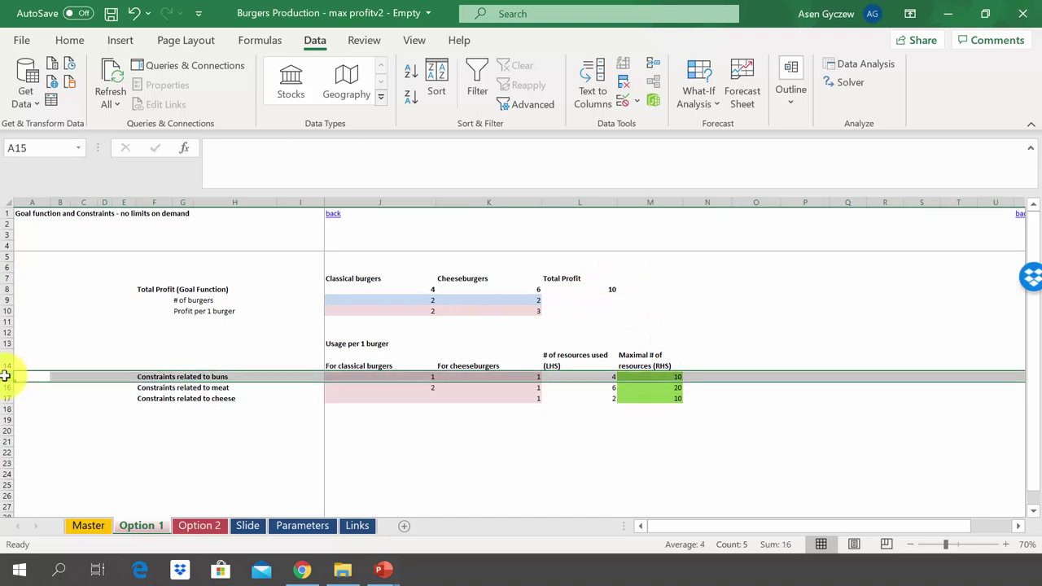
left_click(4, 387)
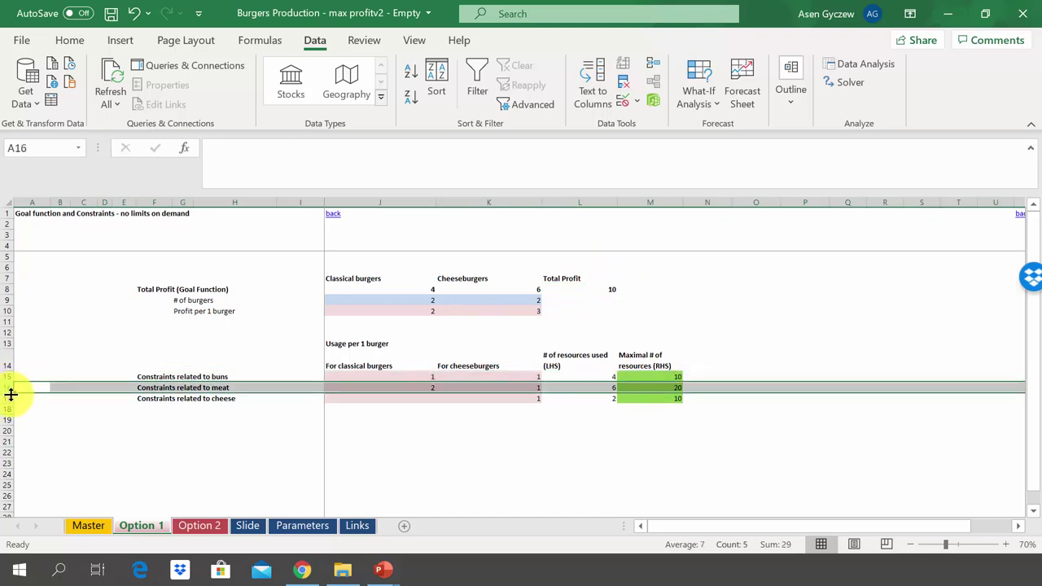
left_click(6, 398)
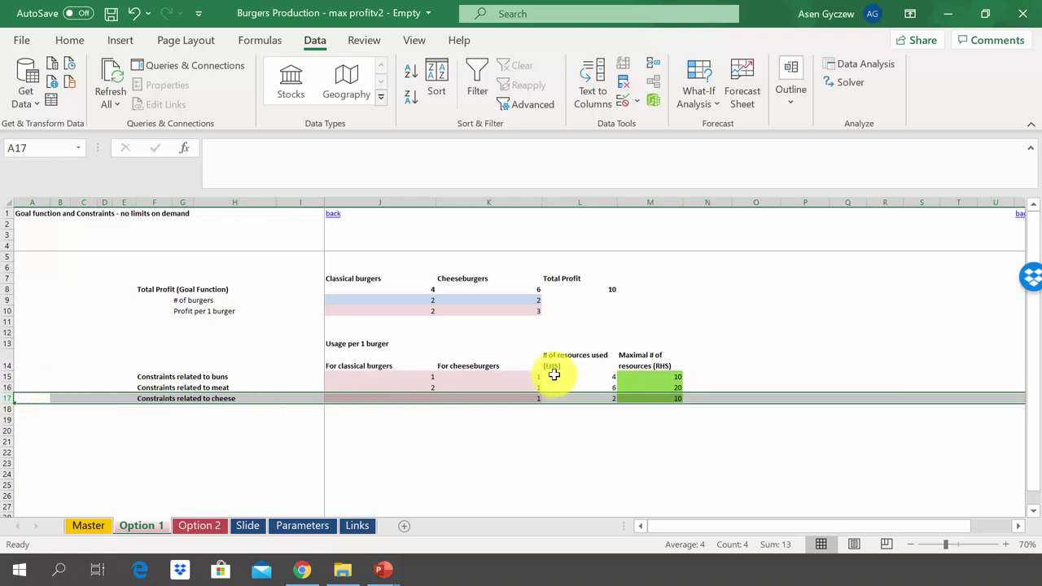
Step: Compare the resources used in L15:L17 with the maximal number of resources in M15:M17 for each constraint
left_click(577, 362)
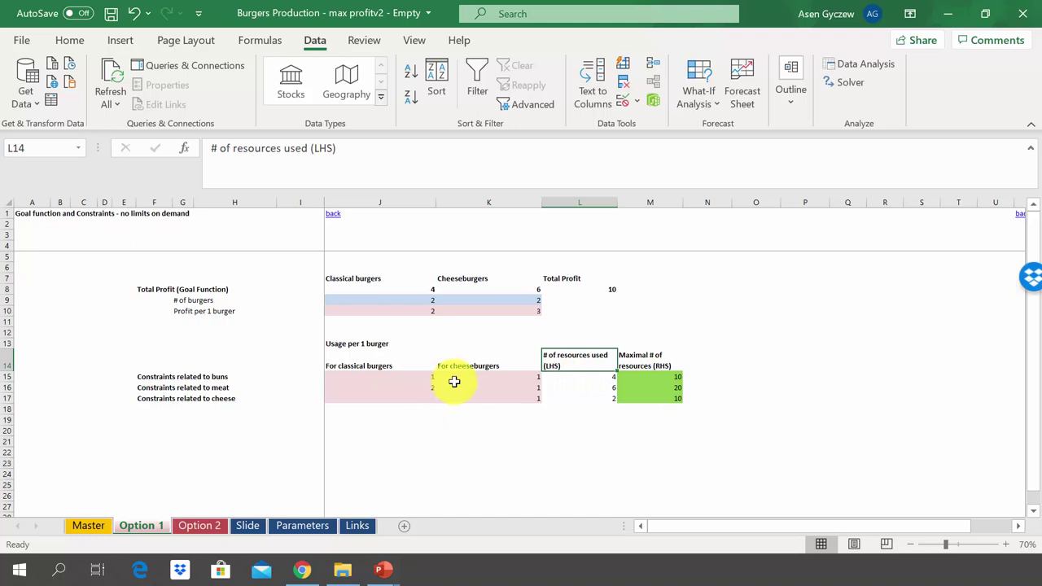
left_click(601, 202)
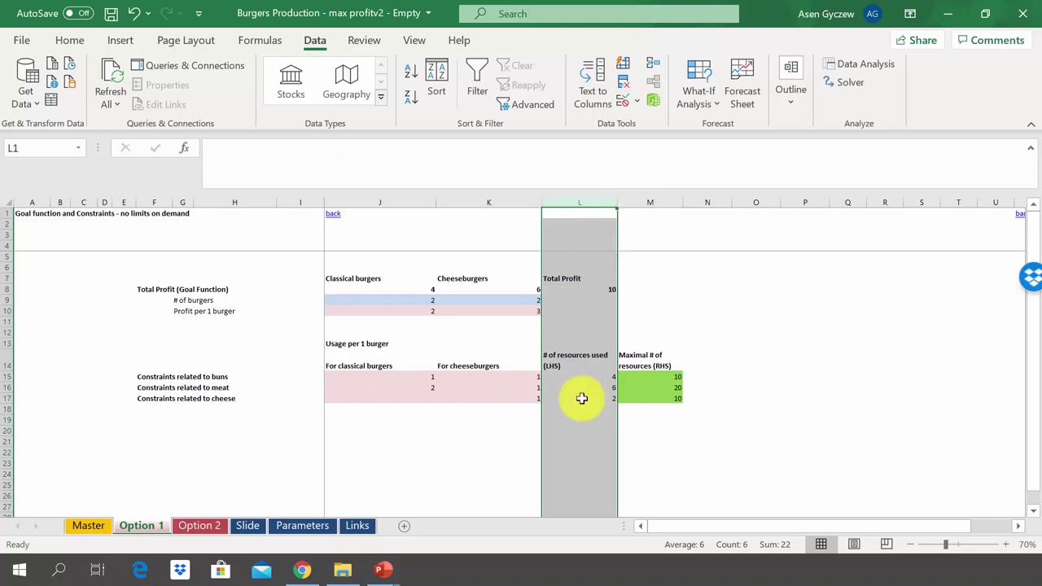
left_click(650, 201)
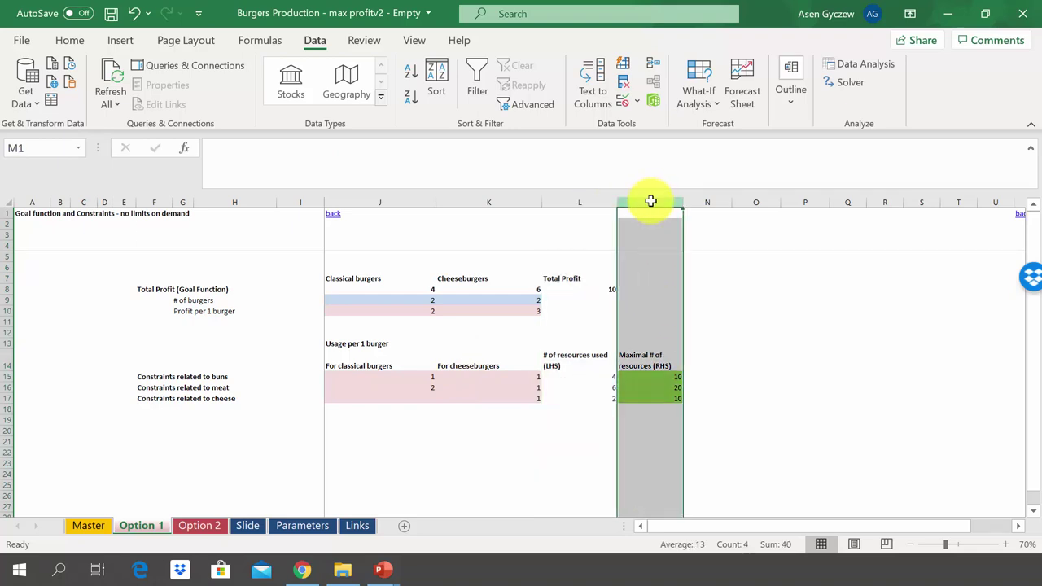
left_click(598, 374)
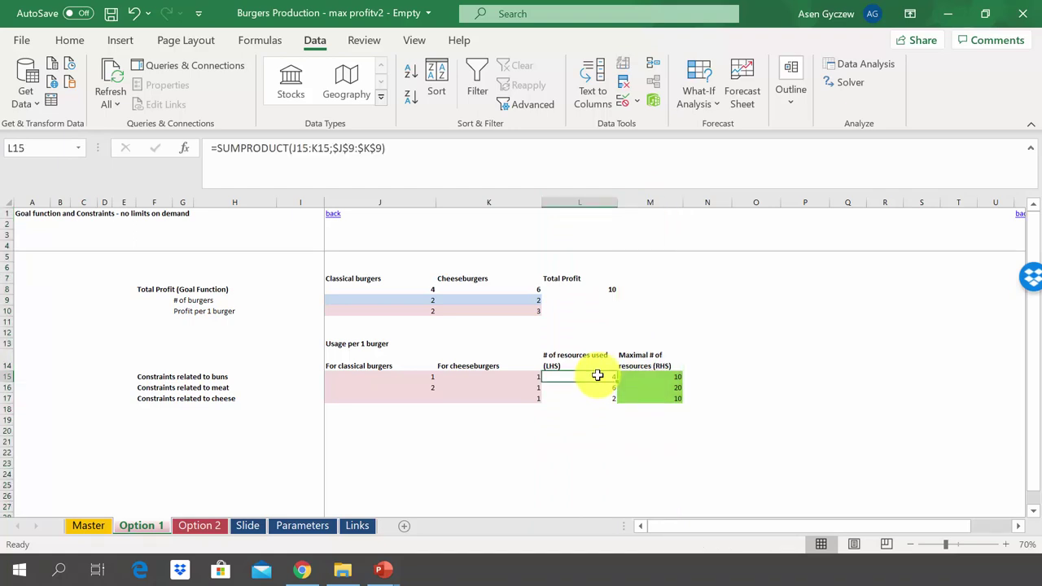
left_click_drag(598, 376, 607, 398)
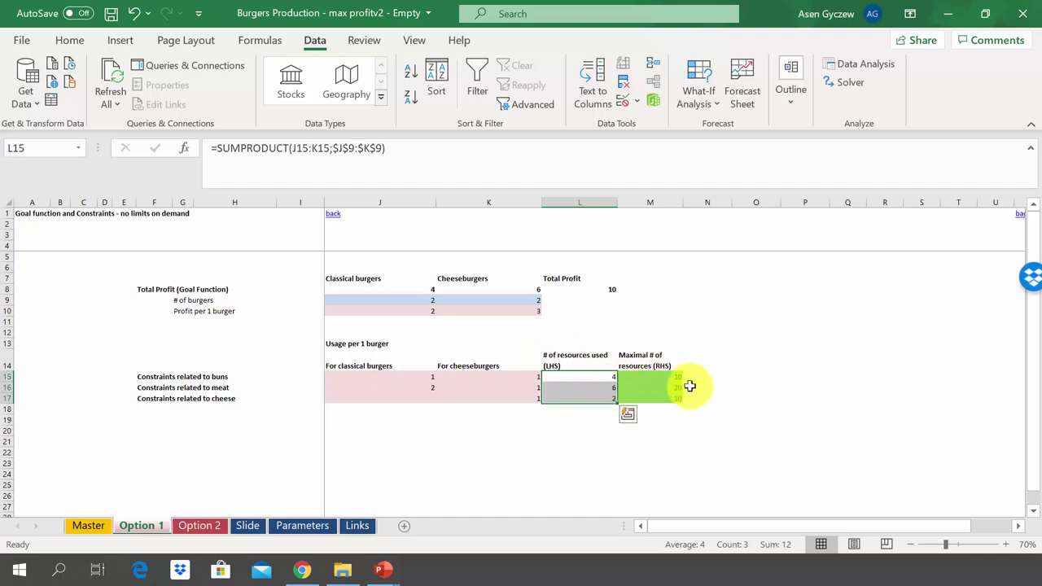
left_click(668, 373)
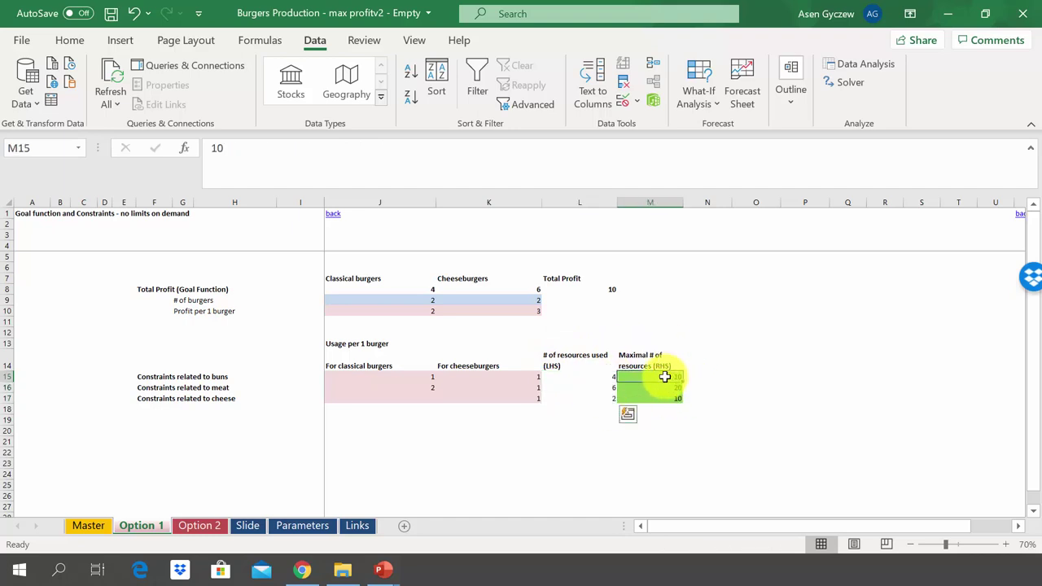
left_click(577, 387)
left_click(573, 409)
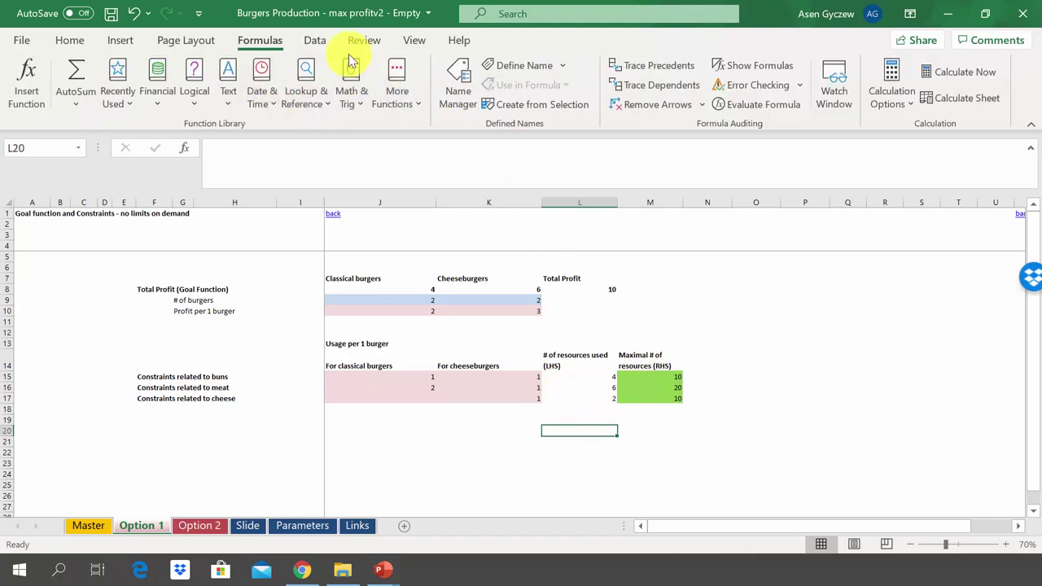
Step: Open Solver and set the Total Profit cell L8 as the objective to maximize
left_click(314, 41)
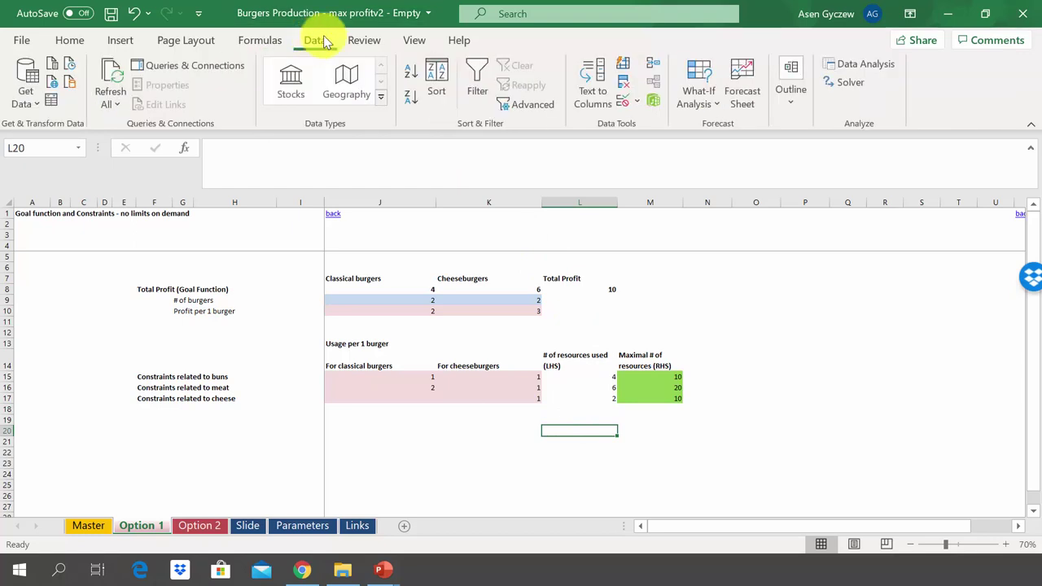
left_click(861, 88)
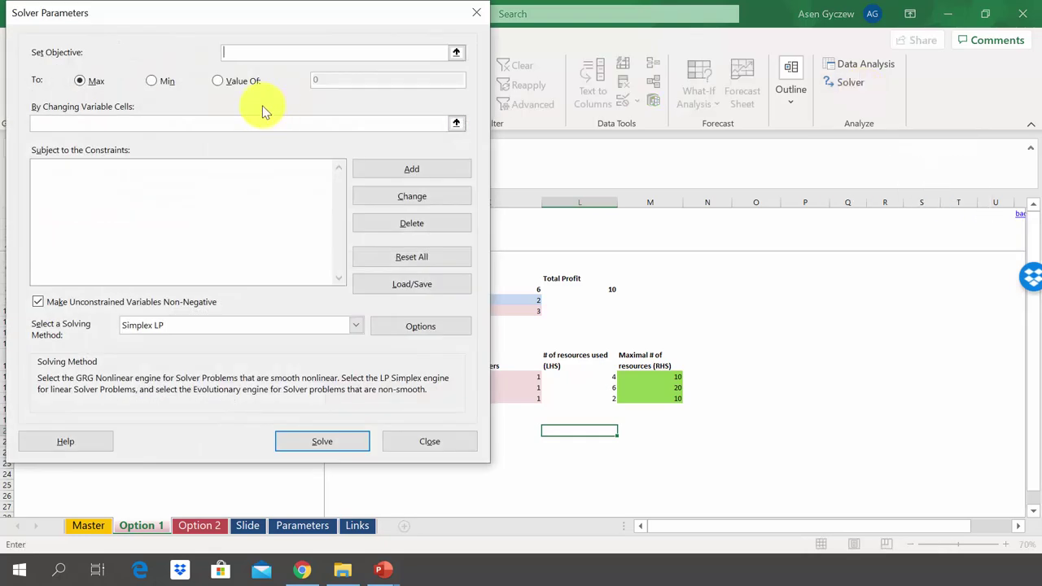
left_click(456, 55)
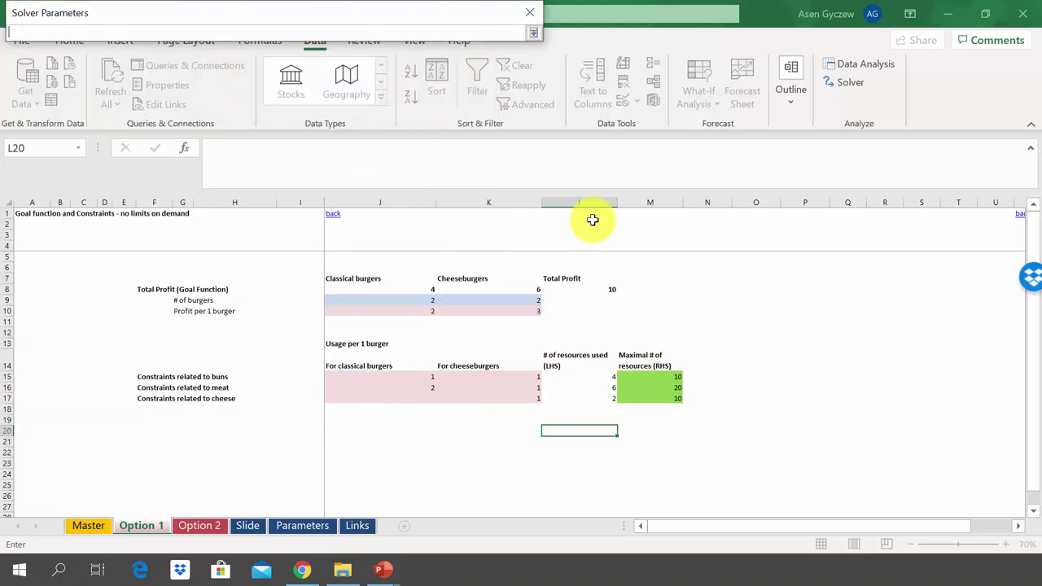
left_click(604, 286)
left_click(533, 33)
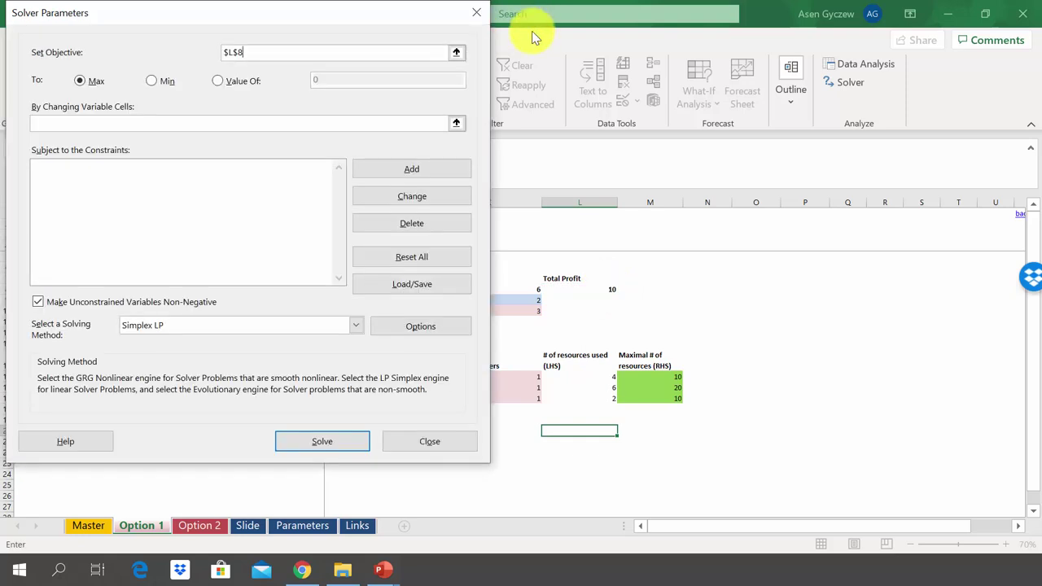
Step: Set the # of burgers cells J9:K9 as the Solver's changing variable cells
left_click(455, 124)
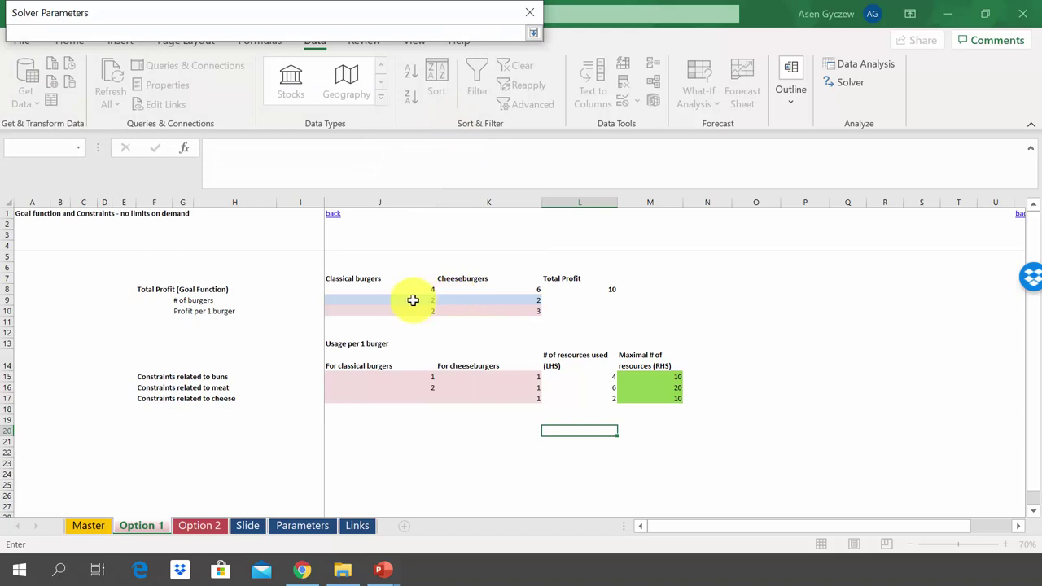
left_click_drag(412, 300, 453, 300)
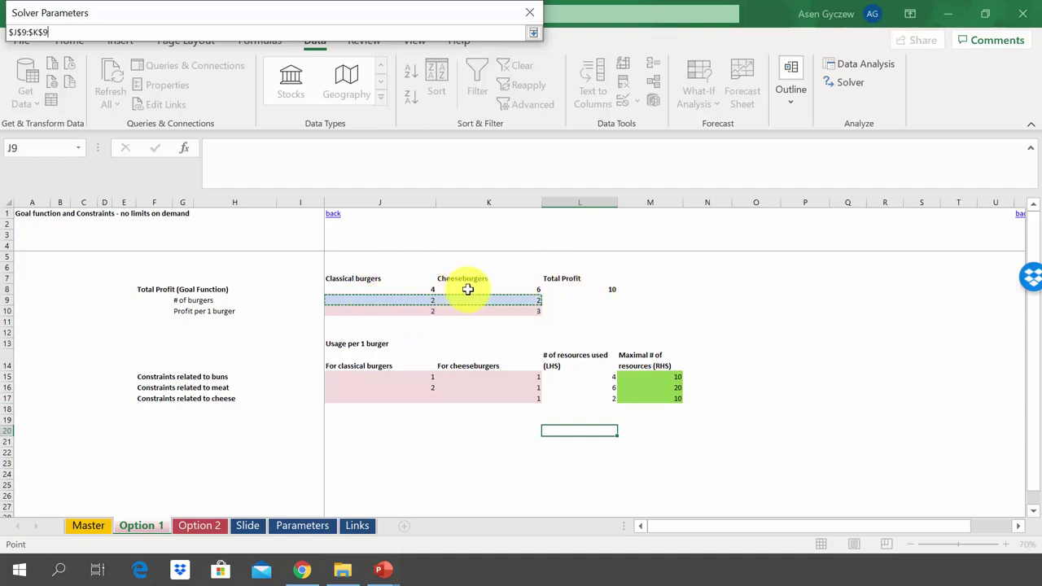
left_click(531, 29)
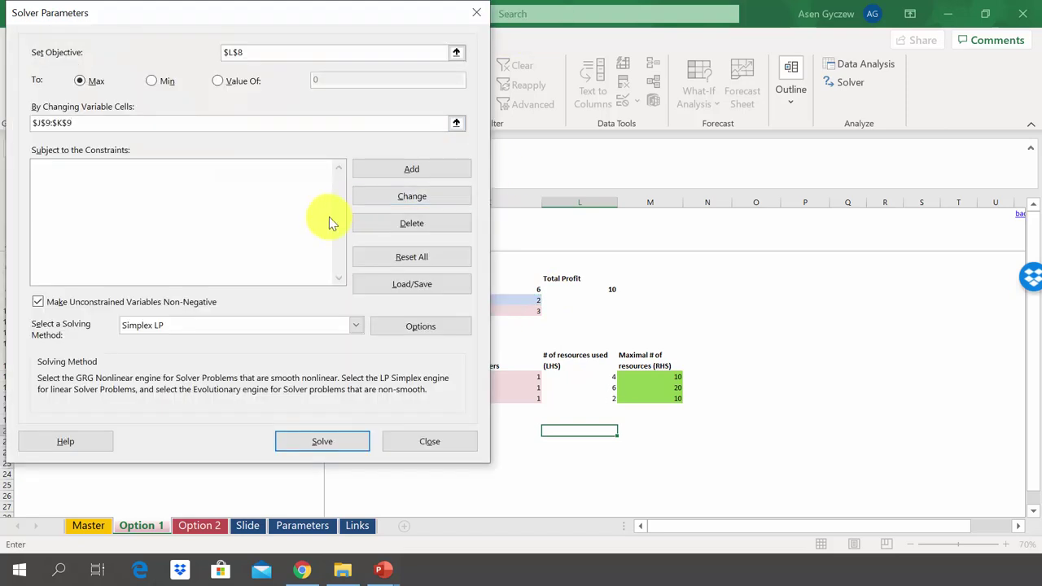
Step: Add a Solver constraint requiring the resources used in L15:L17 to be <= the maximal resources in M15:M17
left_click(393, 173)
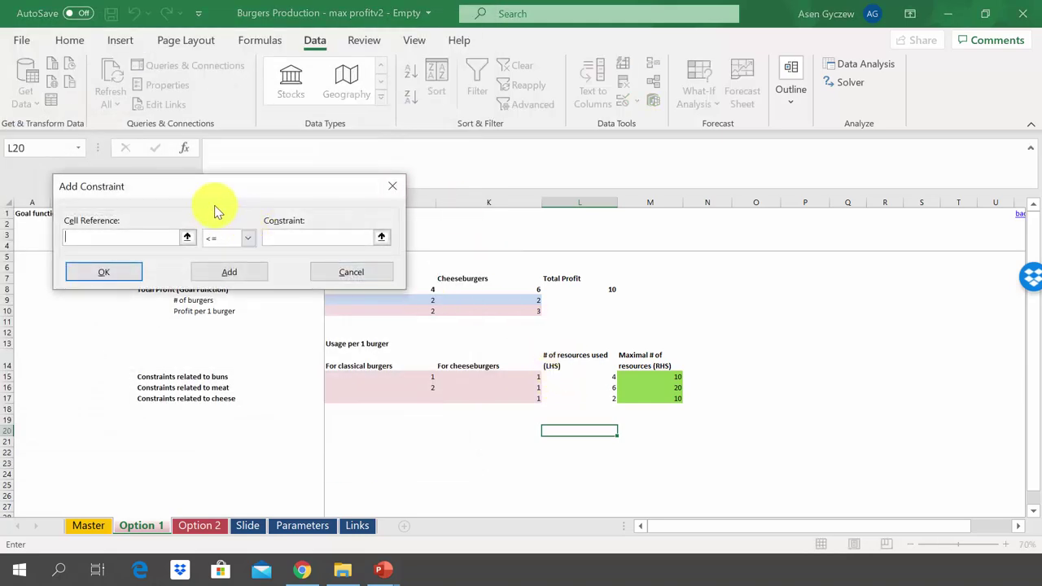
left_click(188, 236)
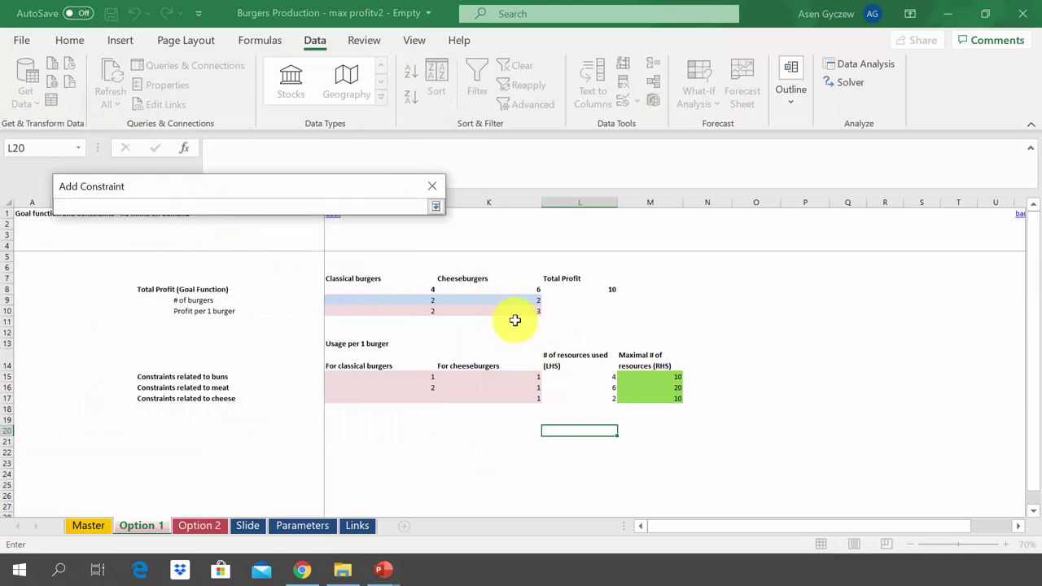
left_click(553, 371)
left_click_drag(554, 371, 565, 400)
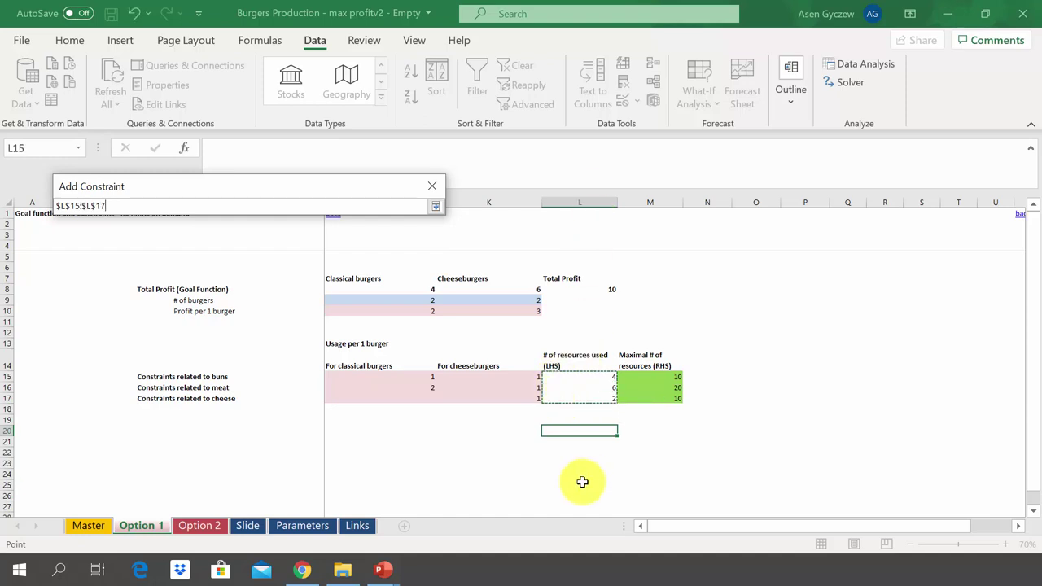
left_click(437, 206)
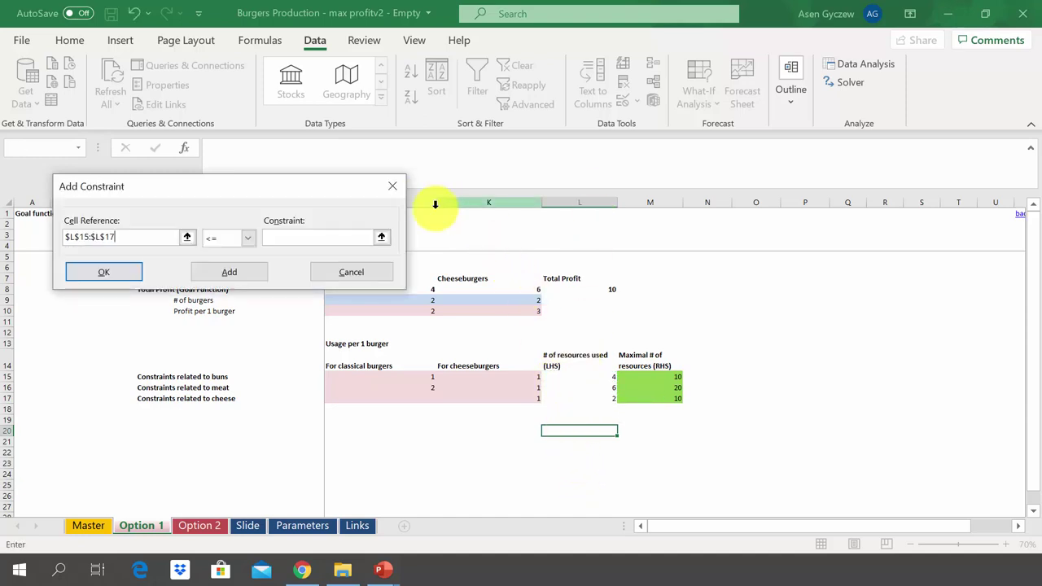
left_click(381, 237)
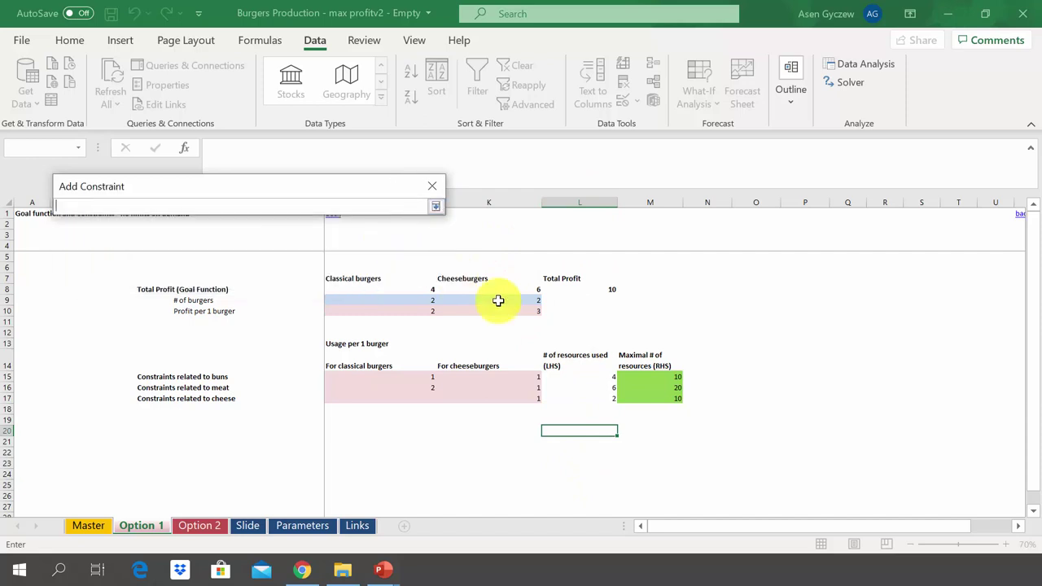
left_click_drag(633, 376, 643, 398)
key("Return")
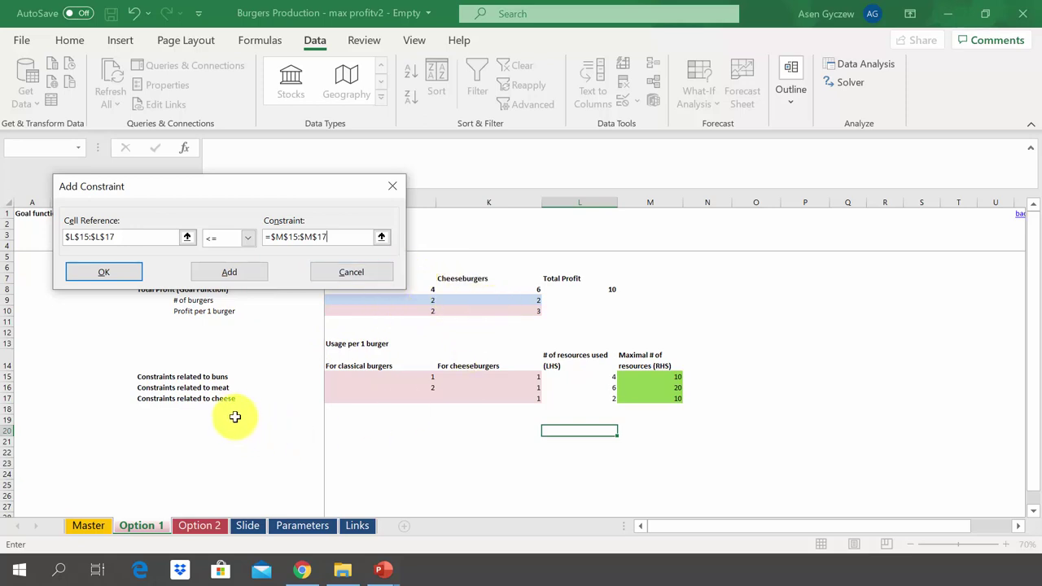
left_click(90, 274)
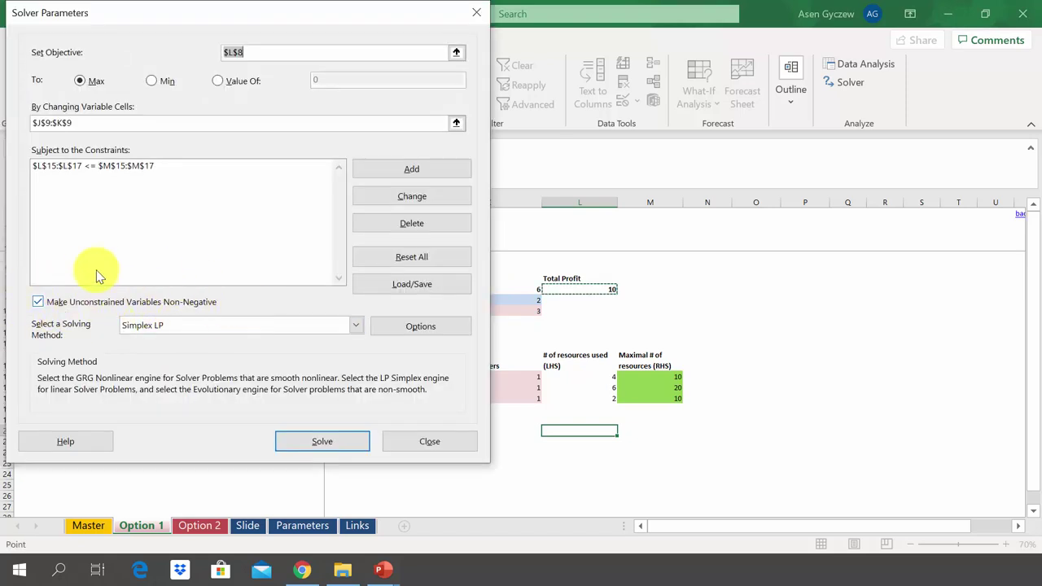
Step: Solve the model with the Simplex LP method and keep the Solver solution
left_click(233, 326)
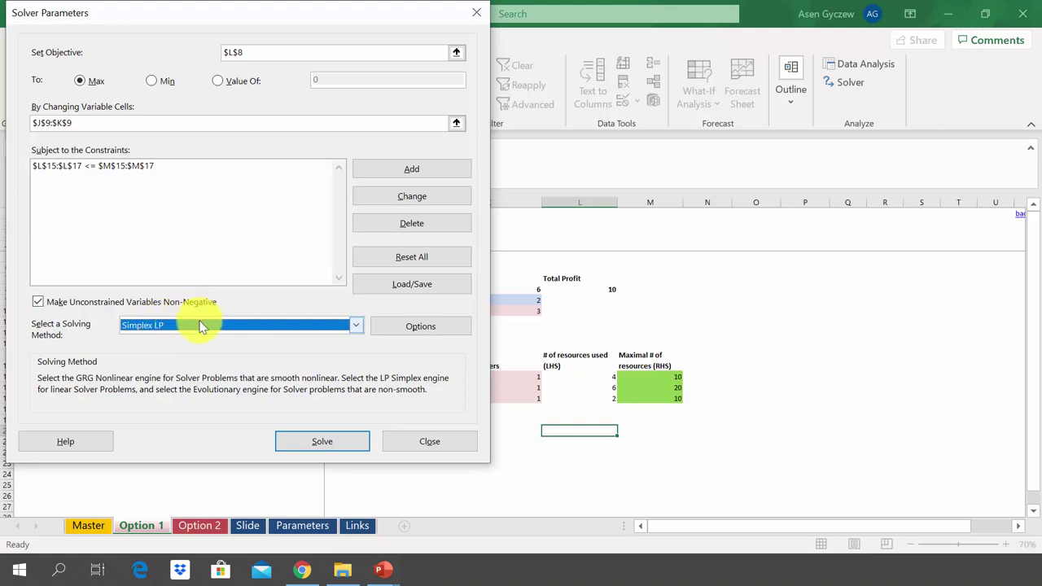
left_click(345, 445)
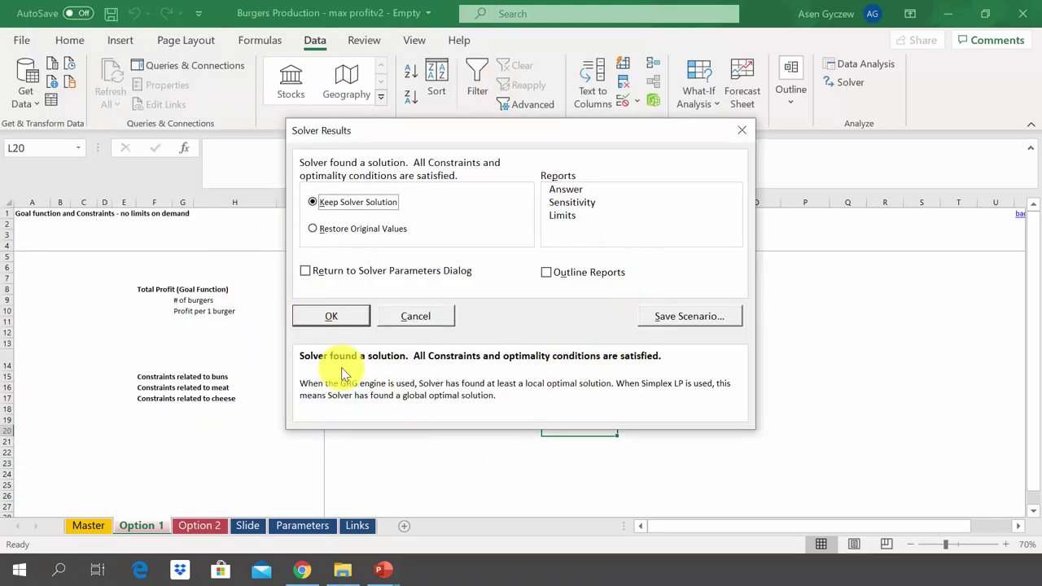
left_click(326, 318)
Step: Examine the solved burger quantities in J9:K9 along with the classical burger profit in J8 and profit per burger in J10
left_click(424, 300)
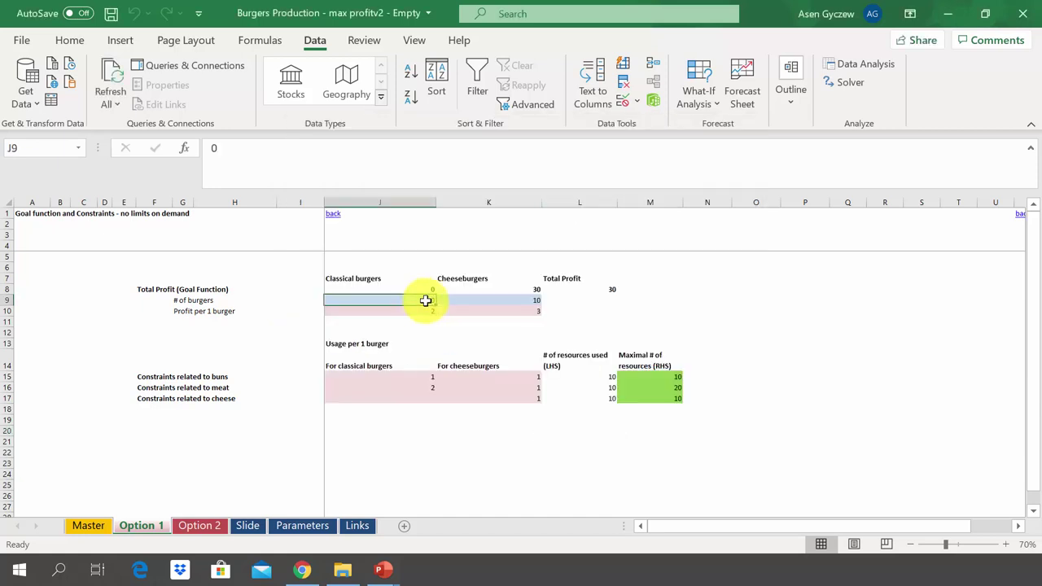
left_click_drag(421, 300, 443, 299)
left_click(379, 298)
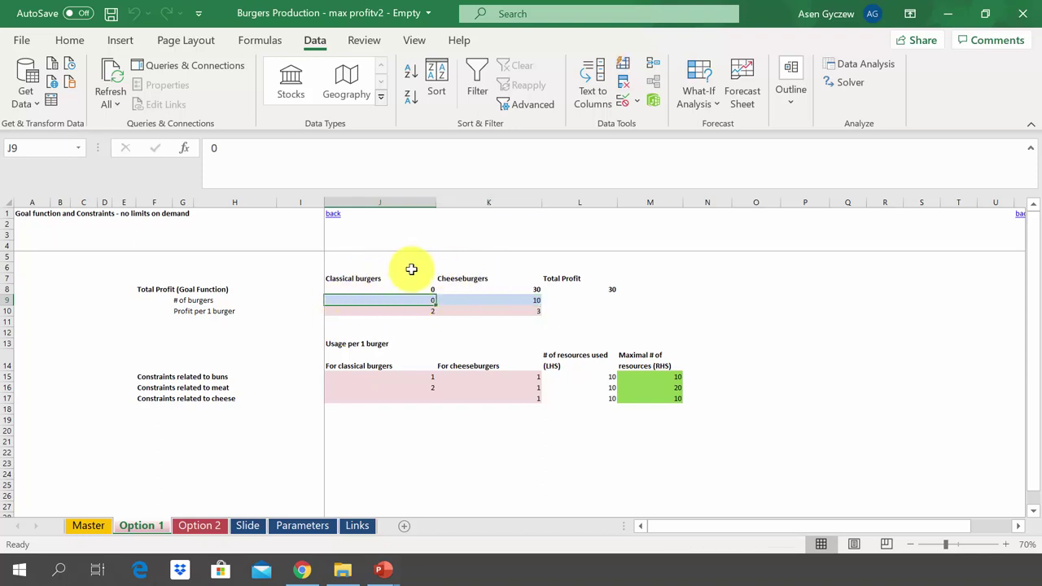
left_click(485, 298)
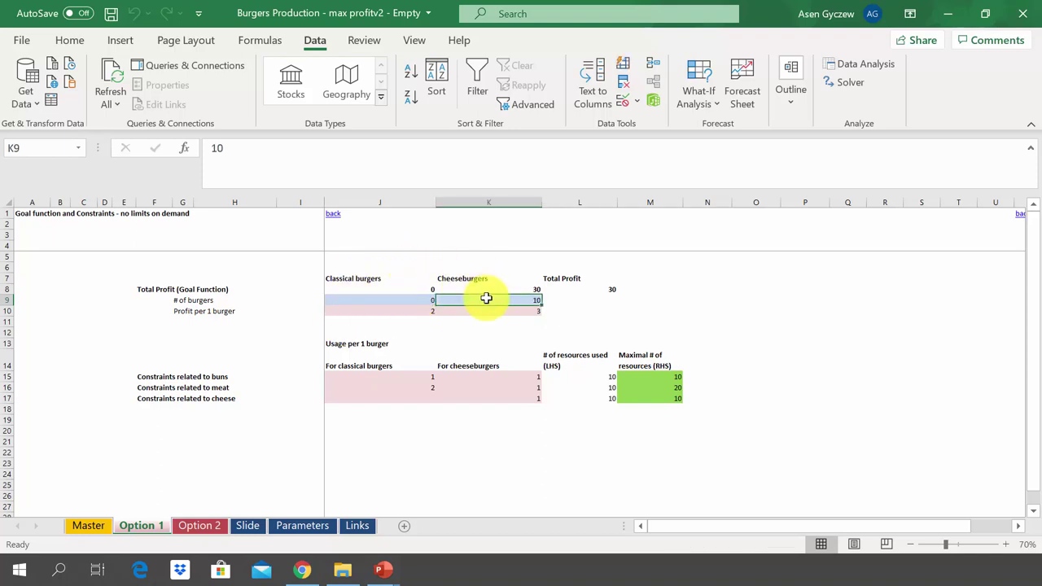
left_click(374, 298)
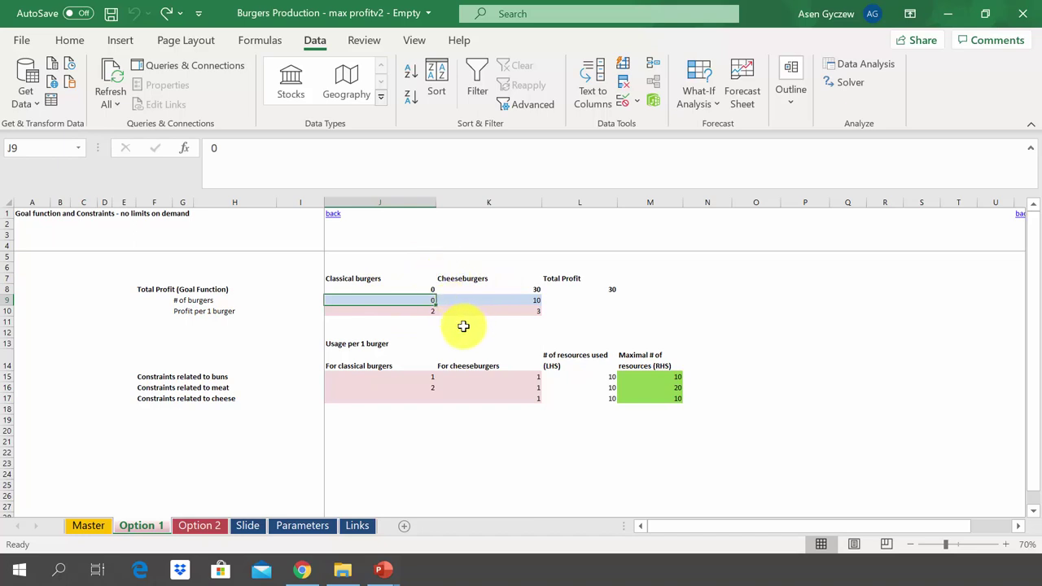
left_click(502, 299)
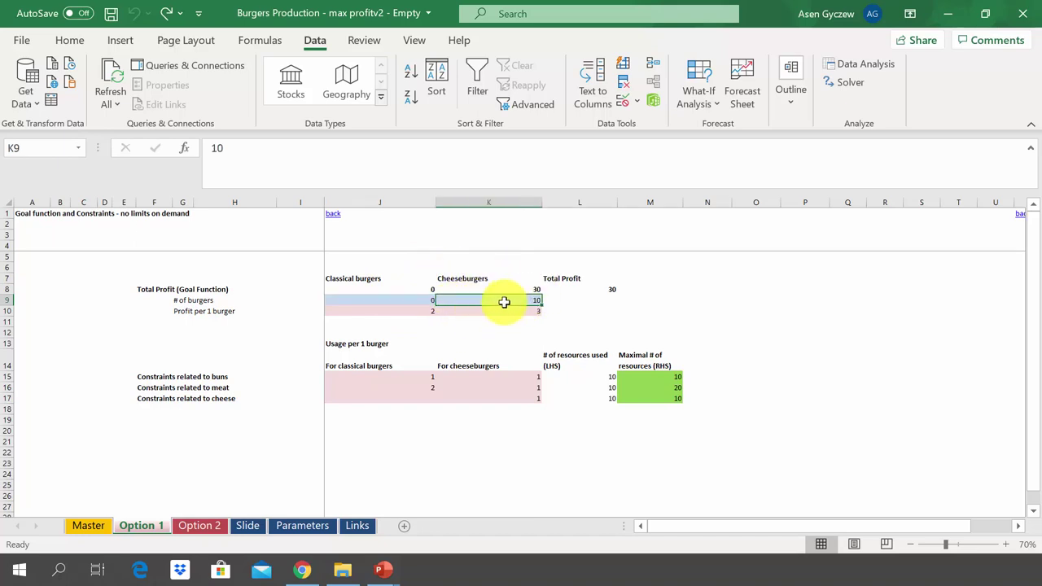
left_click(402, 290)
left_click(401, 307)
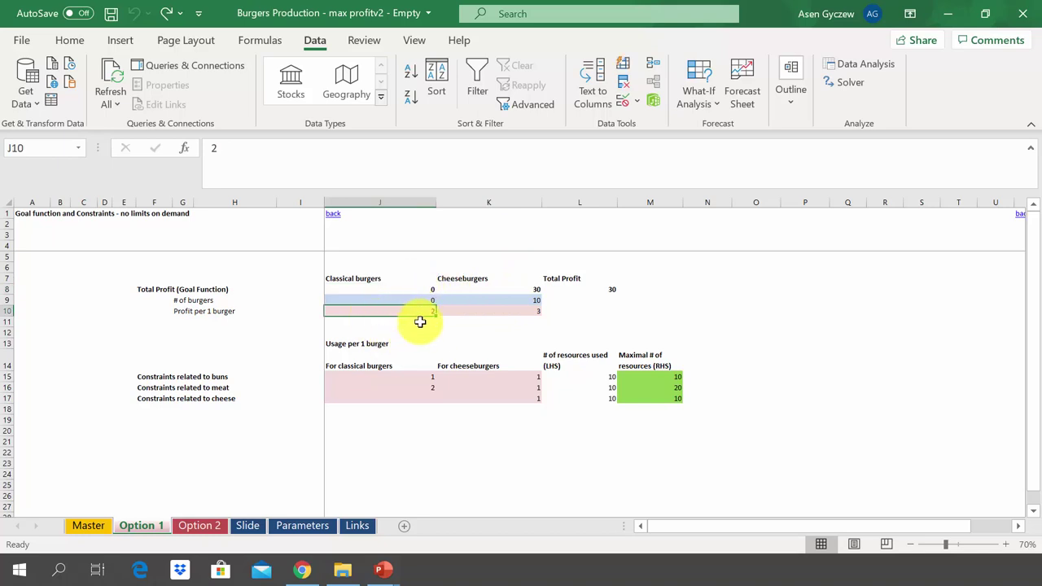
Step: Examine the cheeseburger profit in K8 and K10 and compare bun, meat and cheese usage in rows 15 to 17 with the maximal resources
left_click(489, 309)
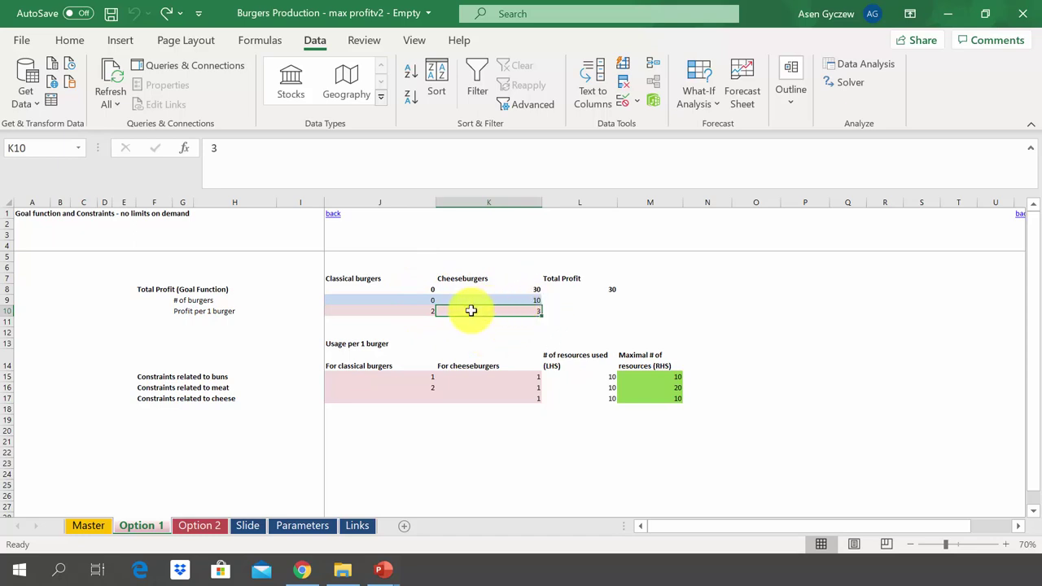
left_click(479, 288)
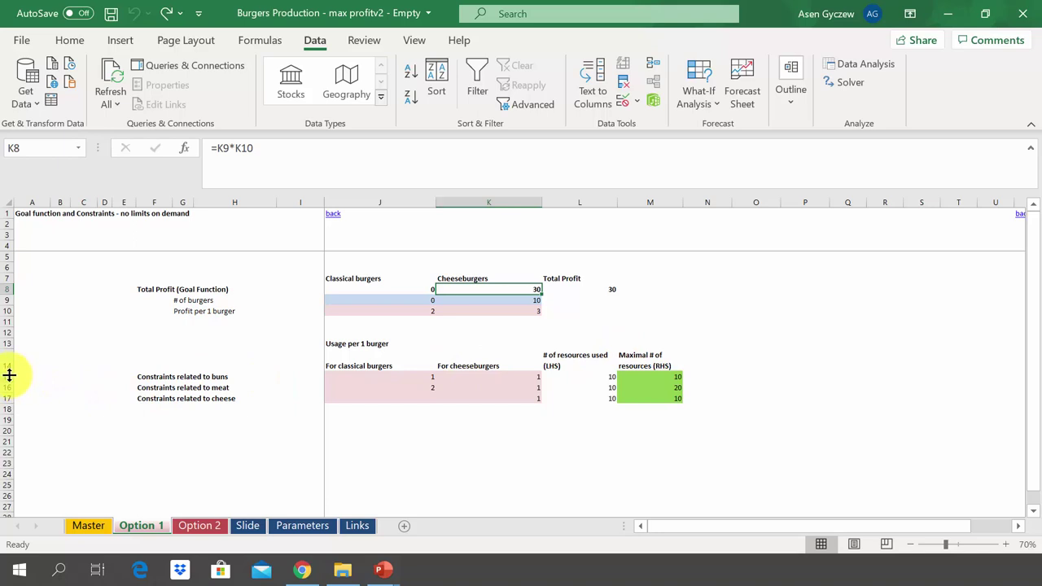
left_click(5, 376)
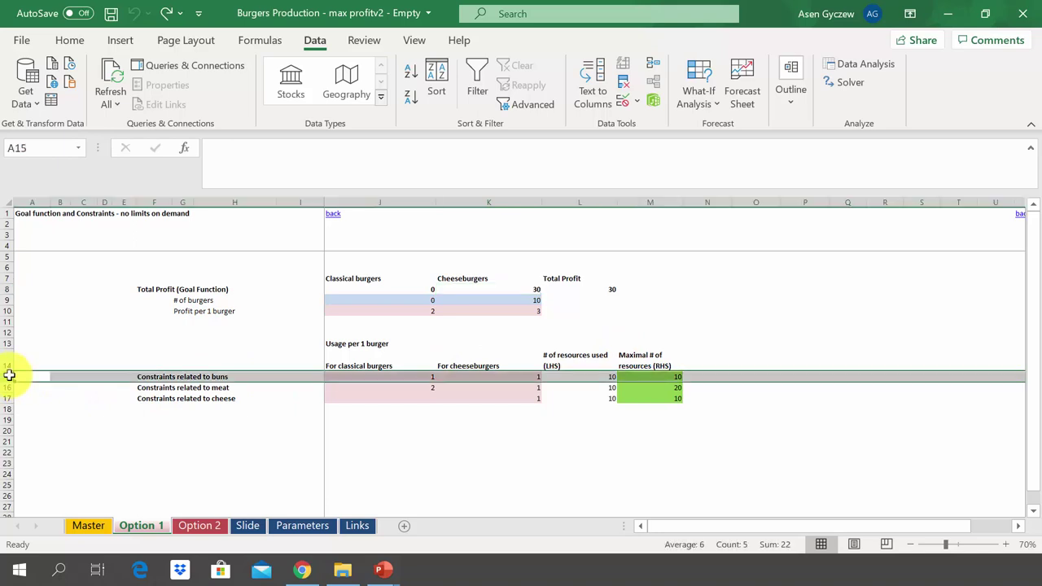
left_click(572, 390)
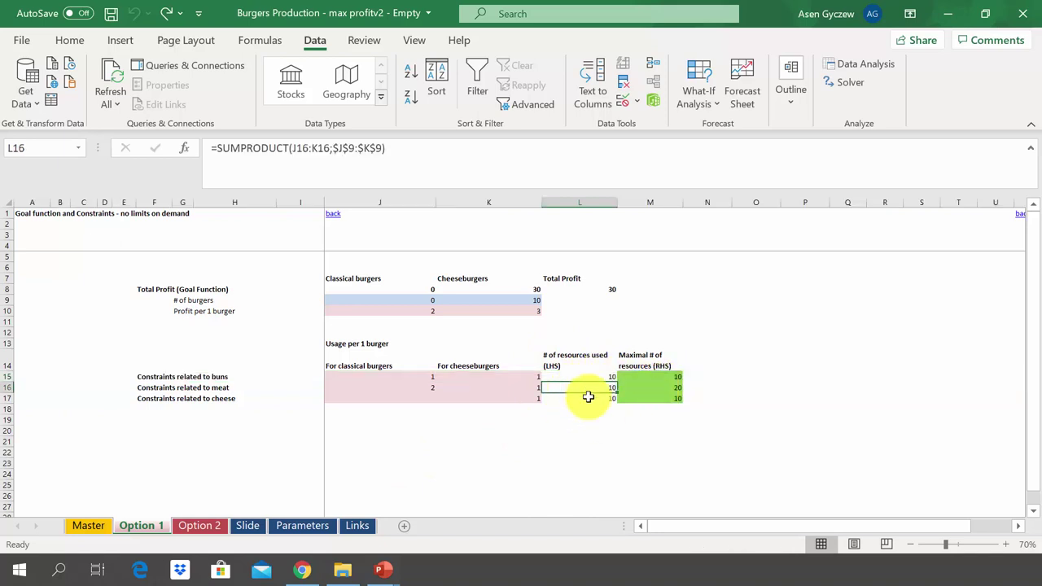
left_click(631, 391)
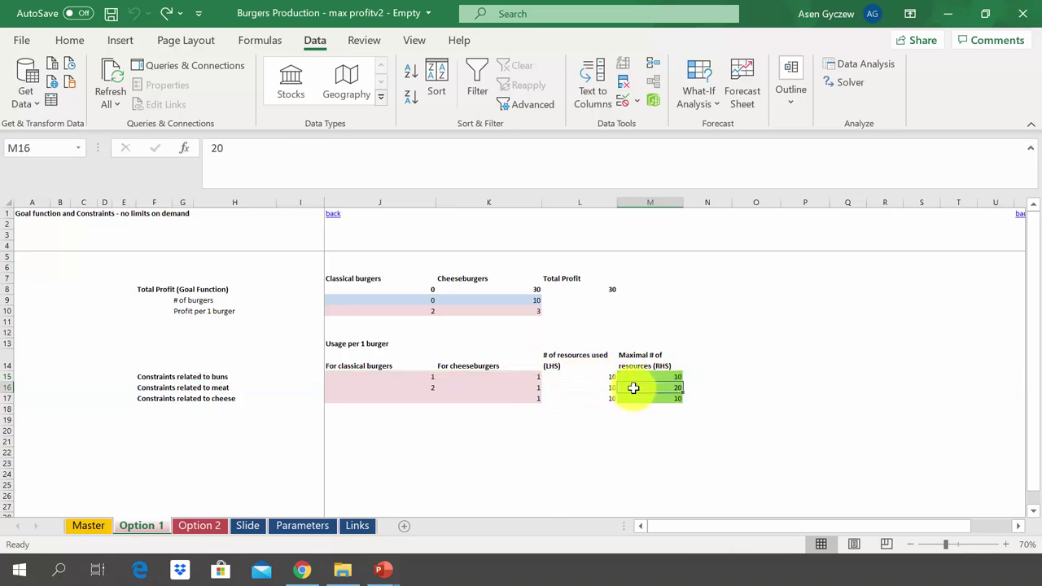
left_click(3, 398)
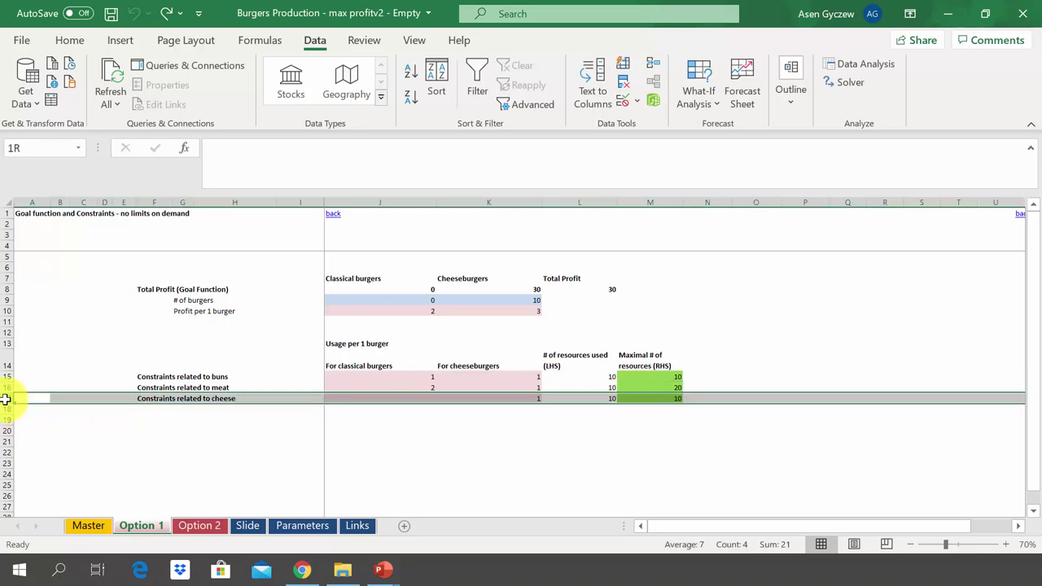
left_click(584, 377)
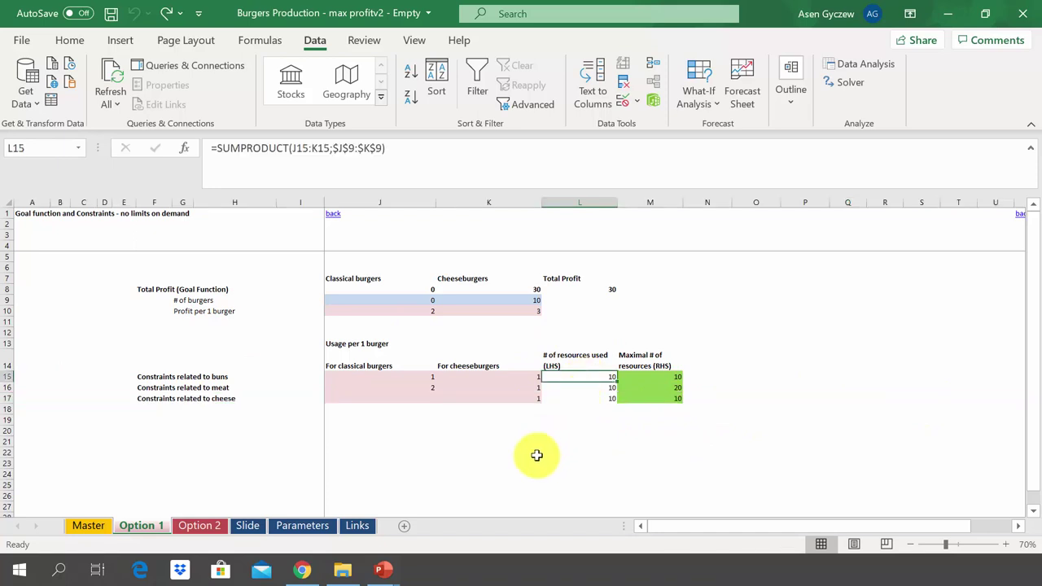
left_click(563, 326)
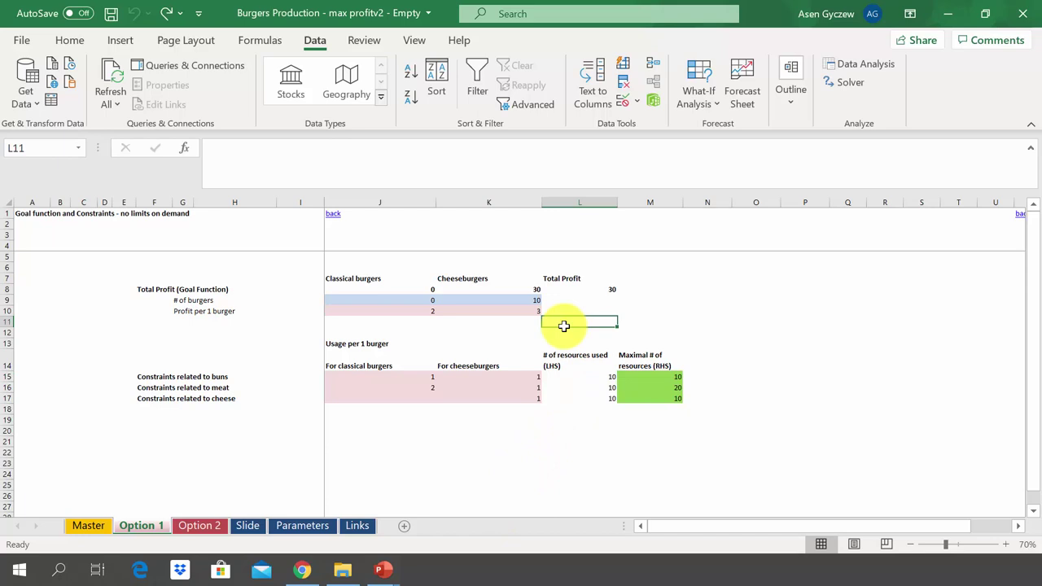
left_click(235, 342)
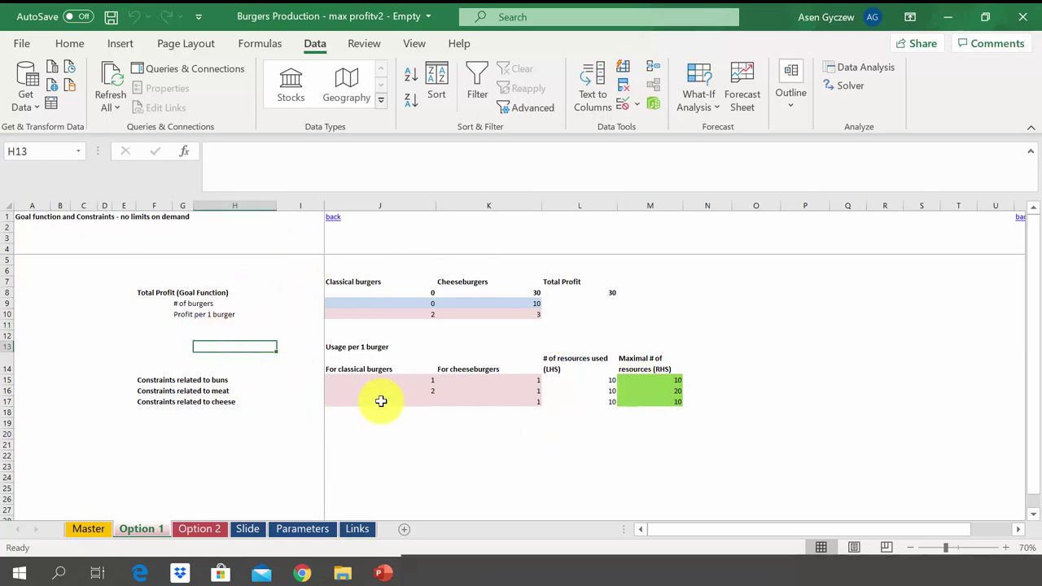
Step: On the Option 2 sheet, review the total profit row, the resource constraints in rows 16 to 18 and the minimal burger amounts in rows 21 and 22
left_click(213, 531)
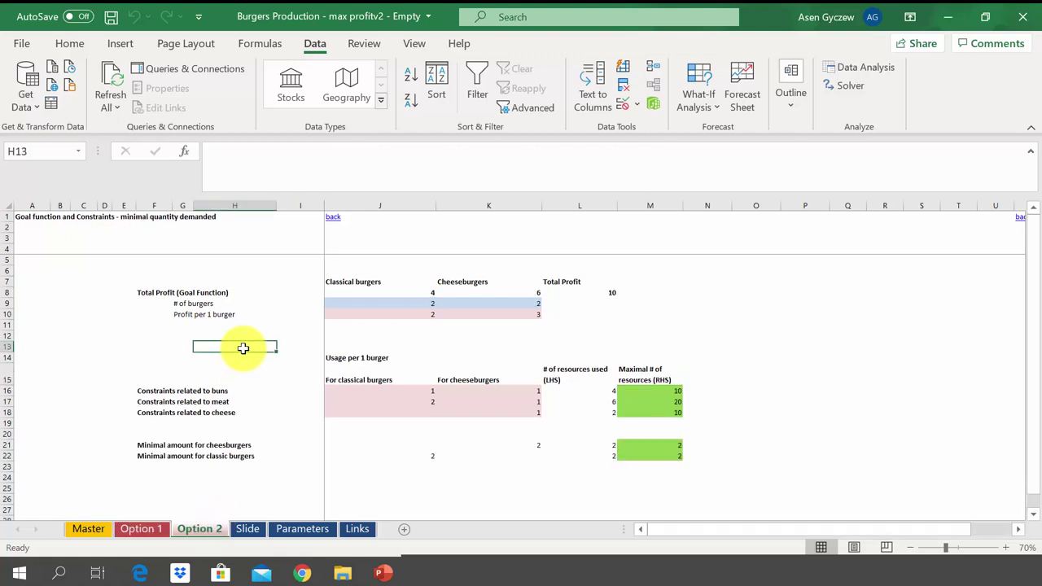
left_click(5, 292)
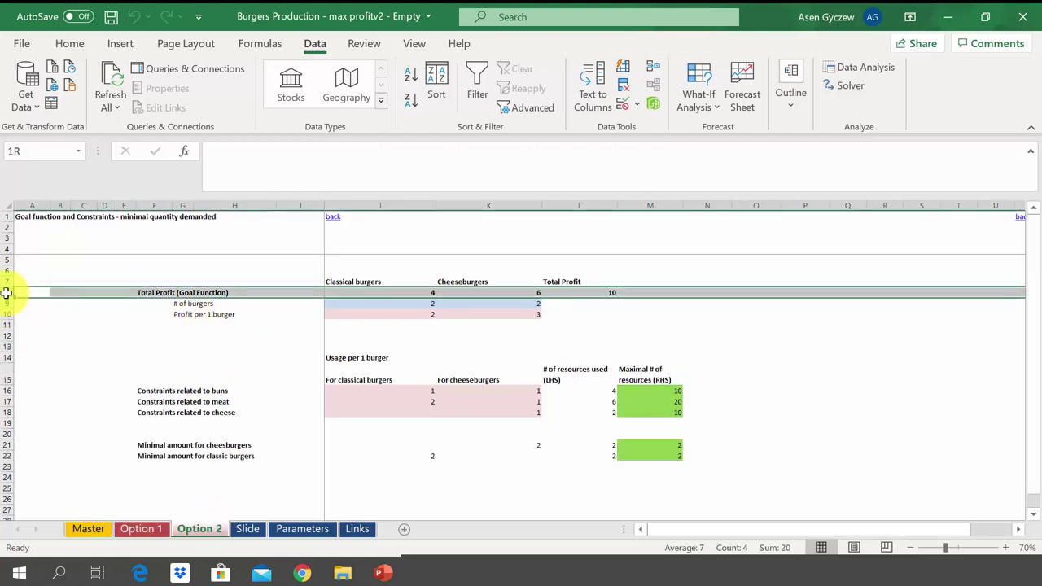
left_click(6, 390)
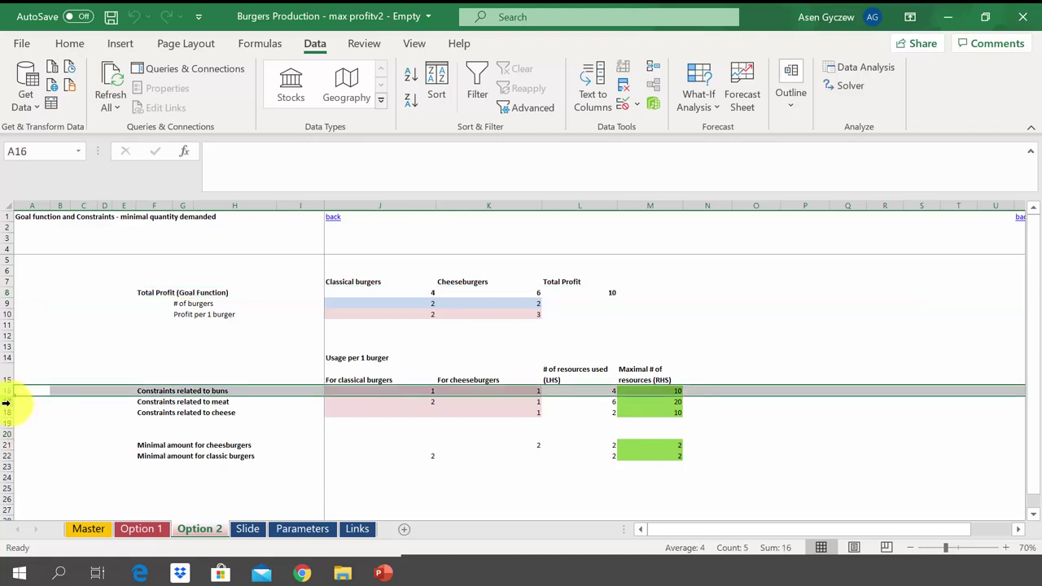
left_click(7, 401)
left_click(6, 412)
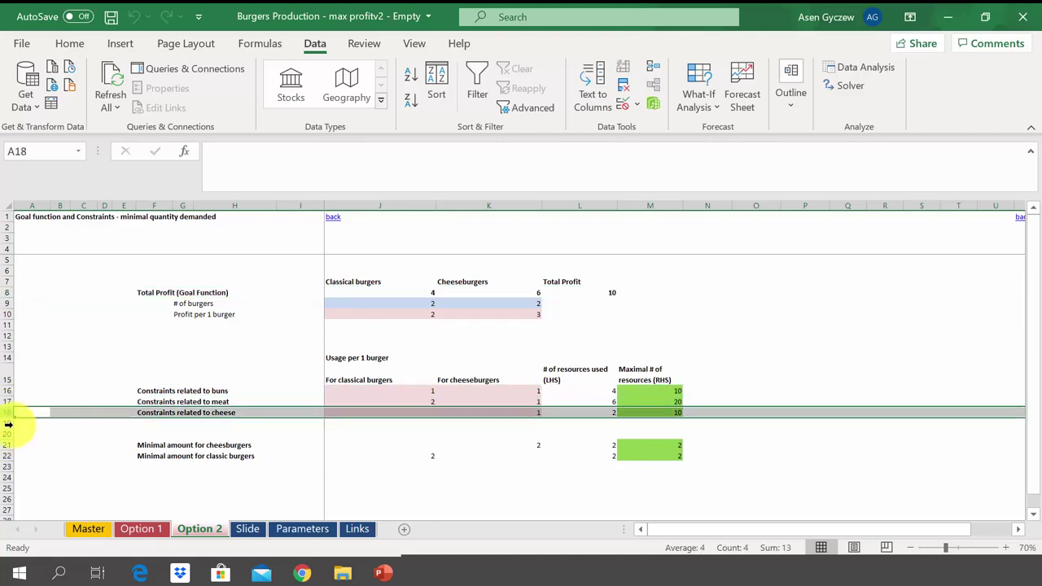
left_click(5, 444)
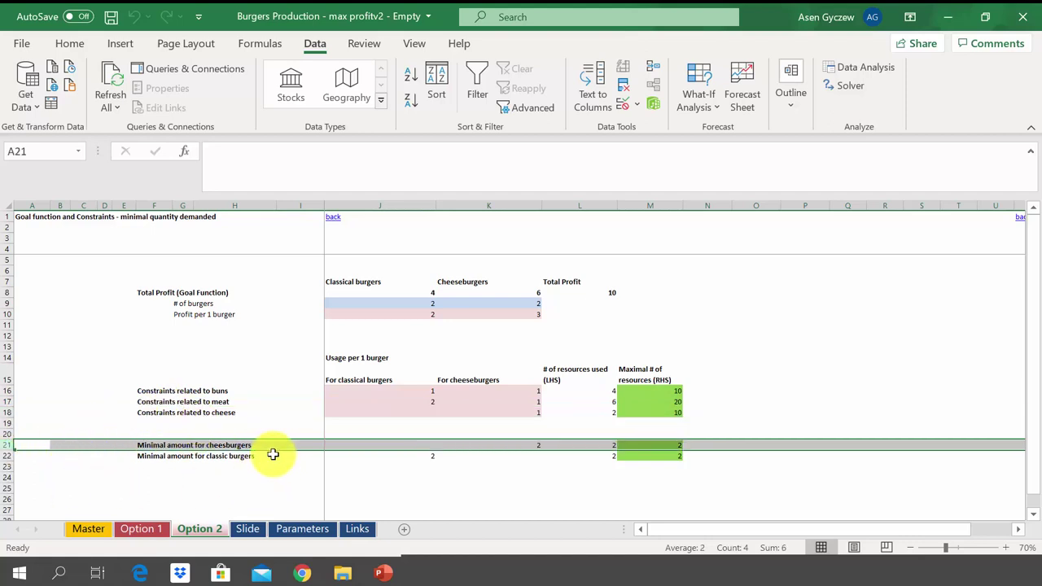
left_click(6, 456)
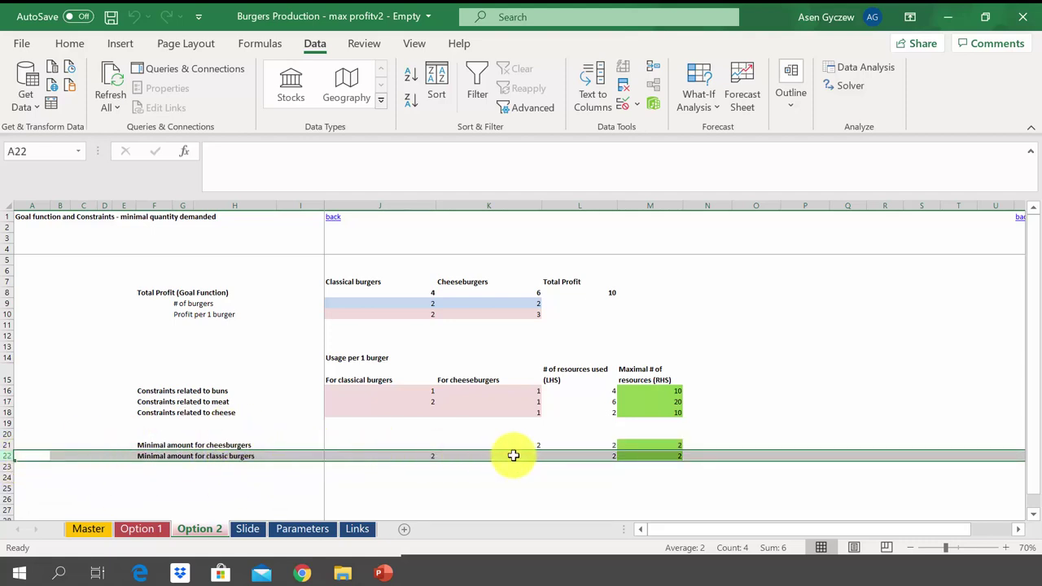
Step: Inspect the SUM formulas for the minimal burger amounts in L21:L22 and compare columns L and M of the constraints
left_click(570, 445)
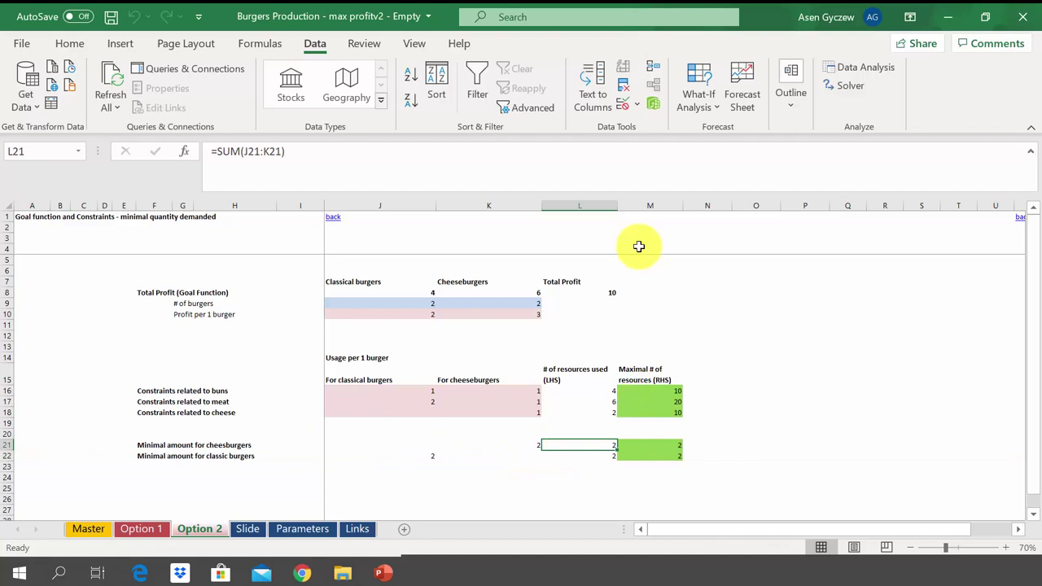
left_click(648, 205)
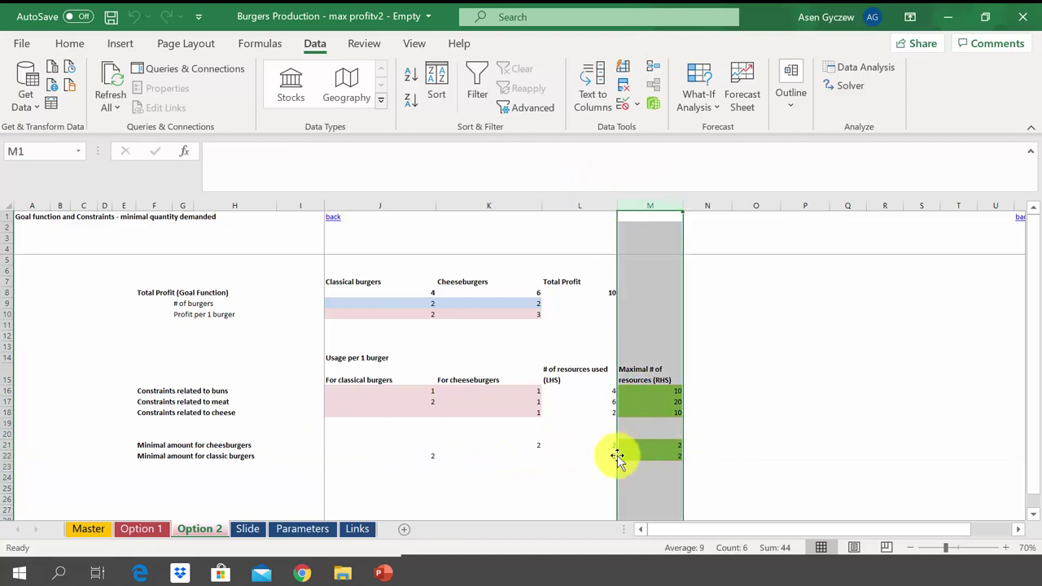
left_click(578, 205)
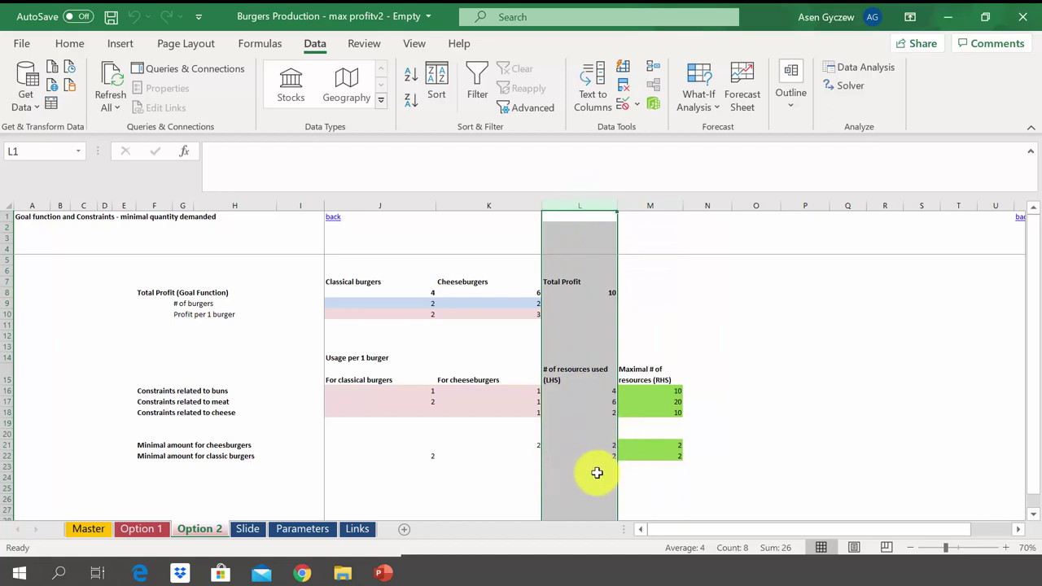
left_click(591, 444)
double_click(591, 444)
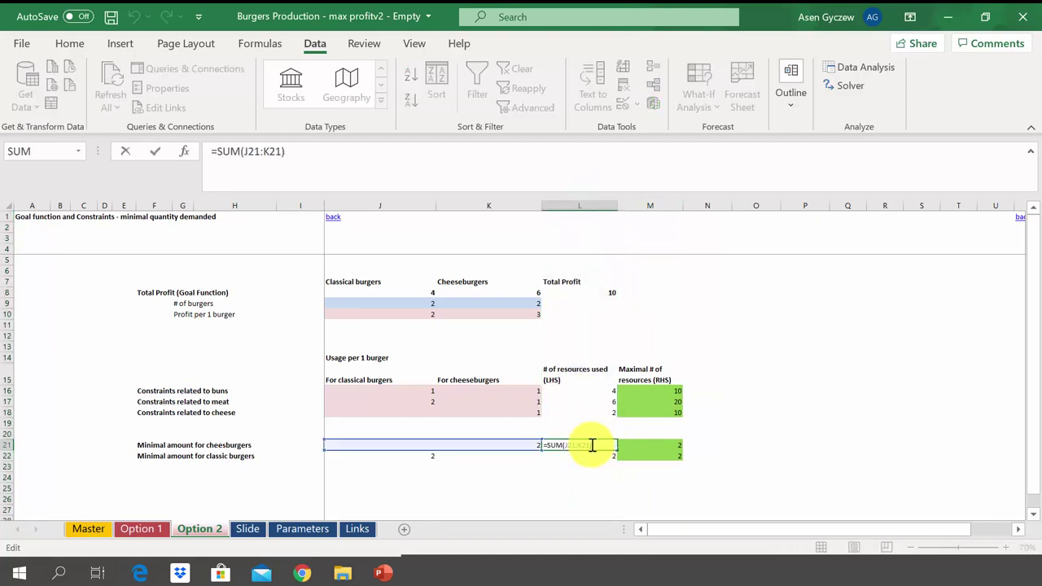
key("Return")
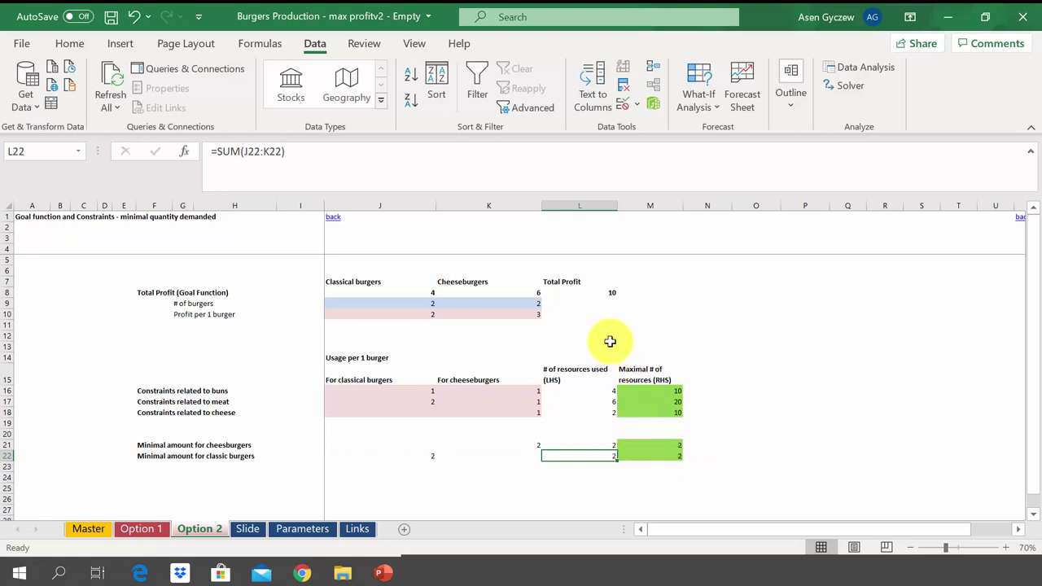
left_click(560, 247)
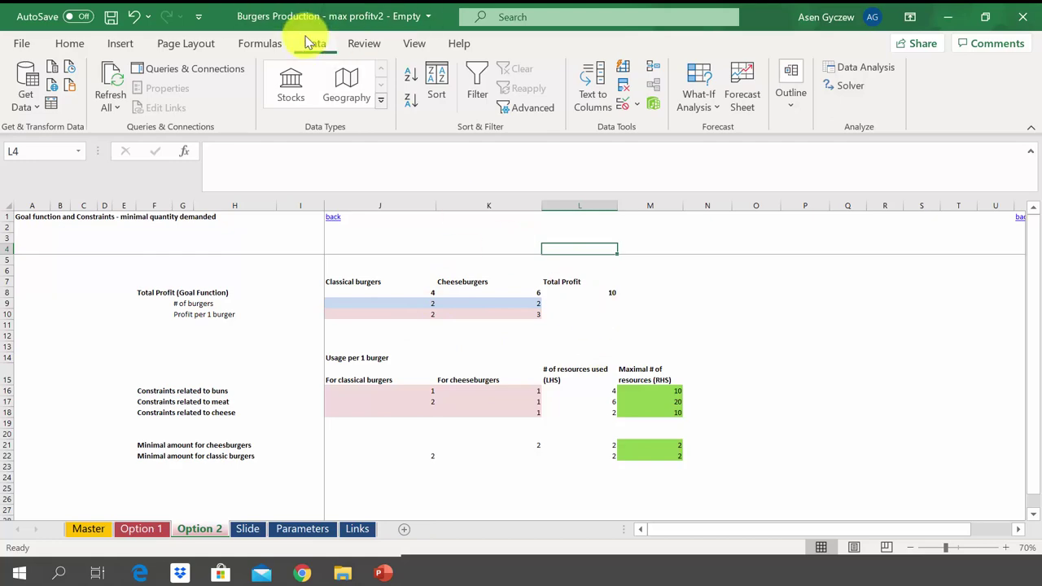
Step: Start Solver for the Option 2 model and set total profit cell L8 as the objective
left_click(847, 85)
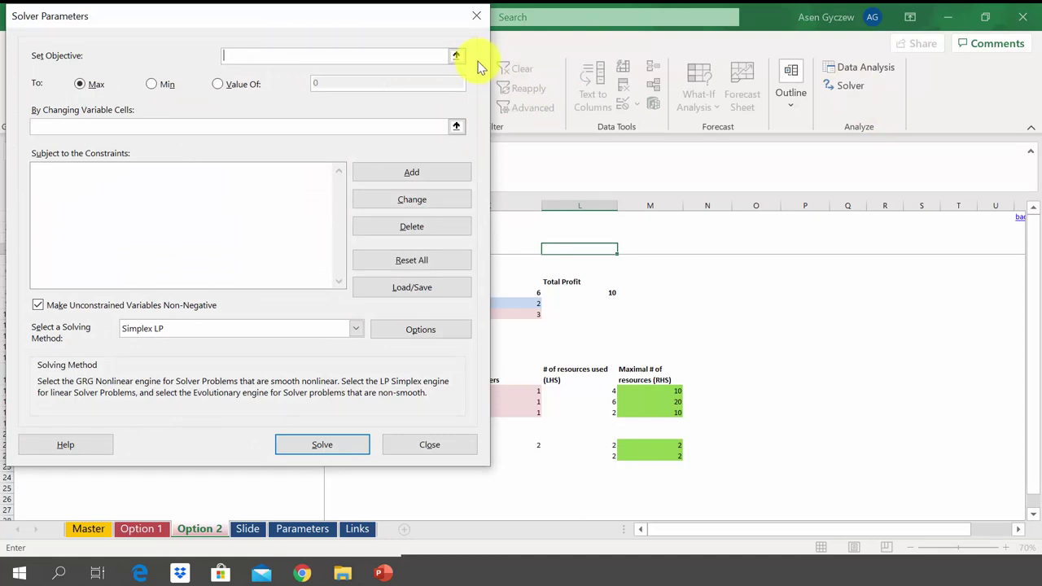
left_click(455, 56)
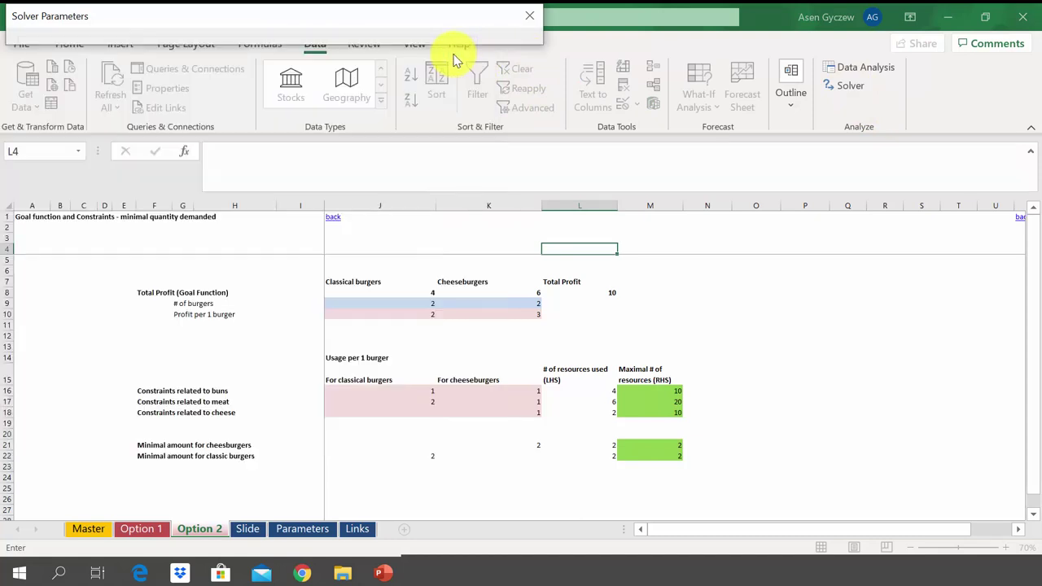
left_click(590, 291)
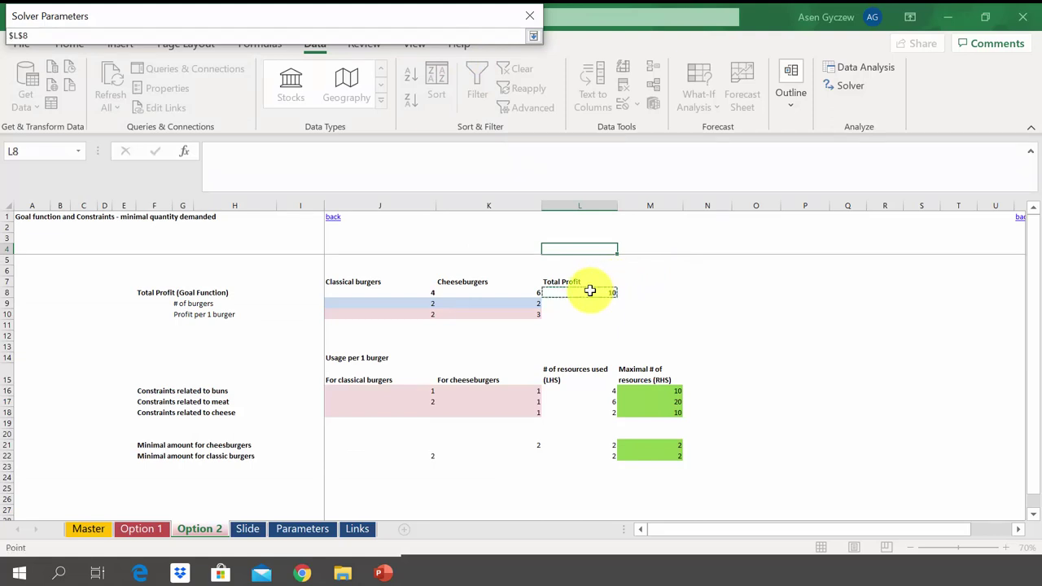
key("Return")
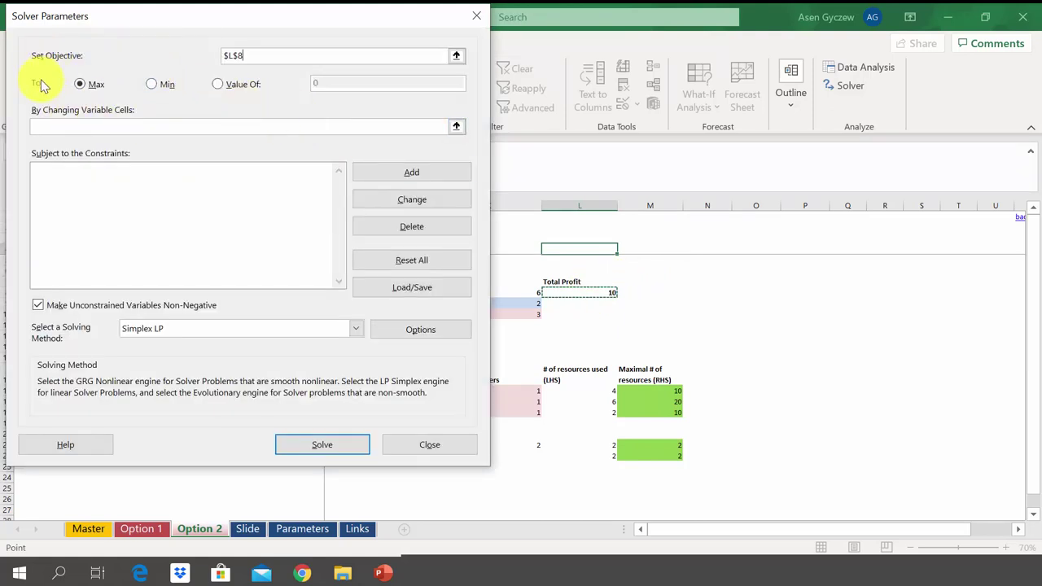
Step: Set the # of burgers cells J9:K9 as the changing variable cells for the Option 2 model
left_click(457, 127)
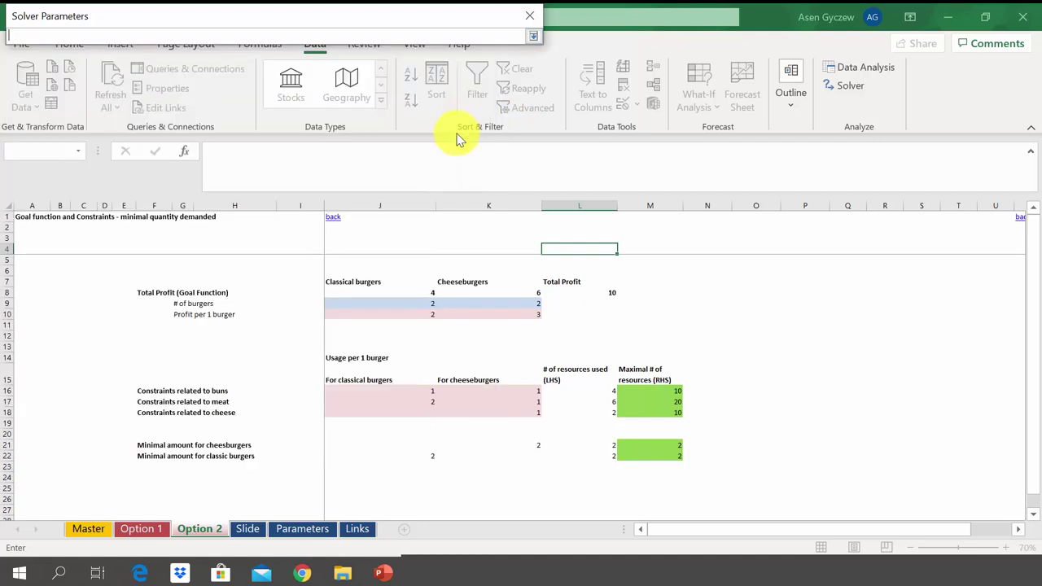
left_click(413, 301)
left_click_drag(476, 302, 468, 304)
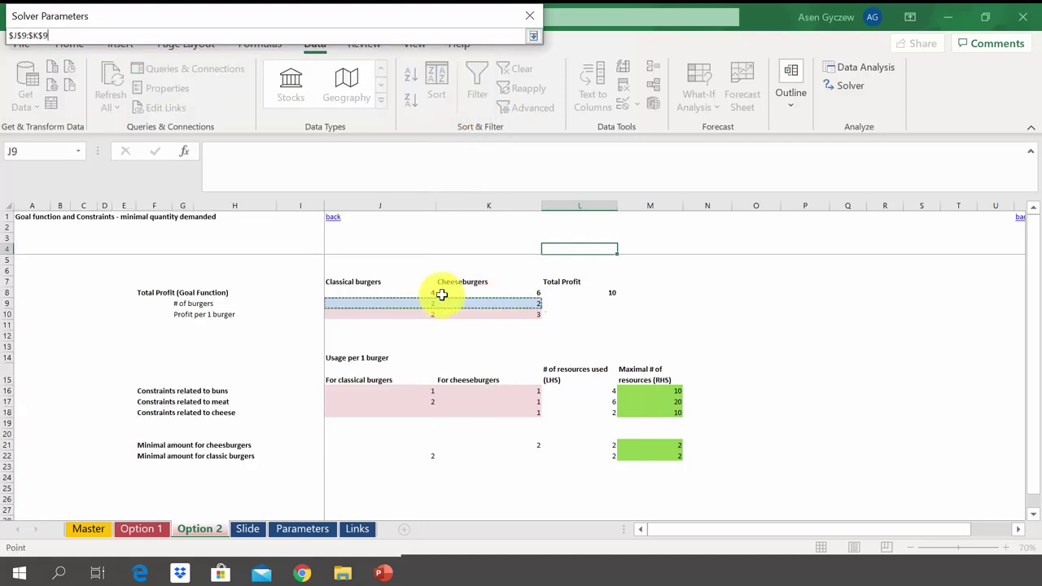
left_click(530, 8)
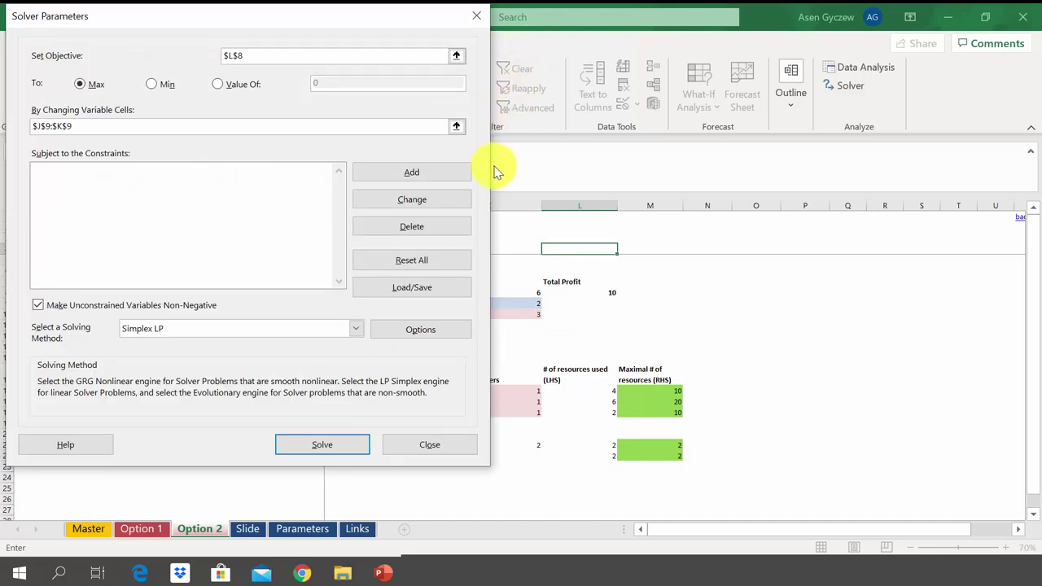
Step: Add a Solver constraint requiring the resources used in L16:L18 to be <= the maximal resources in M16:M18
left_click(452, 181)
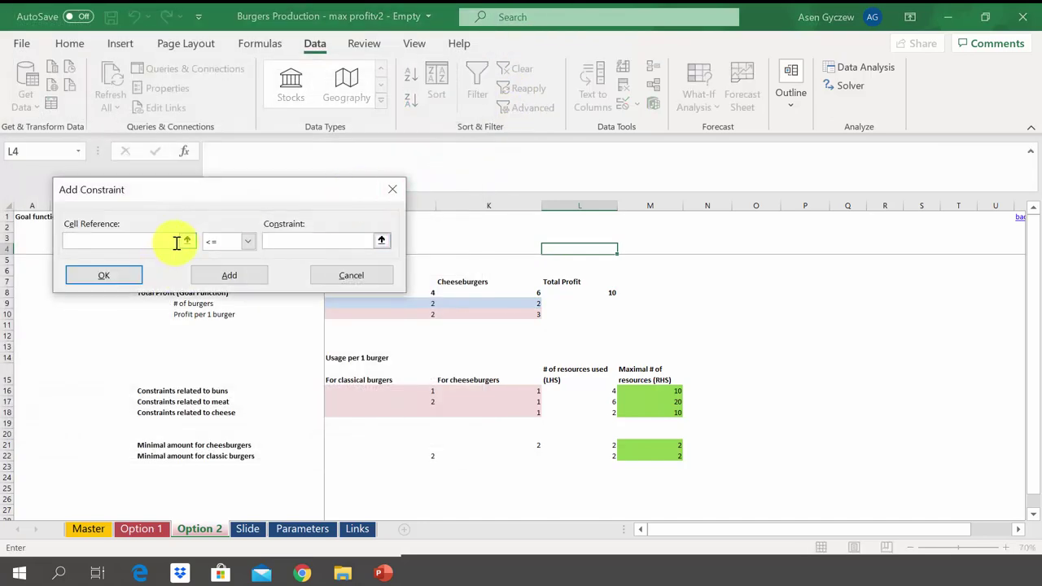
left_click(187, 240)
left_click_drag(578, 390, 579, 413)
left_click(432, 209)
left_click(381, 240)
left_click_drag(650, 390, 653, 411)
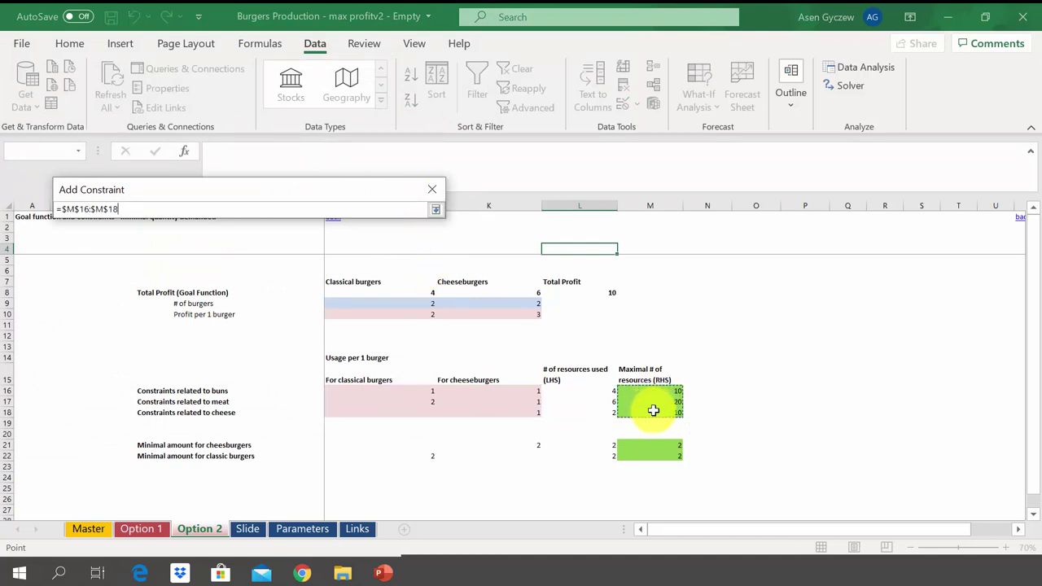
left_click(437, 211)
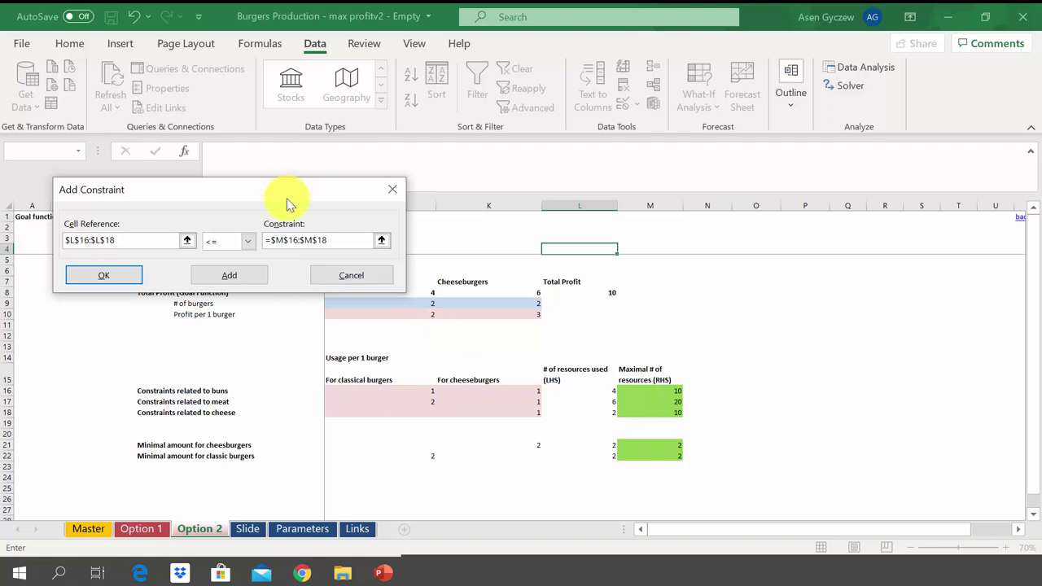
left_click(231, 277)
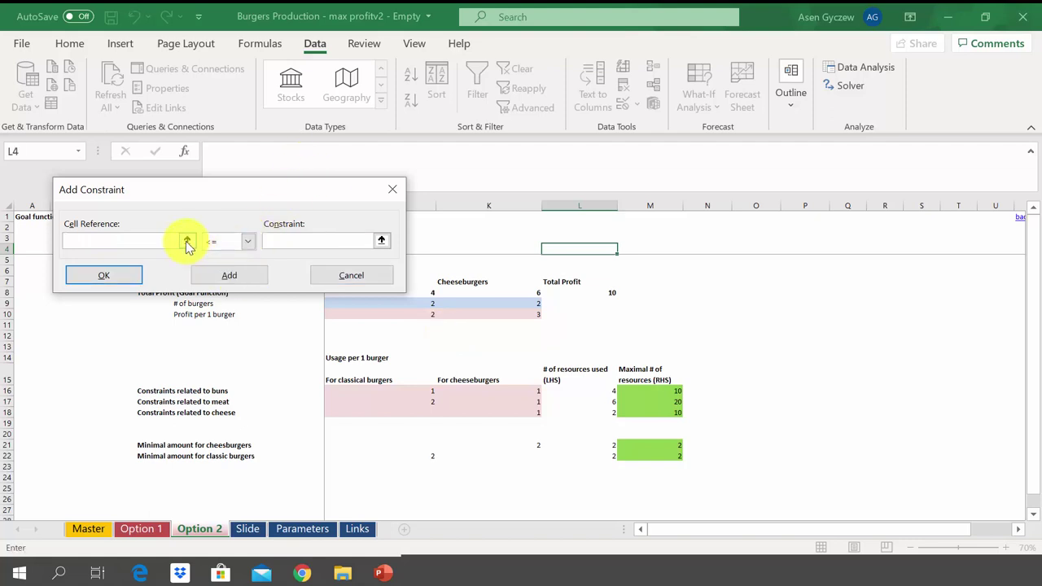
Step: Add a Solver constraint requiring the minimal burger amounts in L21:L22 to be >= M21:M22, and finish adding constraints
left_click(185, 245)
left_click_drag(543, 444, 576, 455)
left_click(435, 209)
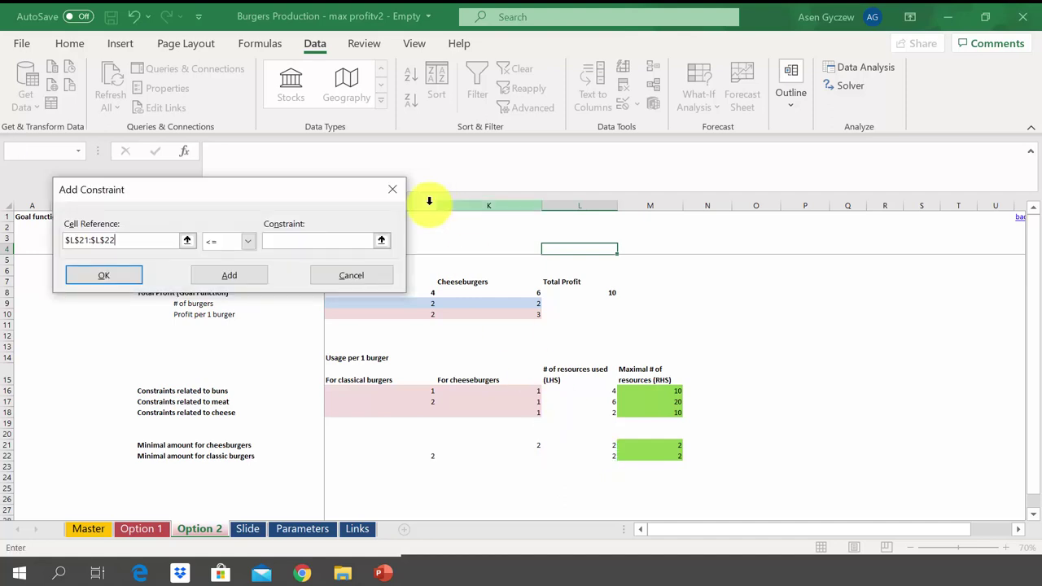
left_click(382, 242)
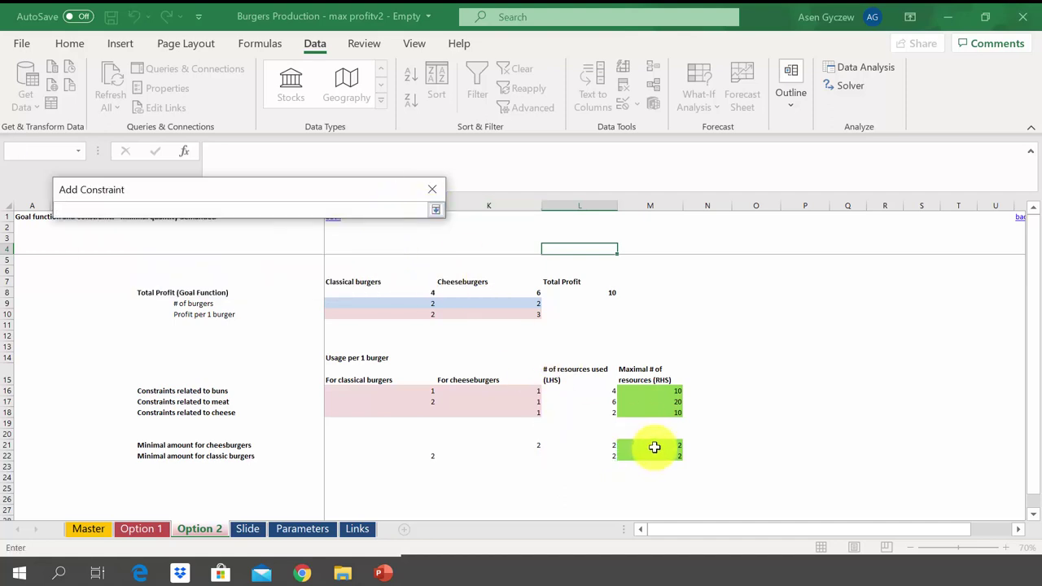
left_click_drag(653, 447, 656, 456)
left_click(436, 209)
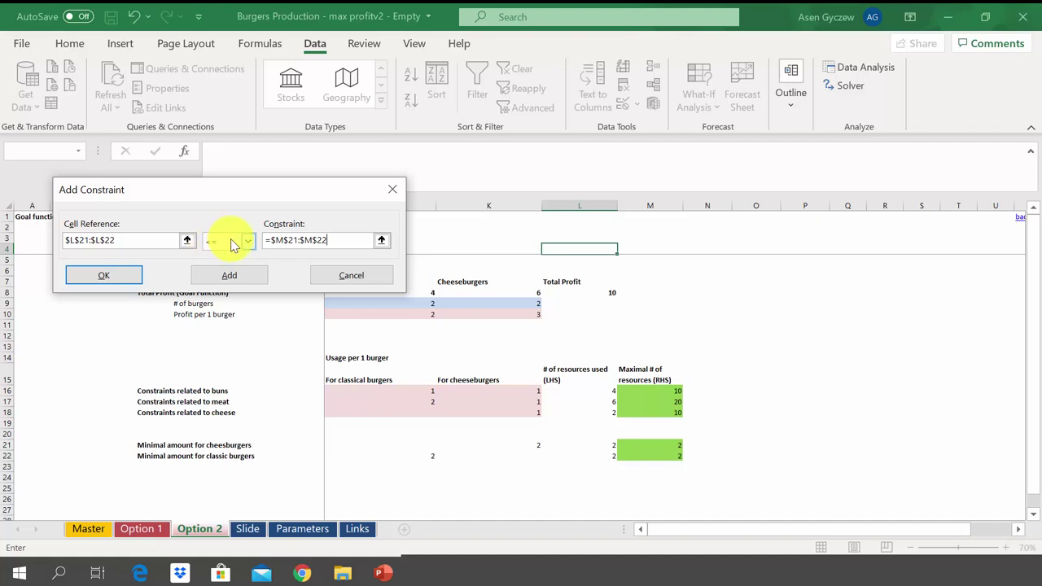
left_click(230, 241)
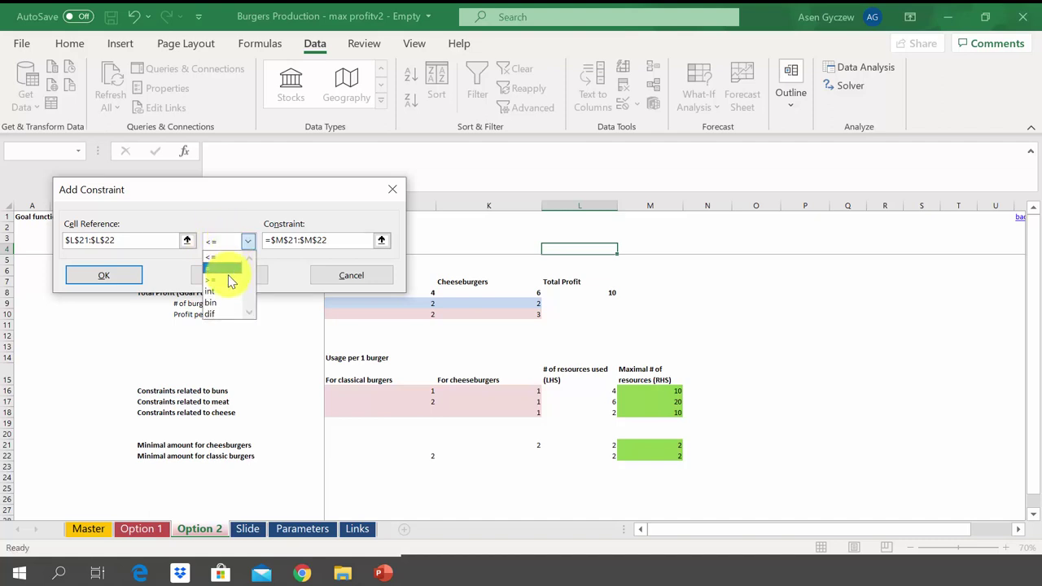
left_click(230, 281)
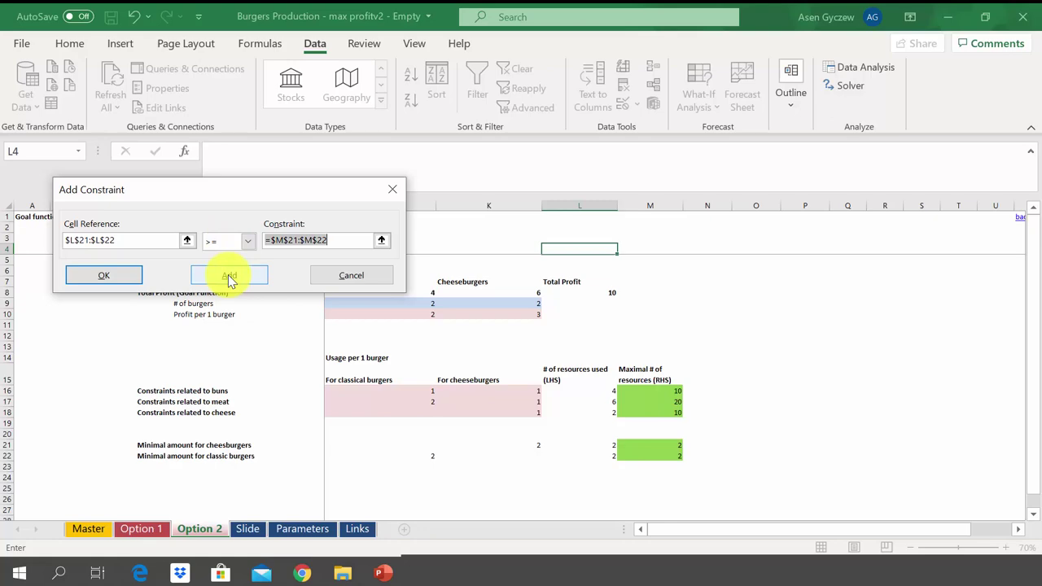
left_click(108, 279)
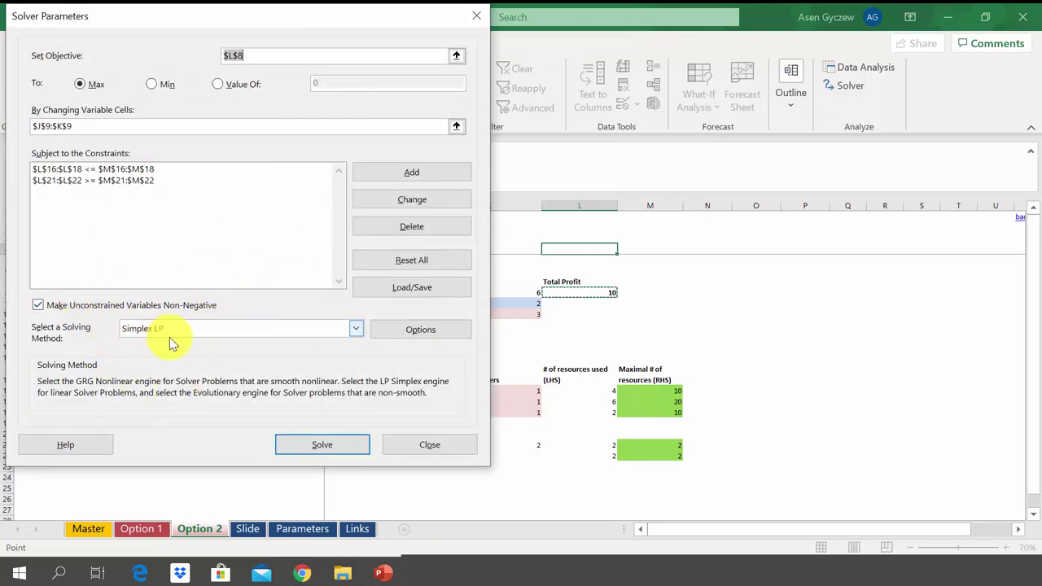
Step: Solve the Option 2 model, keep the Solver solution, and review the # of burgers in row 9
left_click(326, 445)
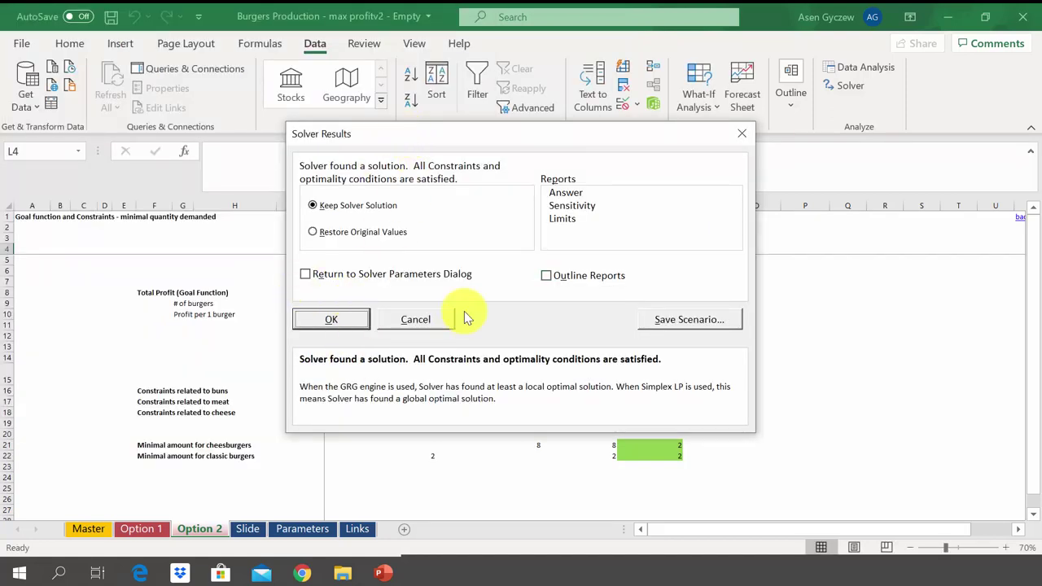
left_click(353, 320)
left_click(523, 290)
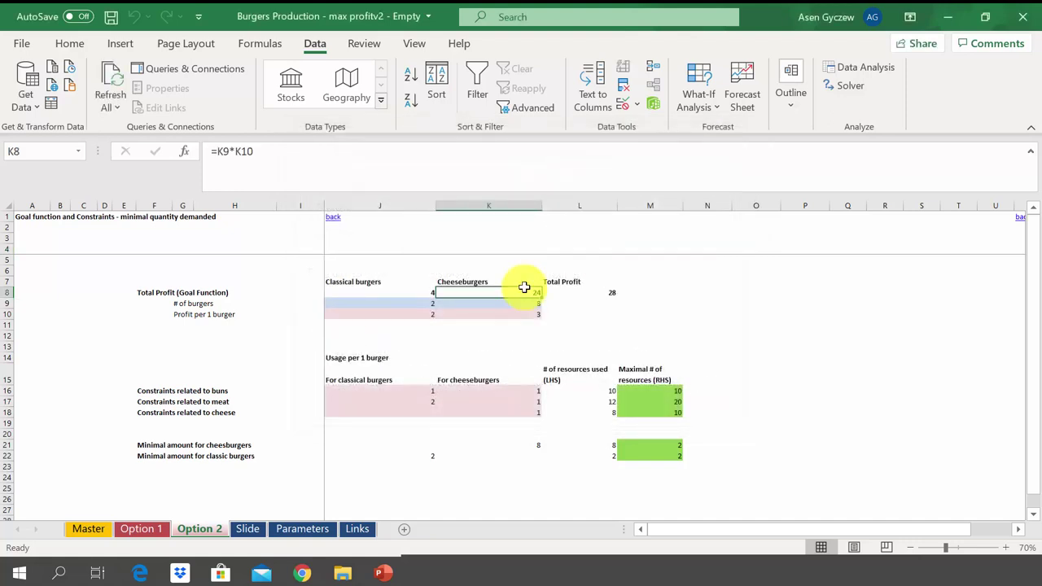
left_click(389, 304)
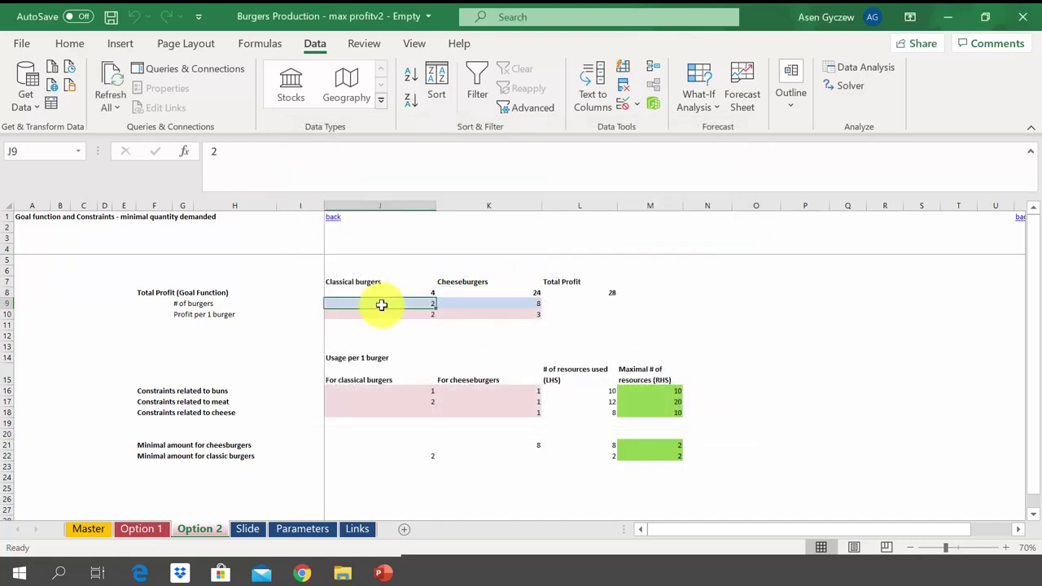
left_click(5, 303)
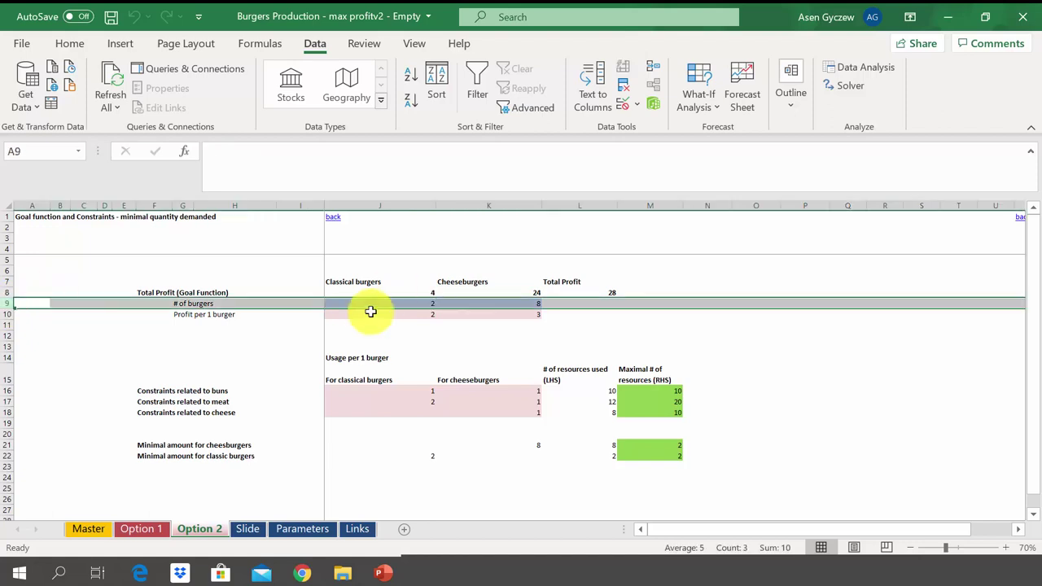
Step: Compare the total profit in L8 on the Option 2 sheet with the total profit on the Option 1 sheet
left_click(140, 530)
key("ctrl+Page_Down")
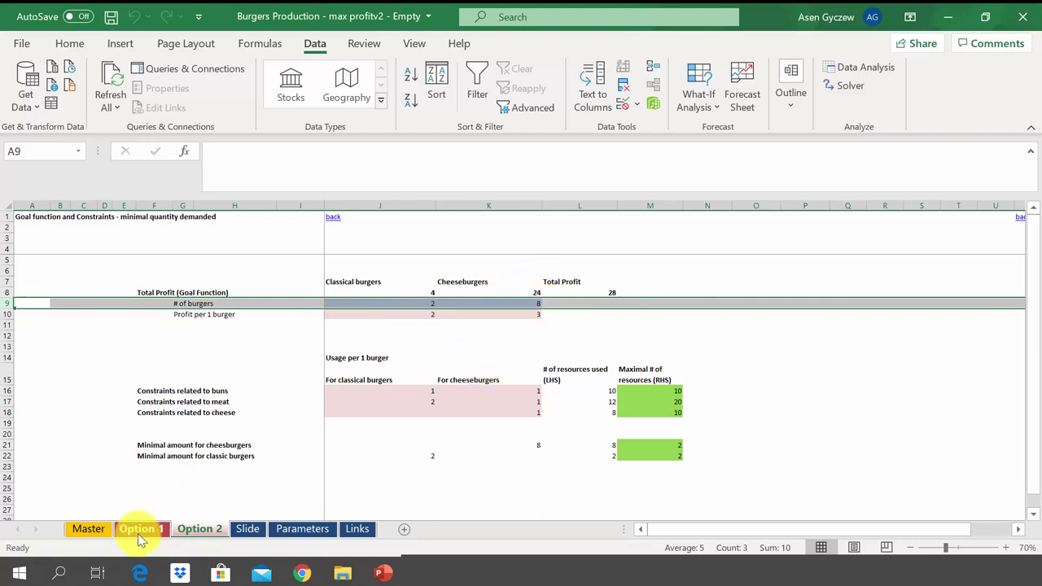
left_click(591, 289)
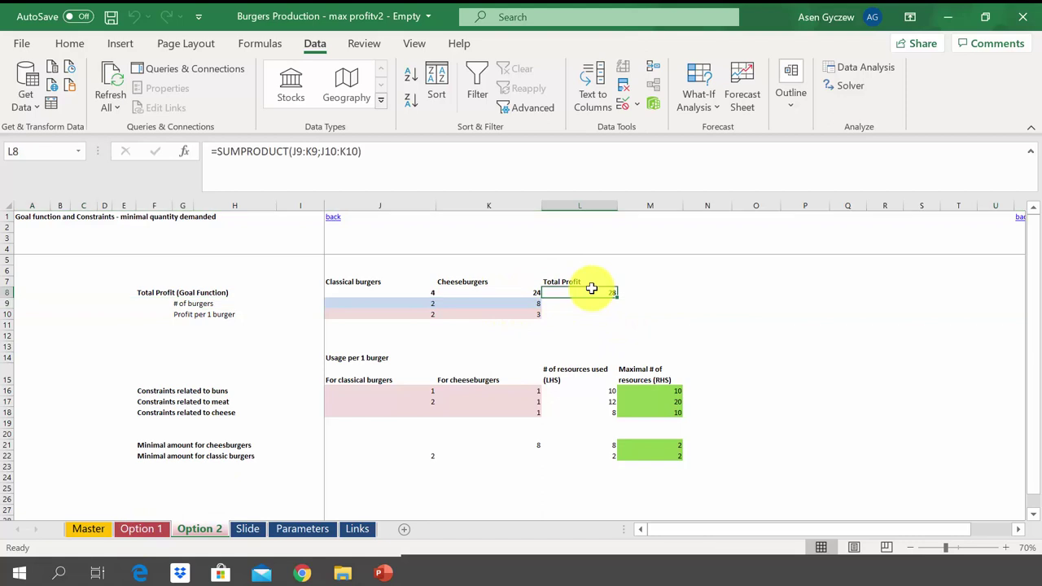
left_click(138, 529)
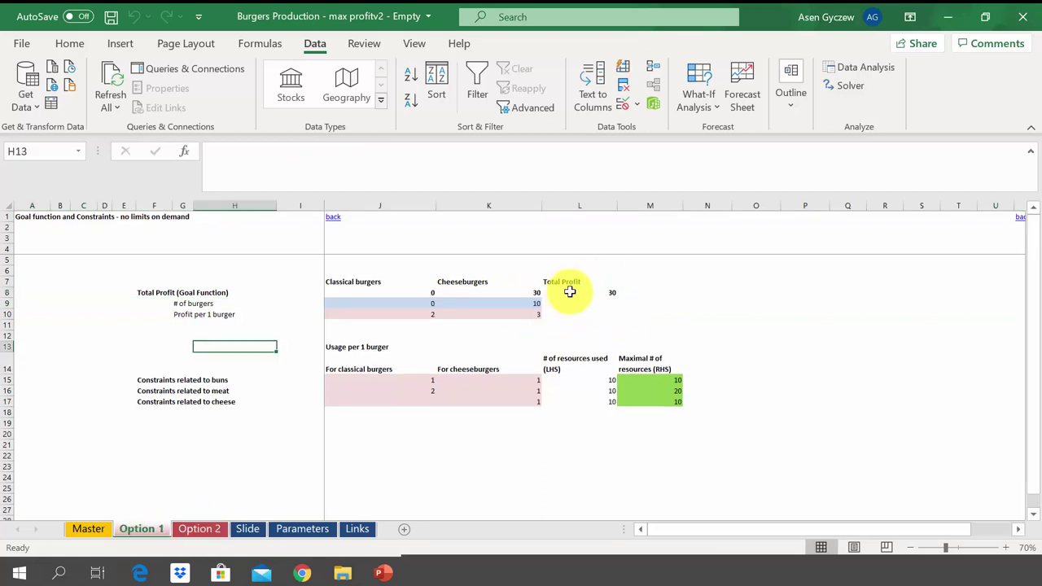
left_click(199, 530)
left_click(604, 422)
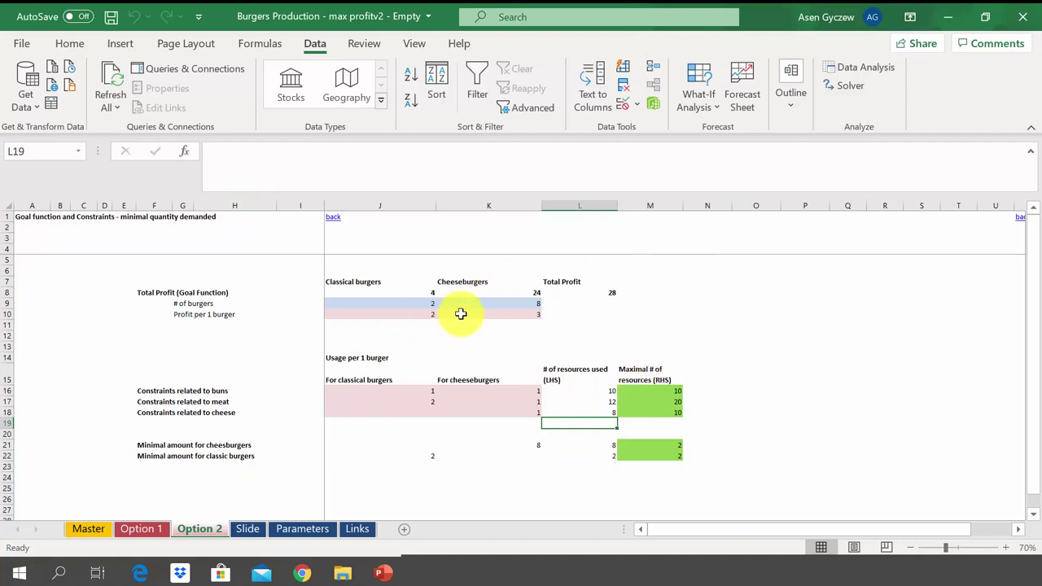
Step: Review the constraint limits in column M and set the maximal number of buns in M16 to 20
left_click(656, 204)
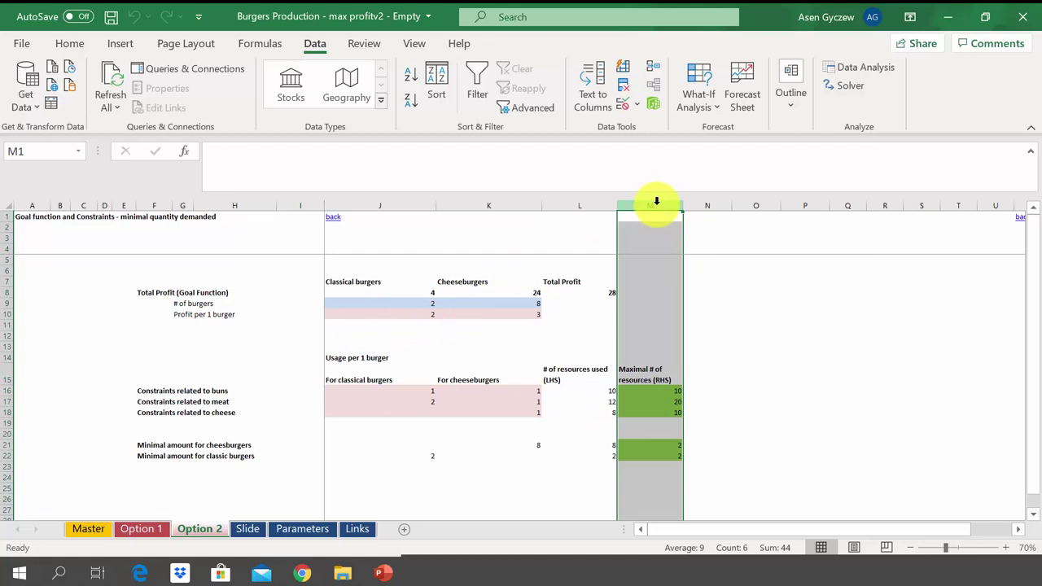
left_click(543, 420)
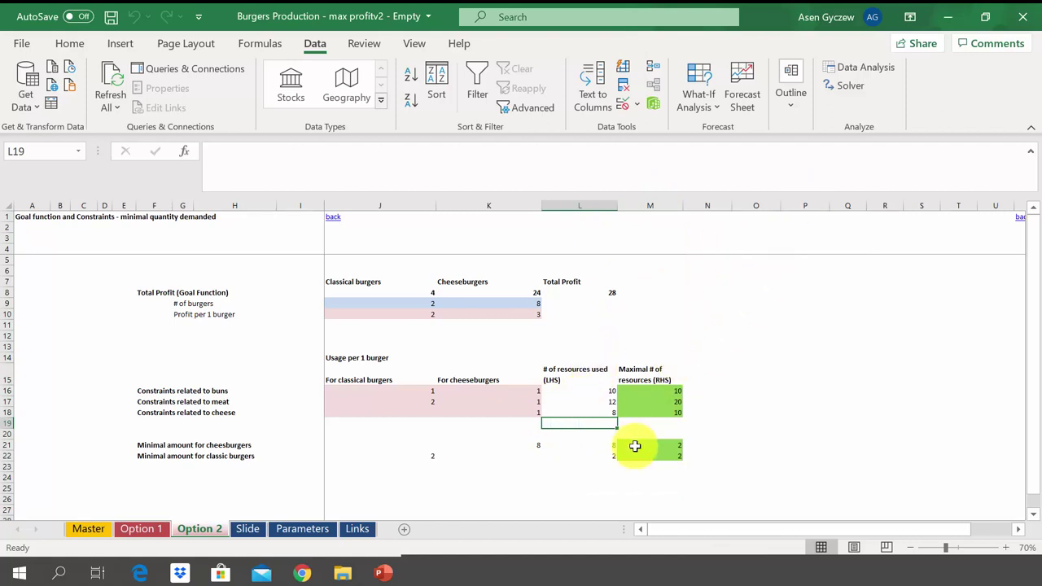
left_click(661, 394)
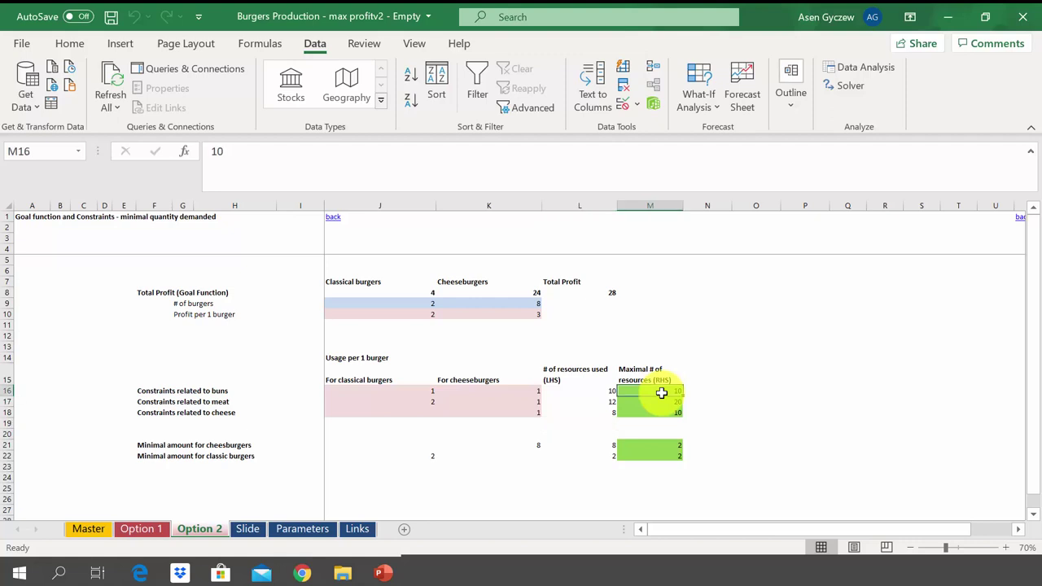
type("20")
key("Return")
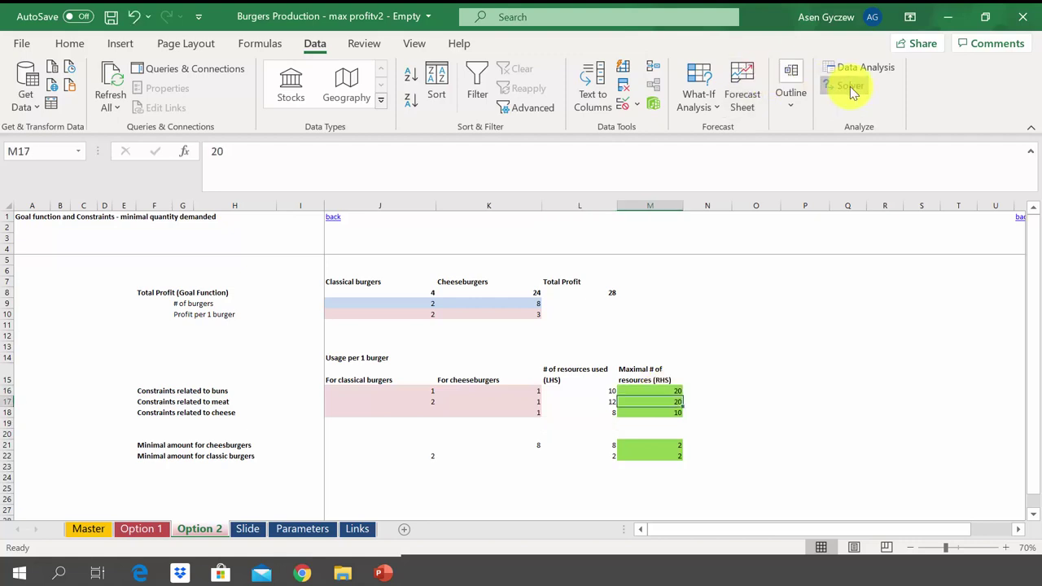
Step: Run Solver again on the Option 2 model with the changed bun limit and keep the Solver solution
left_click(851, 89)
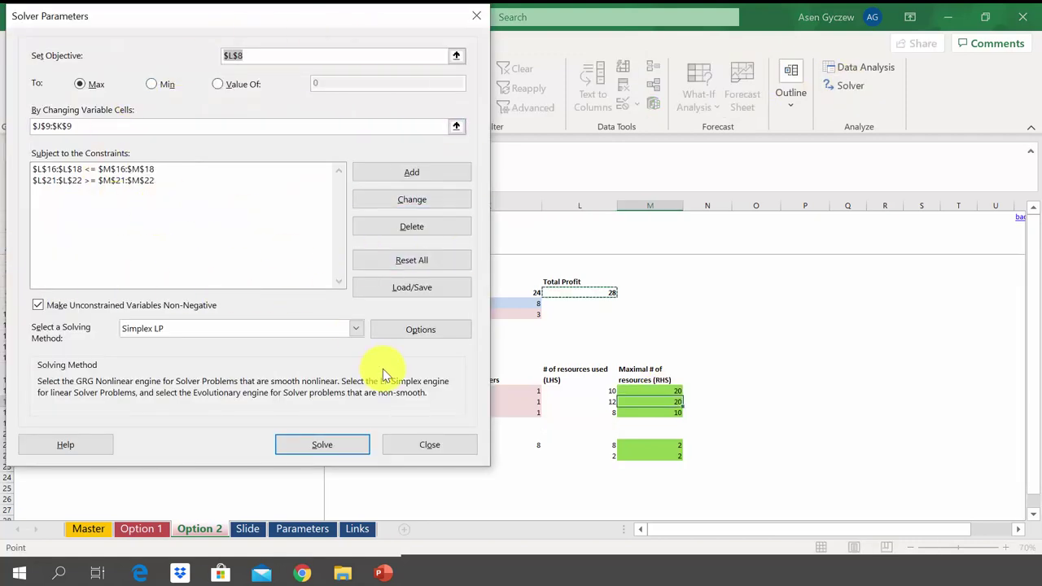
left_click(323, 444)
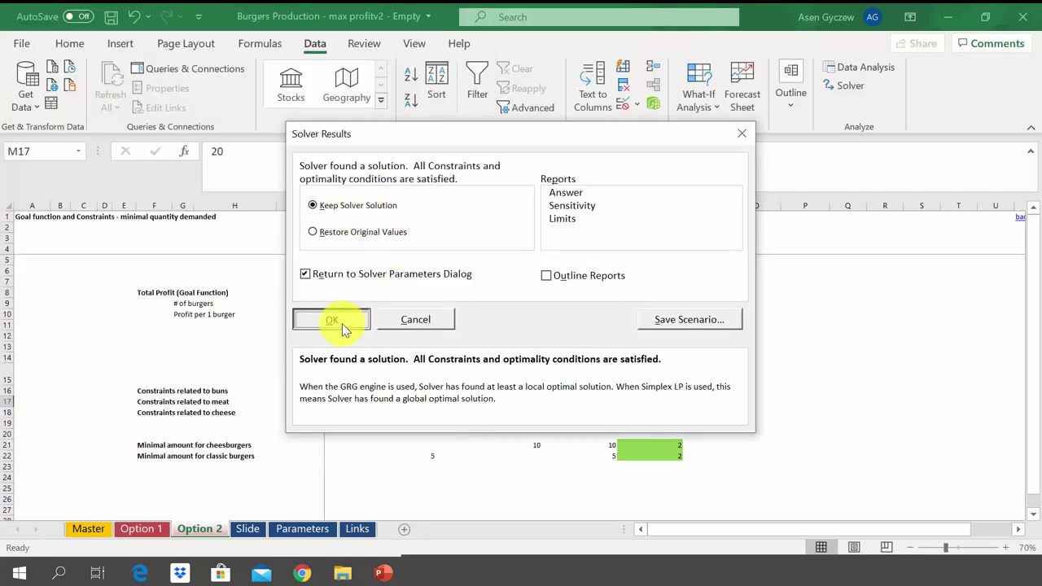
left_click(342, 321)
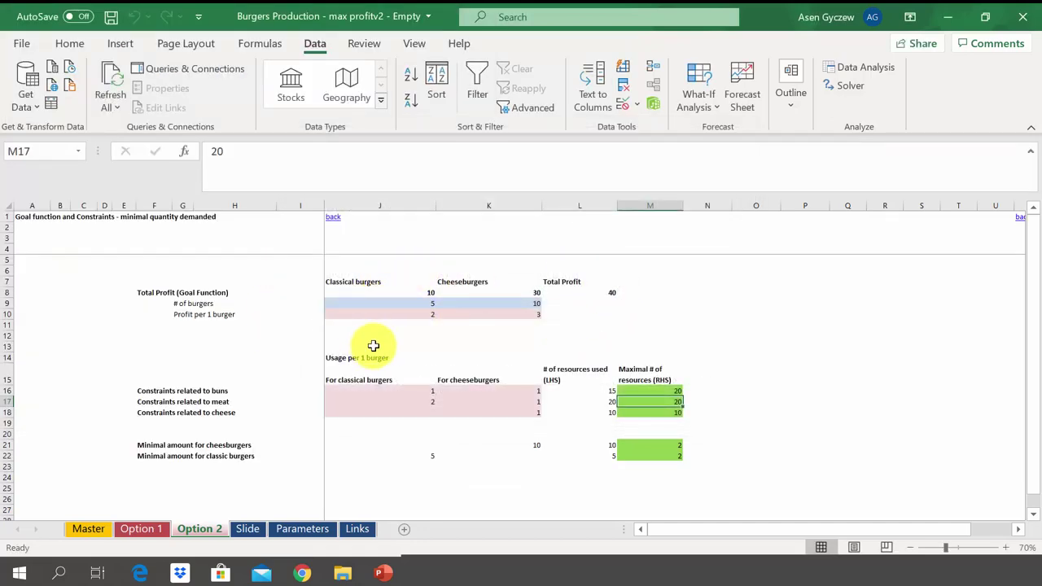
Step: Examine the recalculated # of burgers in J9:K9 and the minimal cheeseburger amount in L21
left_click(412, 302)
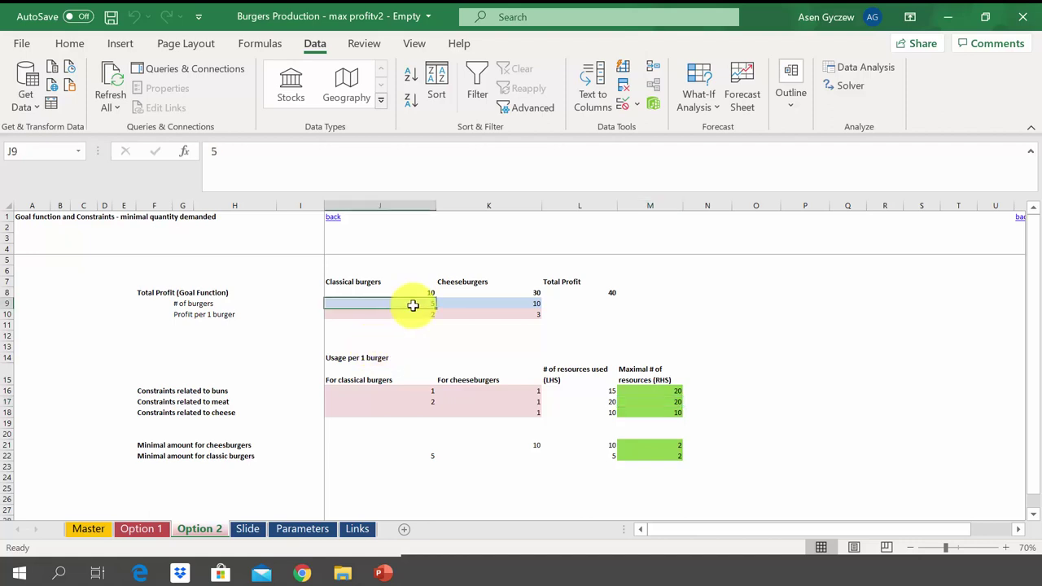
left_click(7, 301)
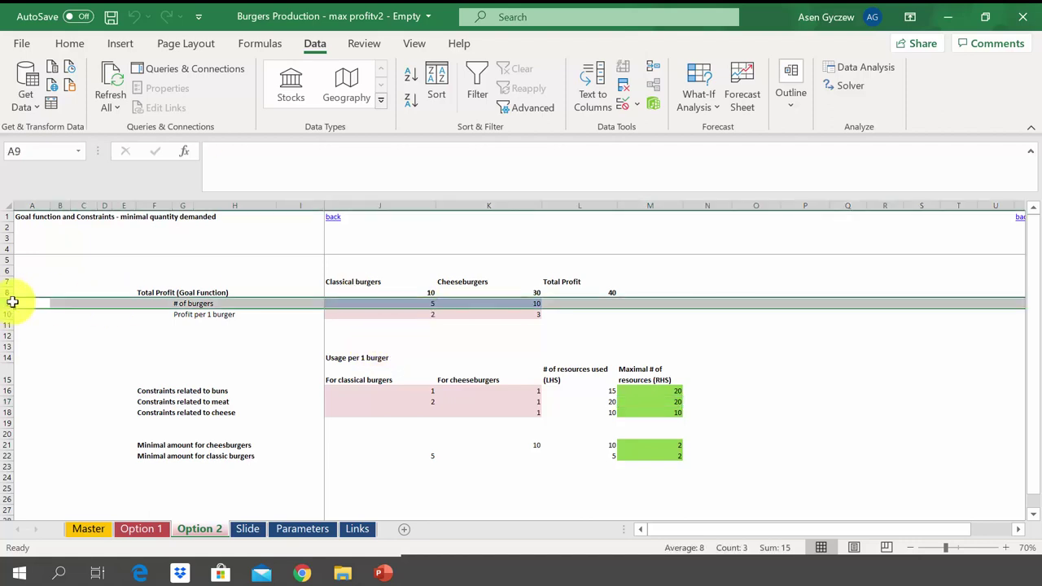
left_click(476, 299)
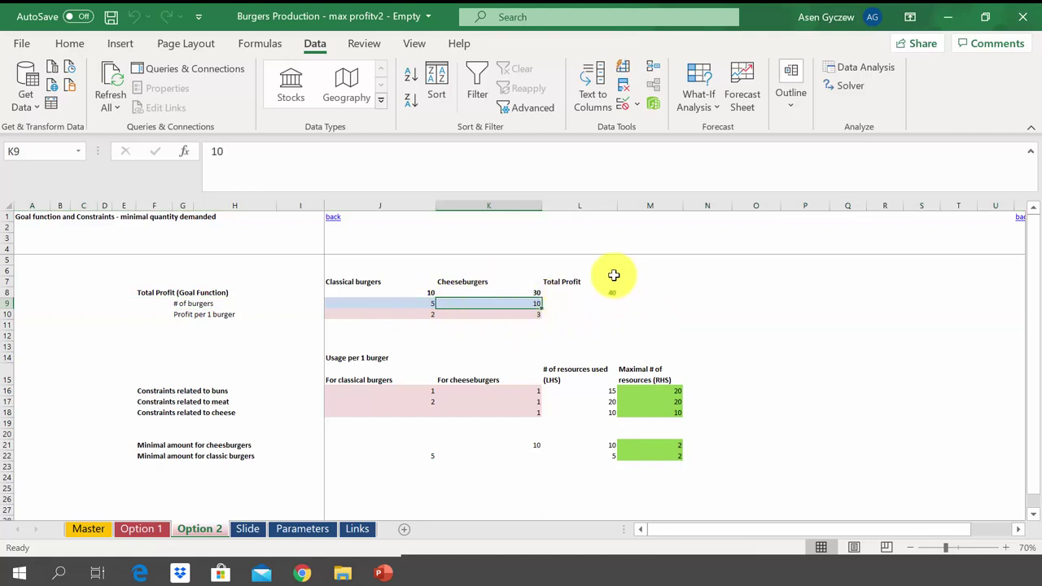
left_click(600, 443)
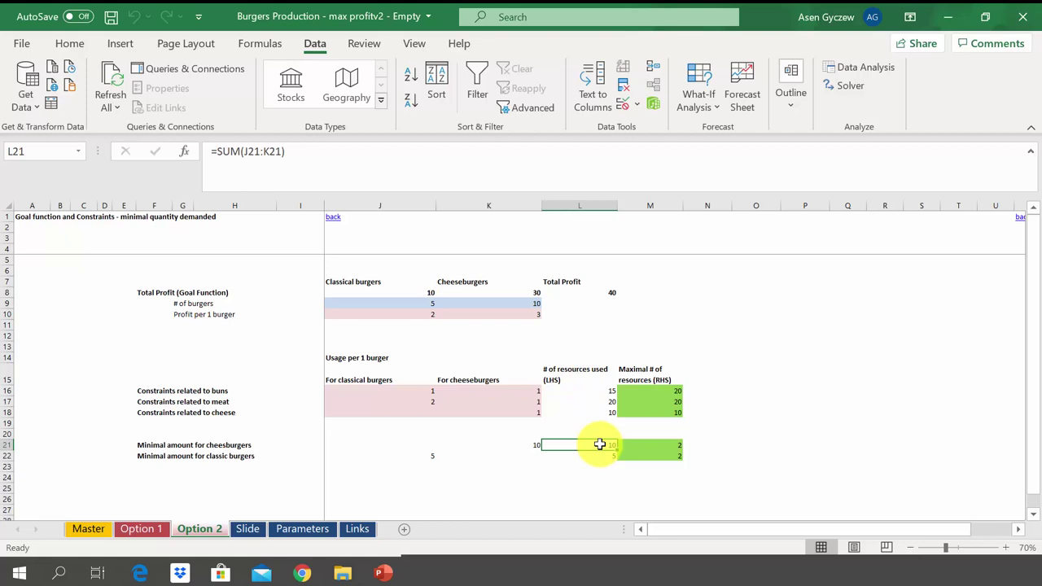
left_click(756, 434)
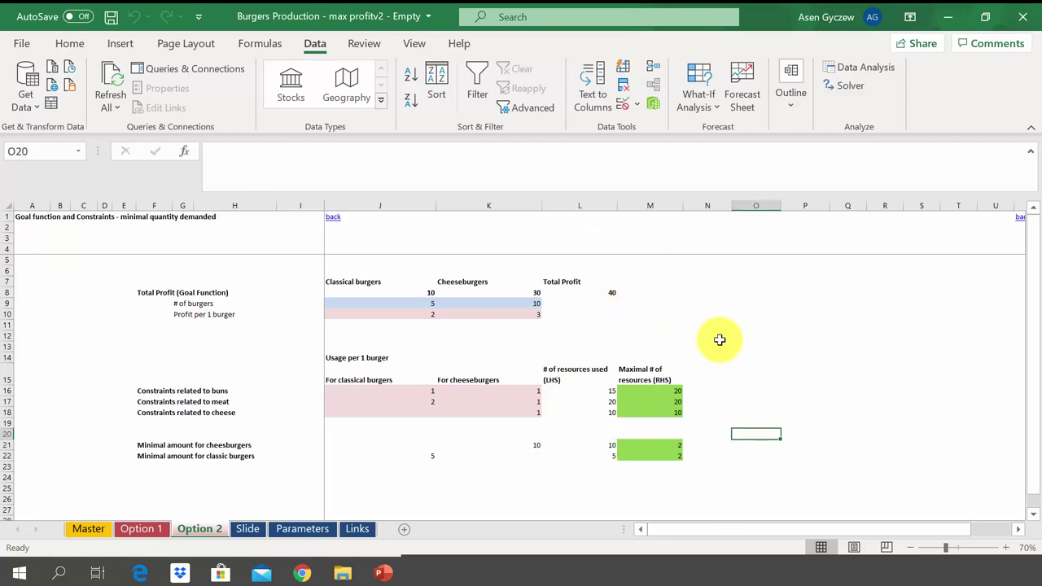
left_click(731, 374)
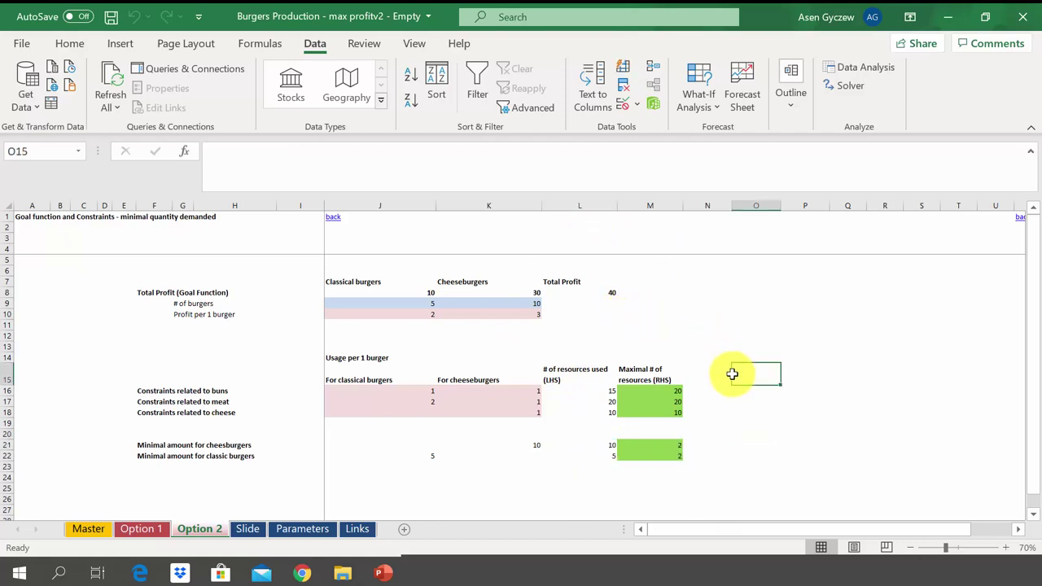